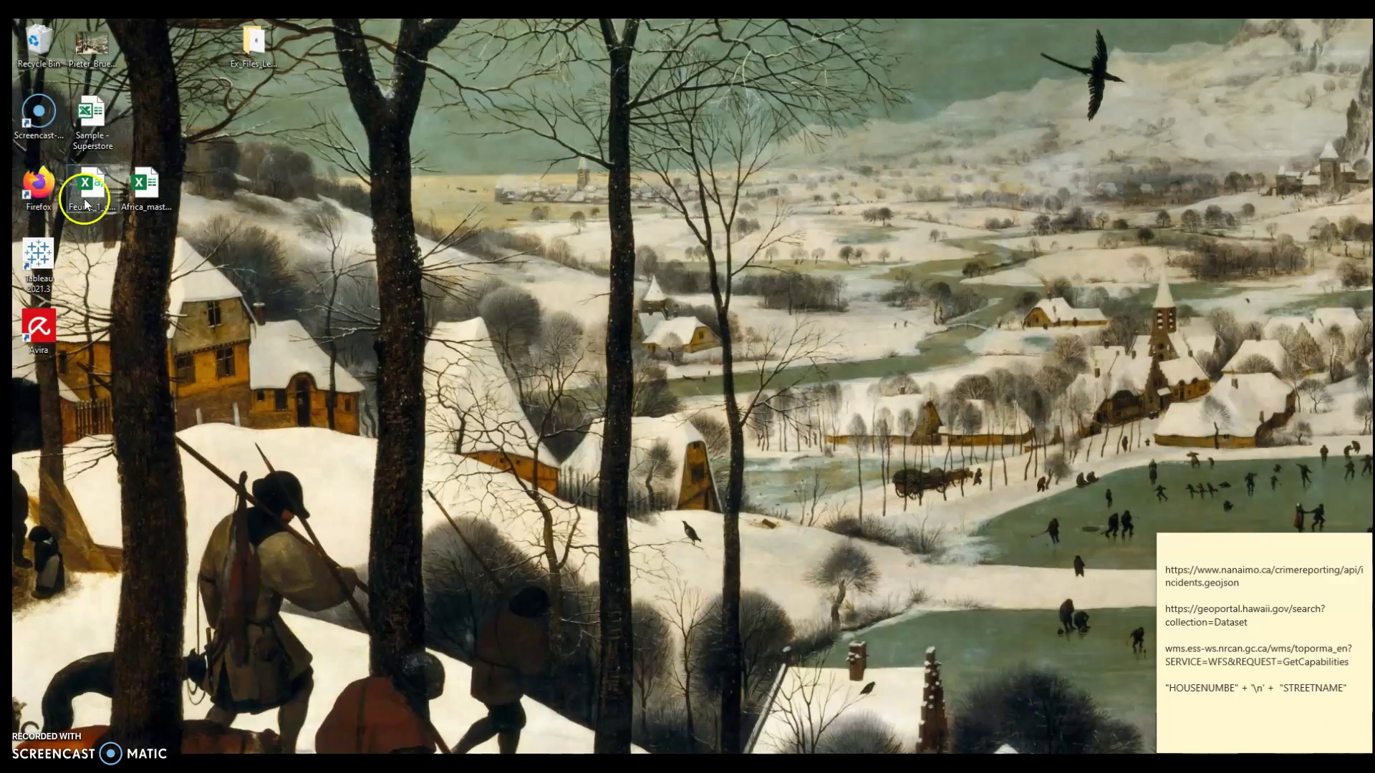
Launch Tableau in a maximized window and connect to the Excel workbook Africa_master_spreadsheet.
double_click(47, 261)
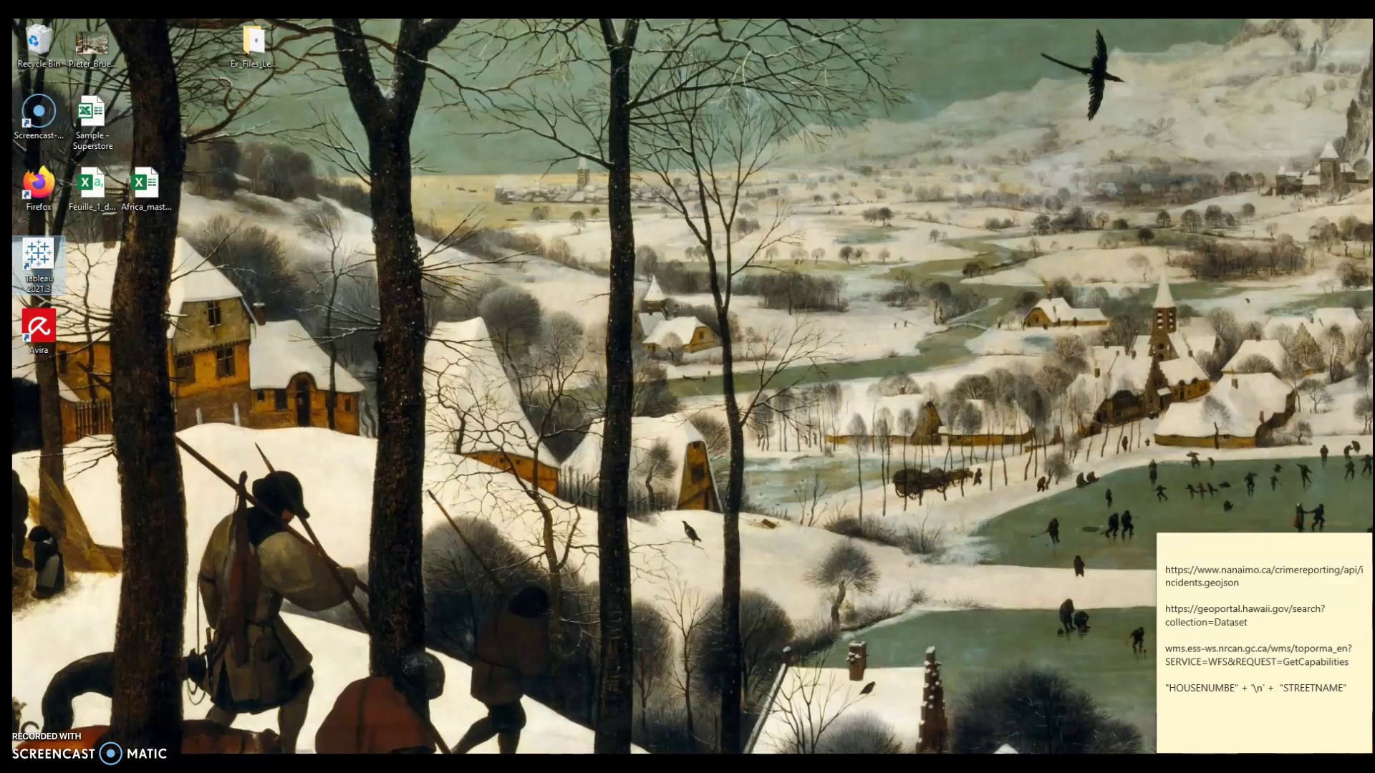
click(545, 709)
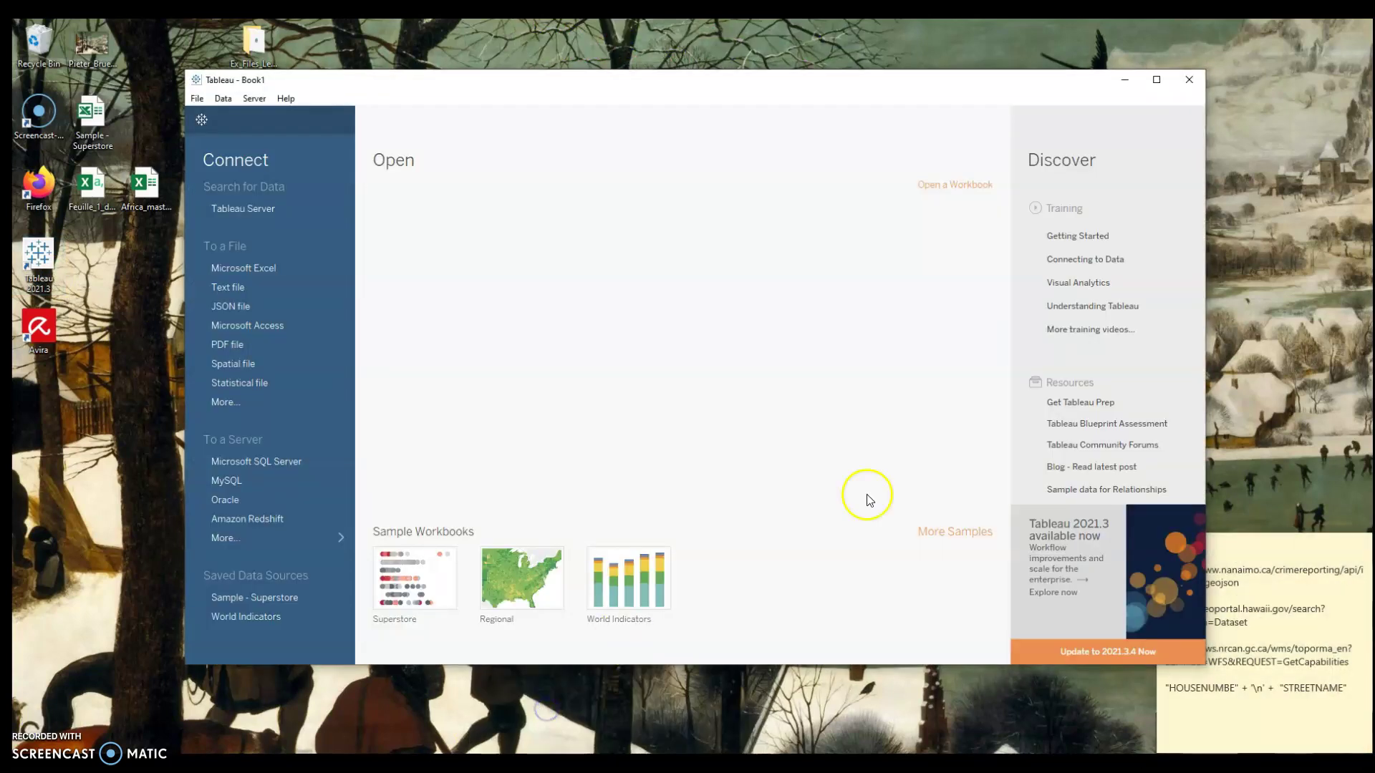
click(1156, 79)
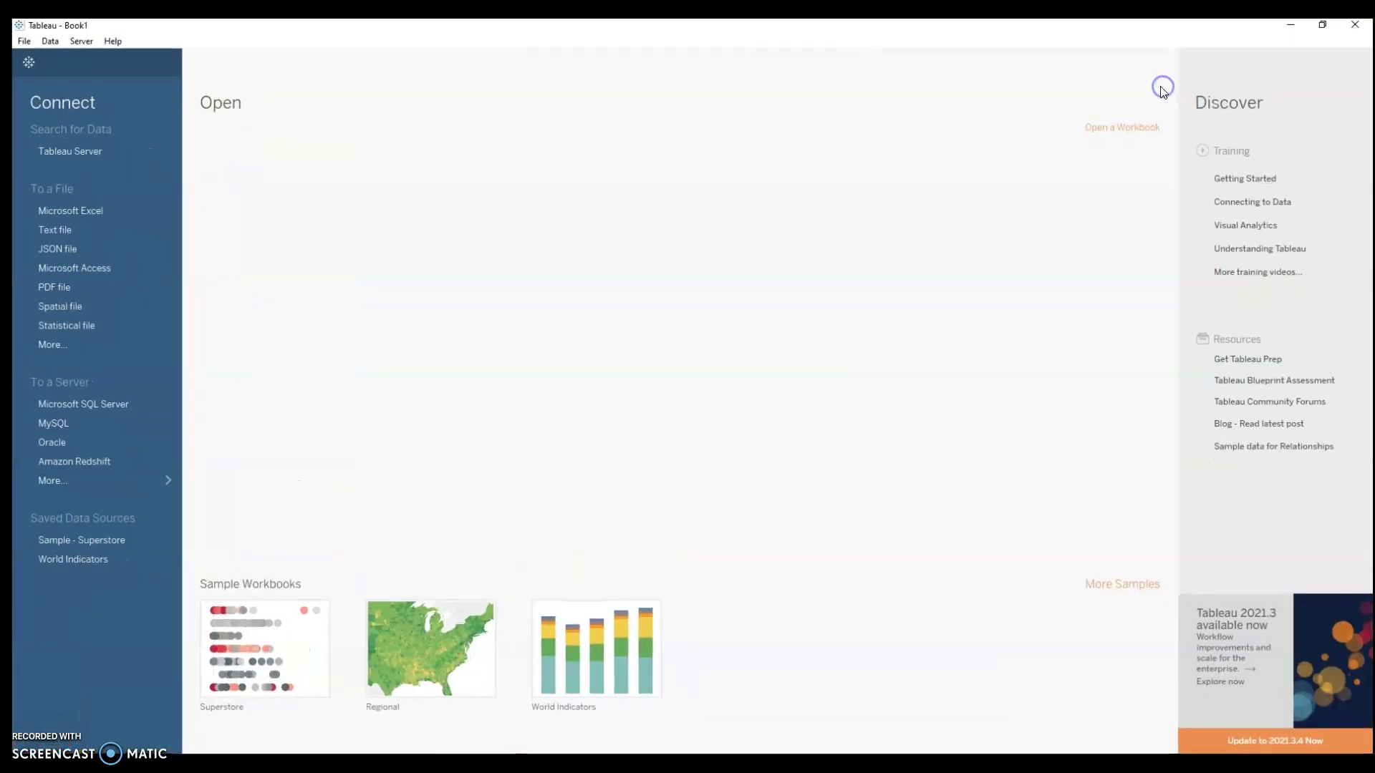
click(103, 219)
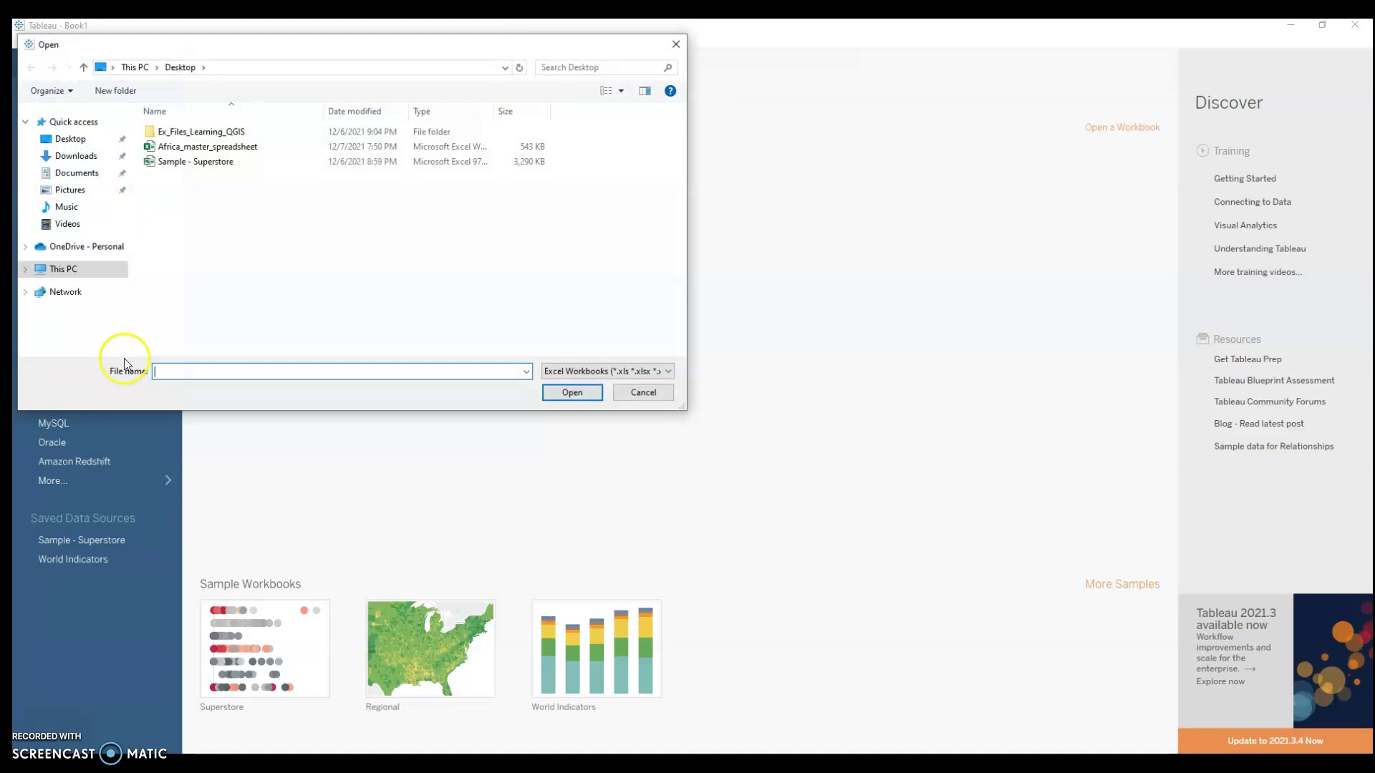
double_click(270, 146)
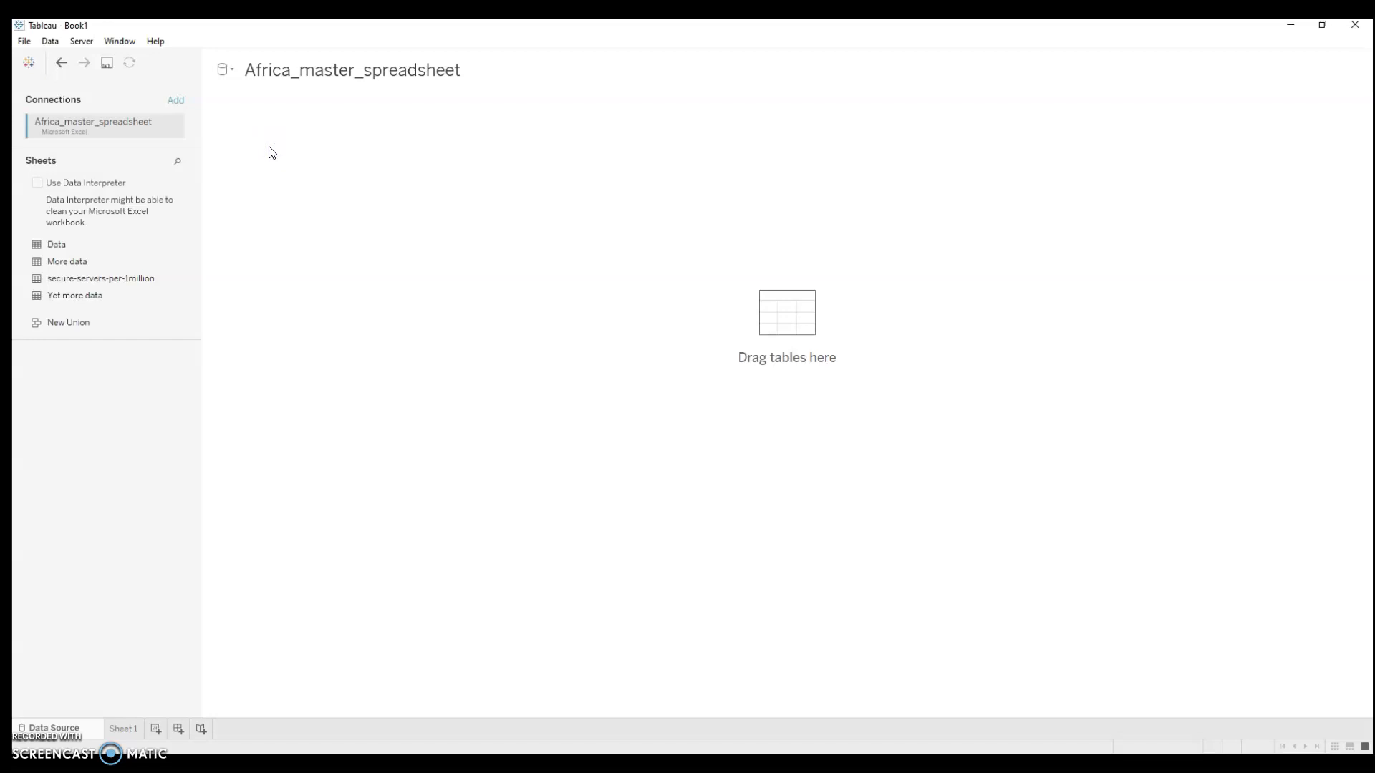
Add the Data sheet to the data source and go to the Sheet 1 worksheet.
drag(271, 152, 271, 198)
drag(89, 249, 504, 322)
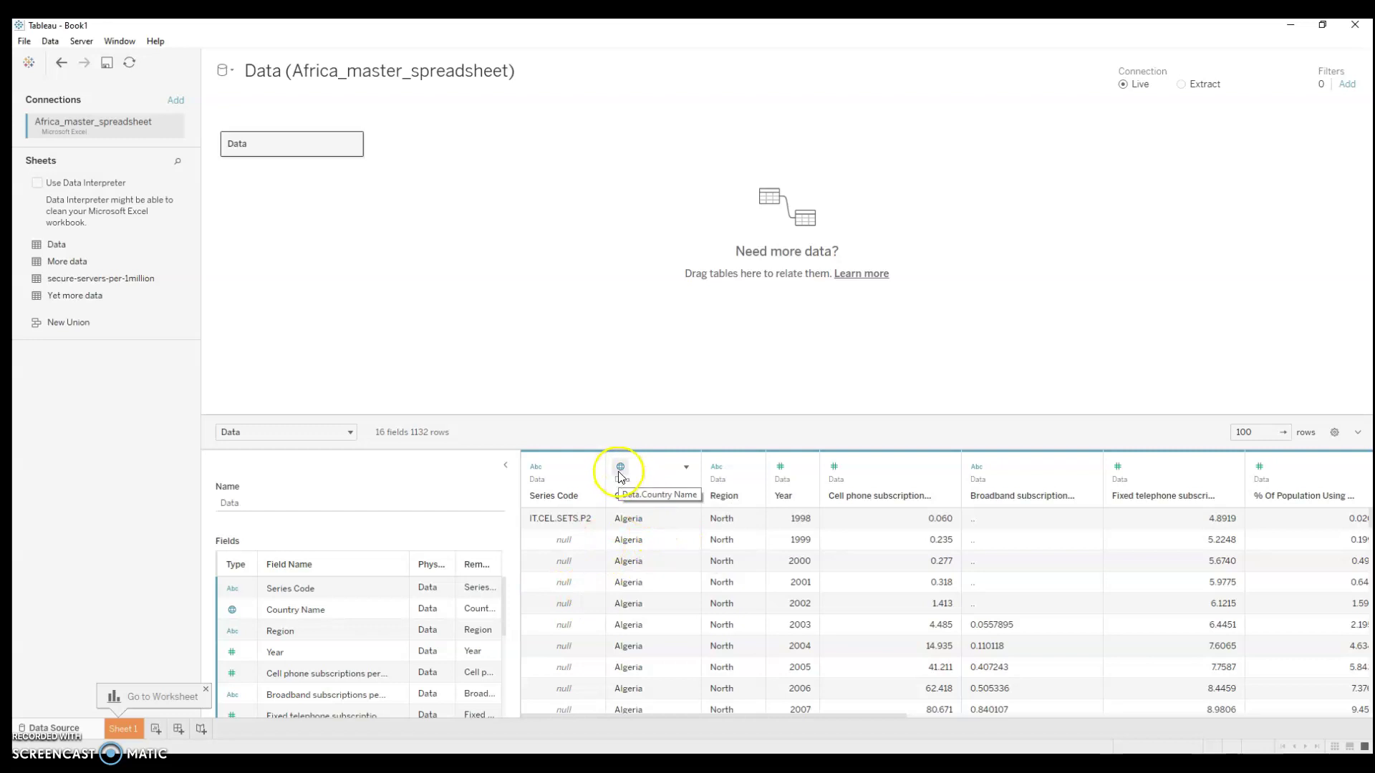
click(134, 733)
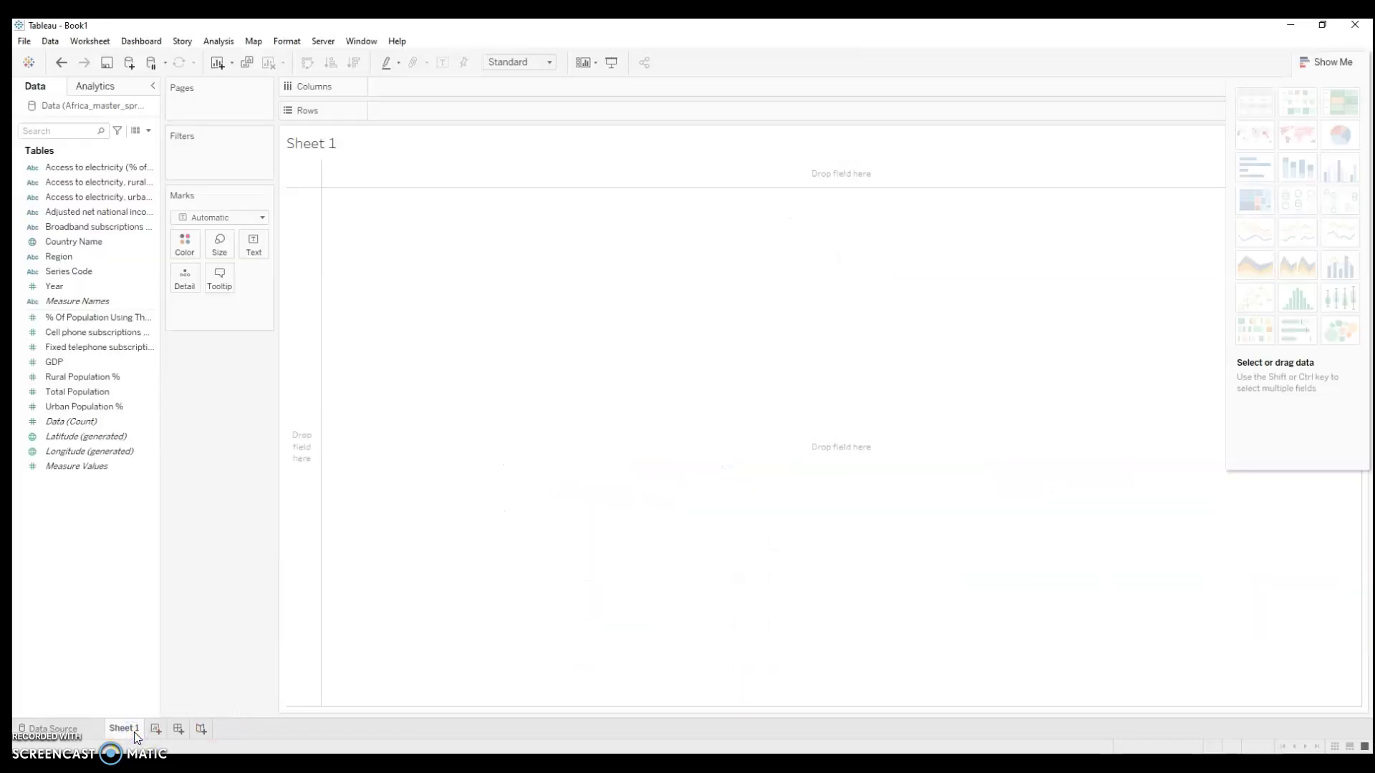
Plot the Country Name field as a map in the empty view of Sheet 1.
click(55, 246)
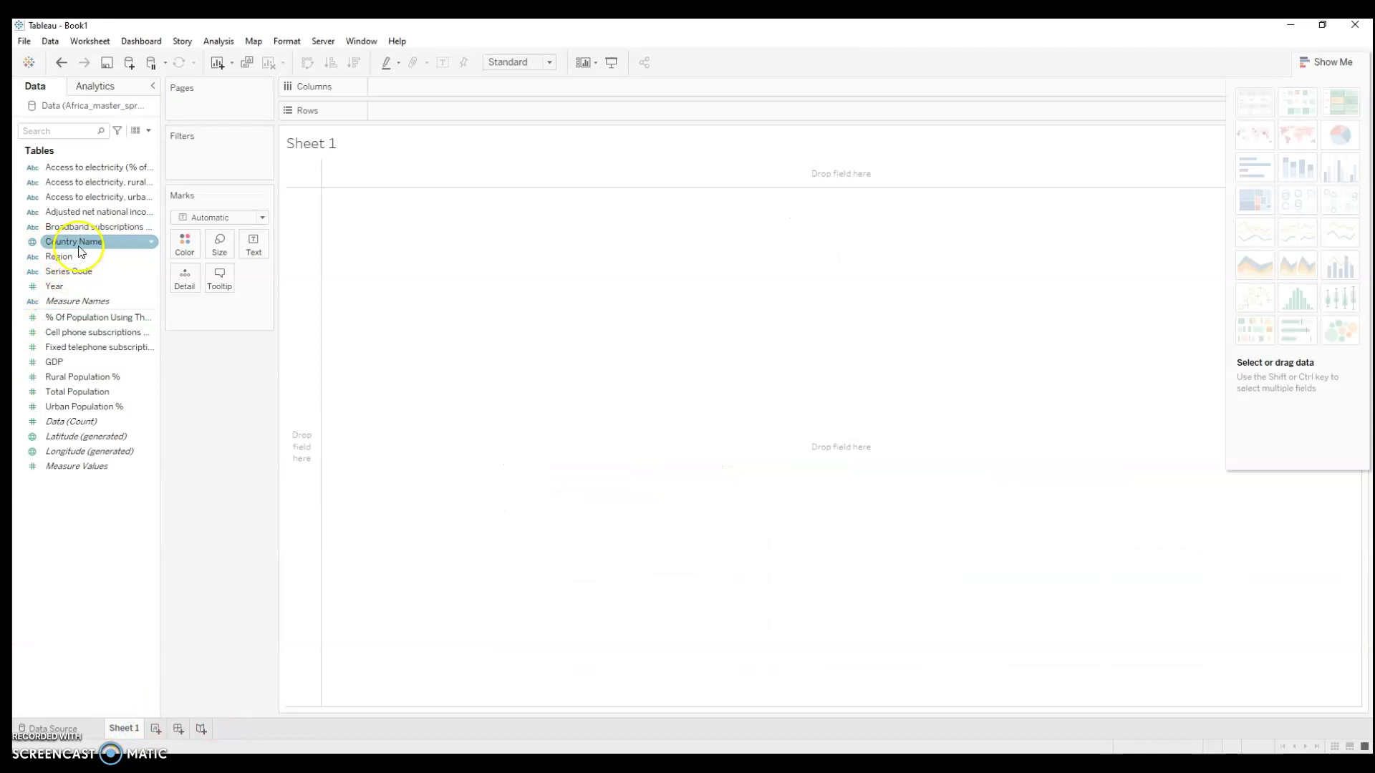
mouse_move(80, 250)
mouse_down()
mouse_move(548, 385)
mouse_move(654, 391)
mouse_up()
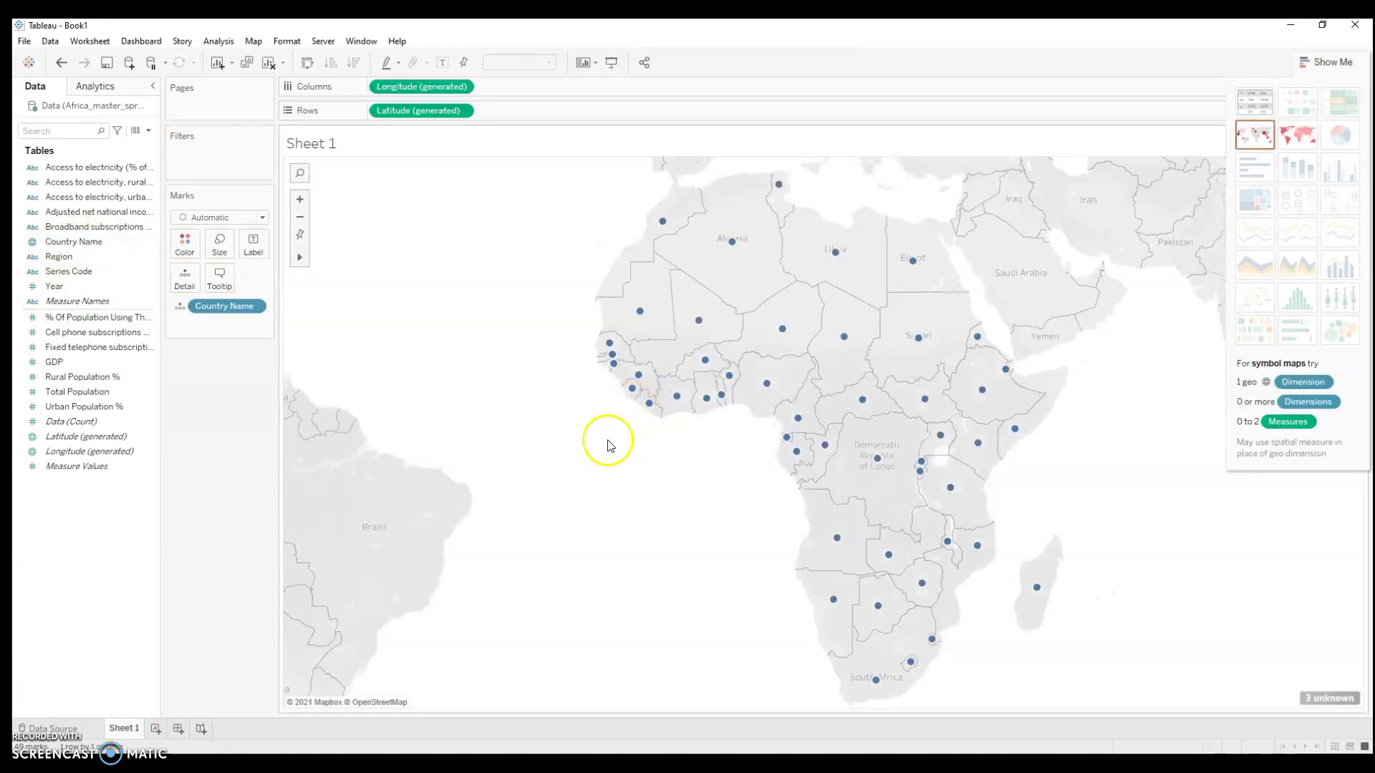
click(262, 218)
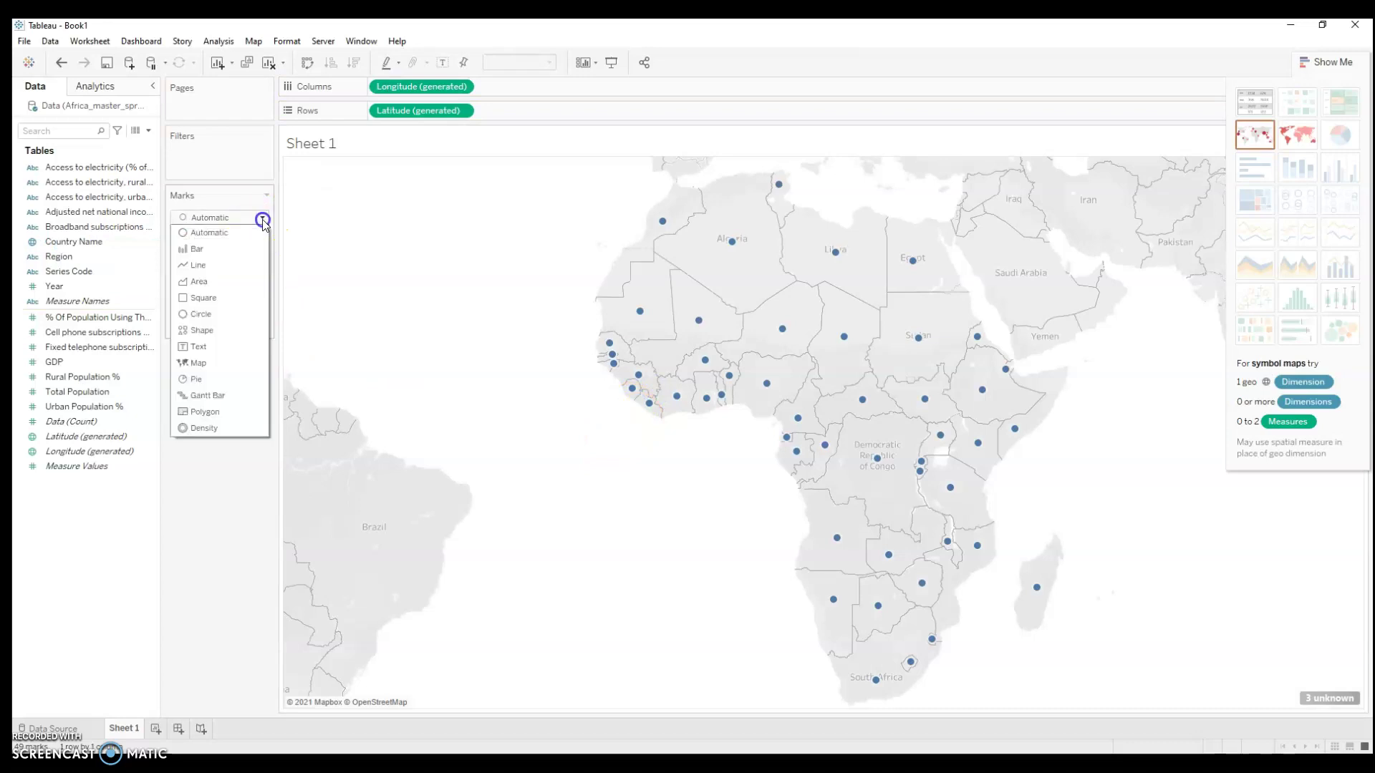
Set the background map style to Dark and hide the Country/Region Names map layer.
click(252, 41)
mouse_move(272, 58)
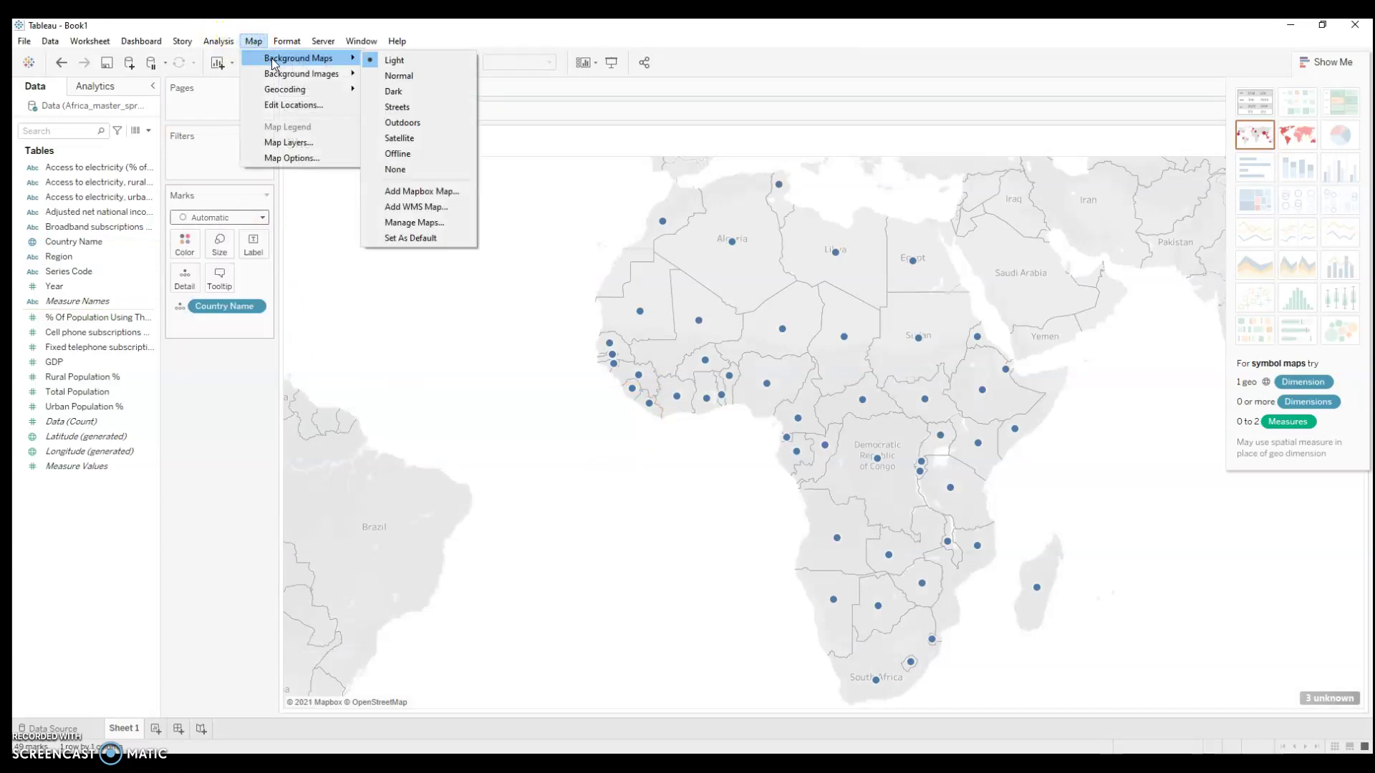
click(424, 86)
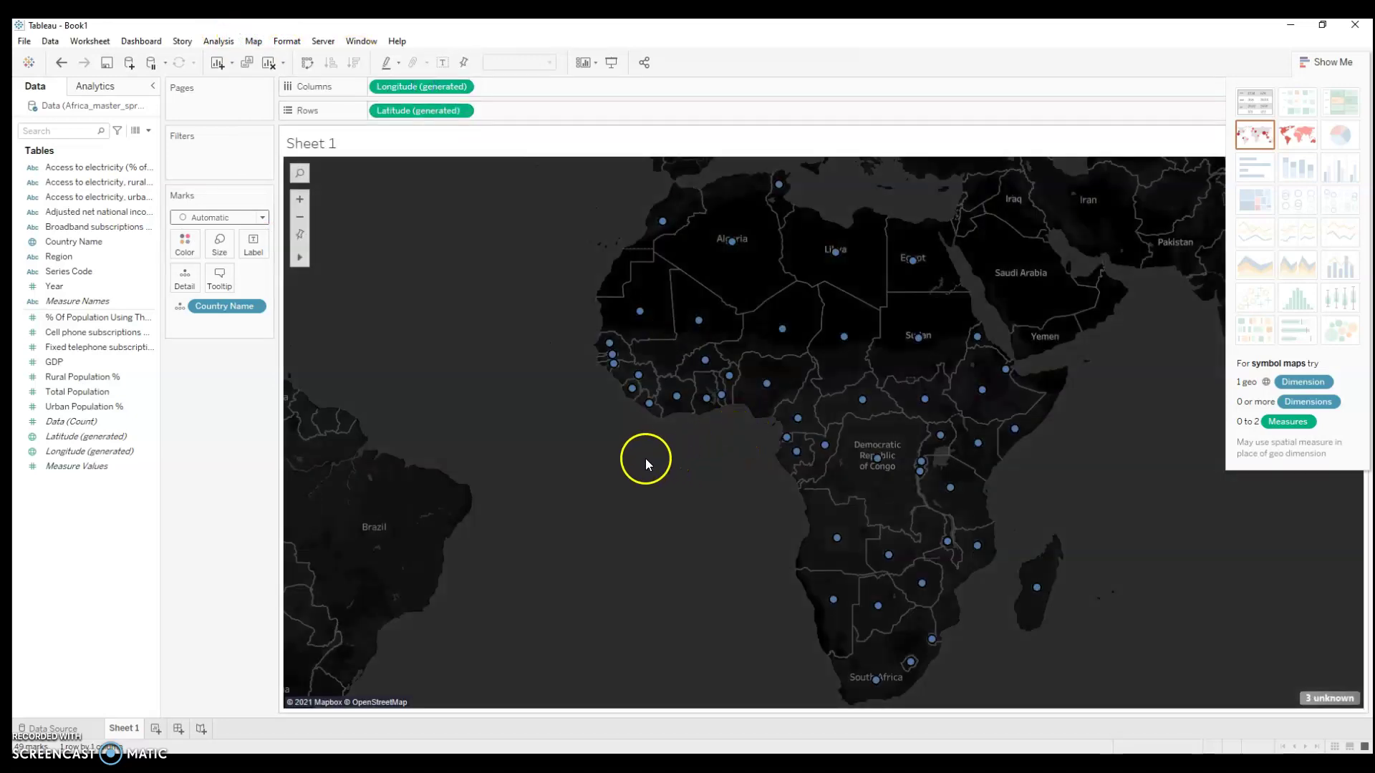
click(255, 42)
click(267, 143)
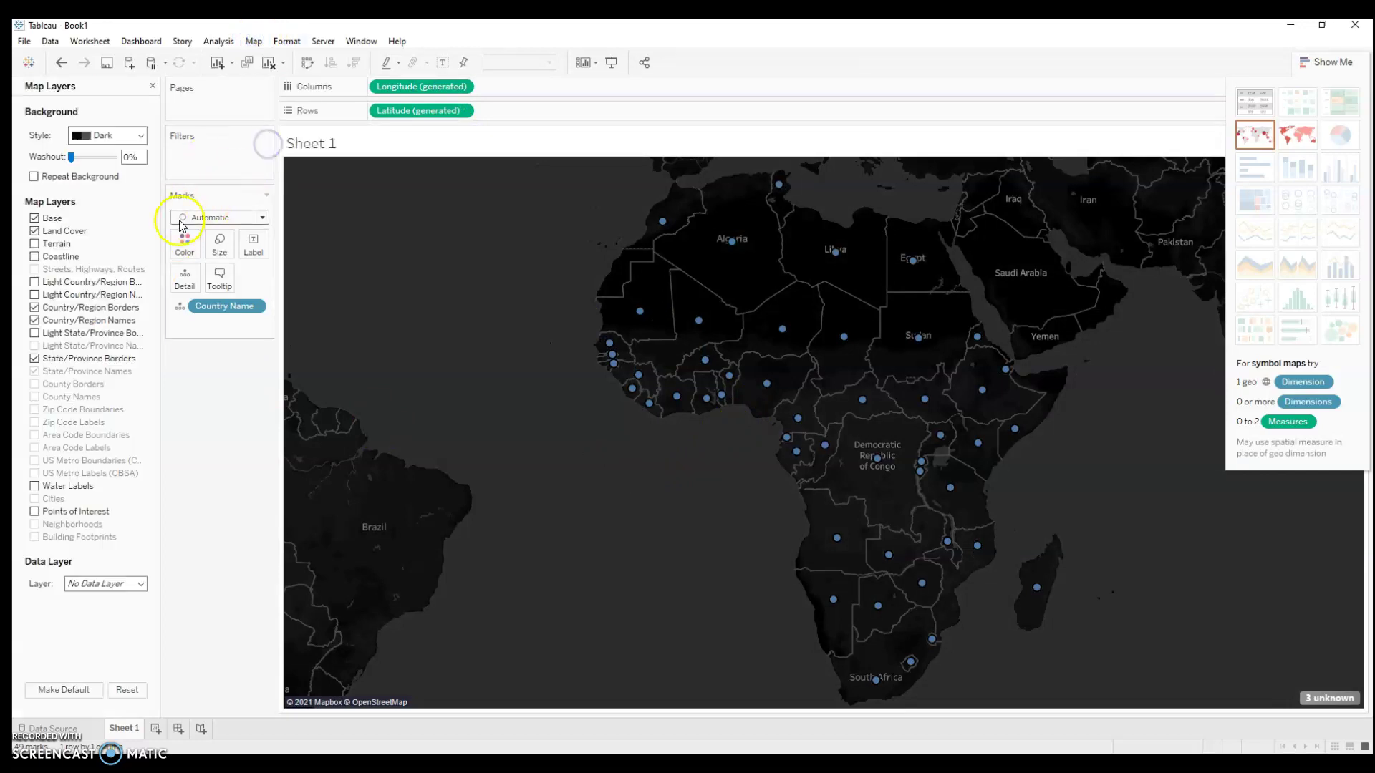
click(34, 320)
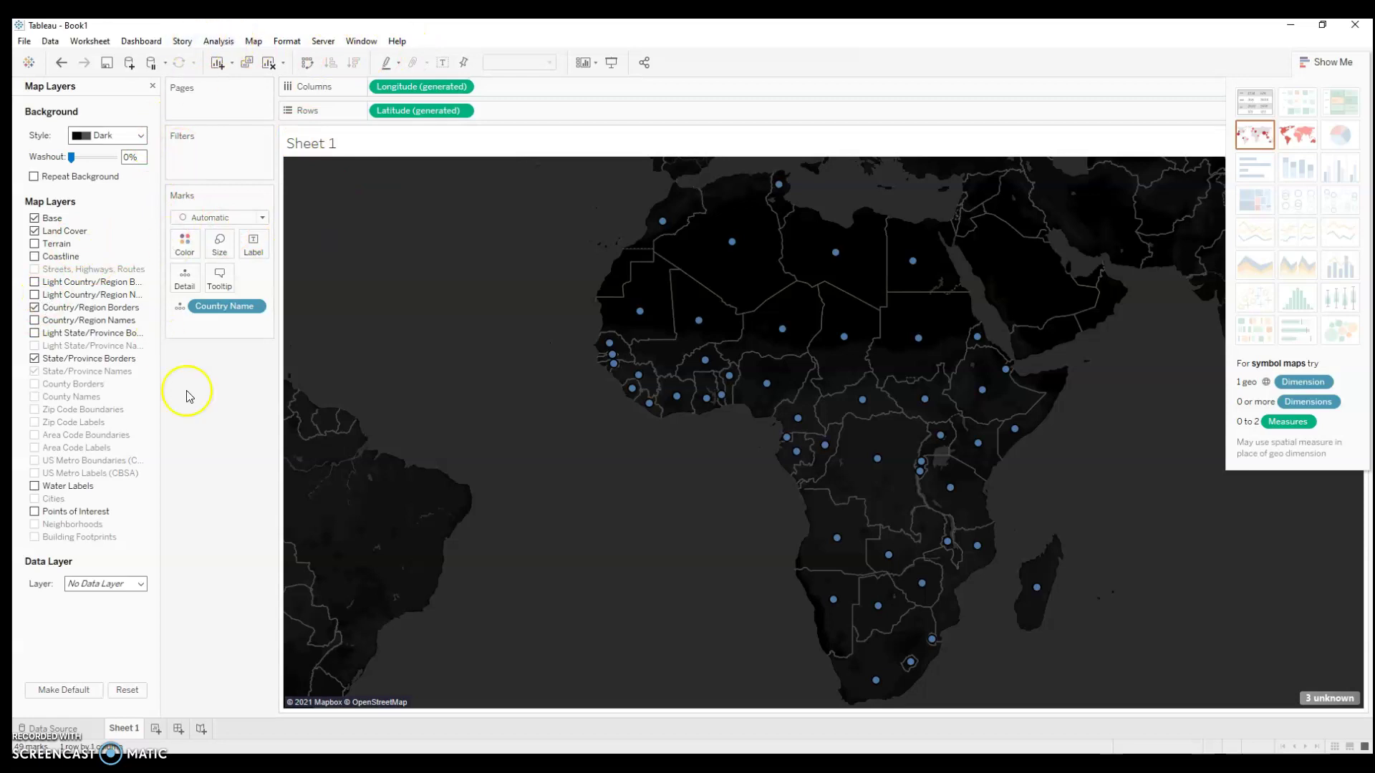
click(154, 87)
Change the mark type to Map and color the countries by Cell phone subscriptions per 100 people, with the color legend uncovered.
click(267, 220)
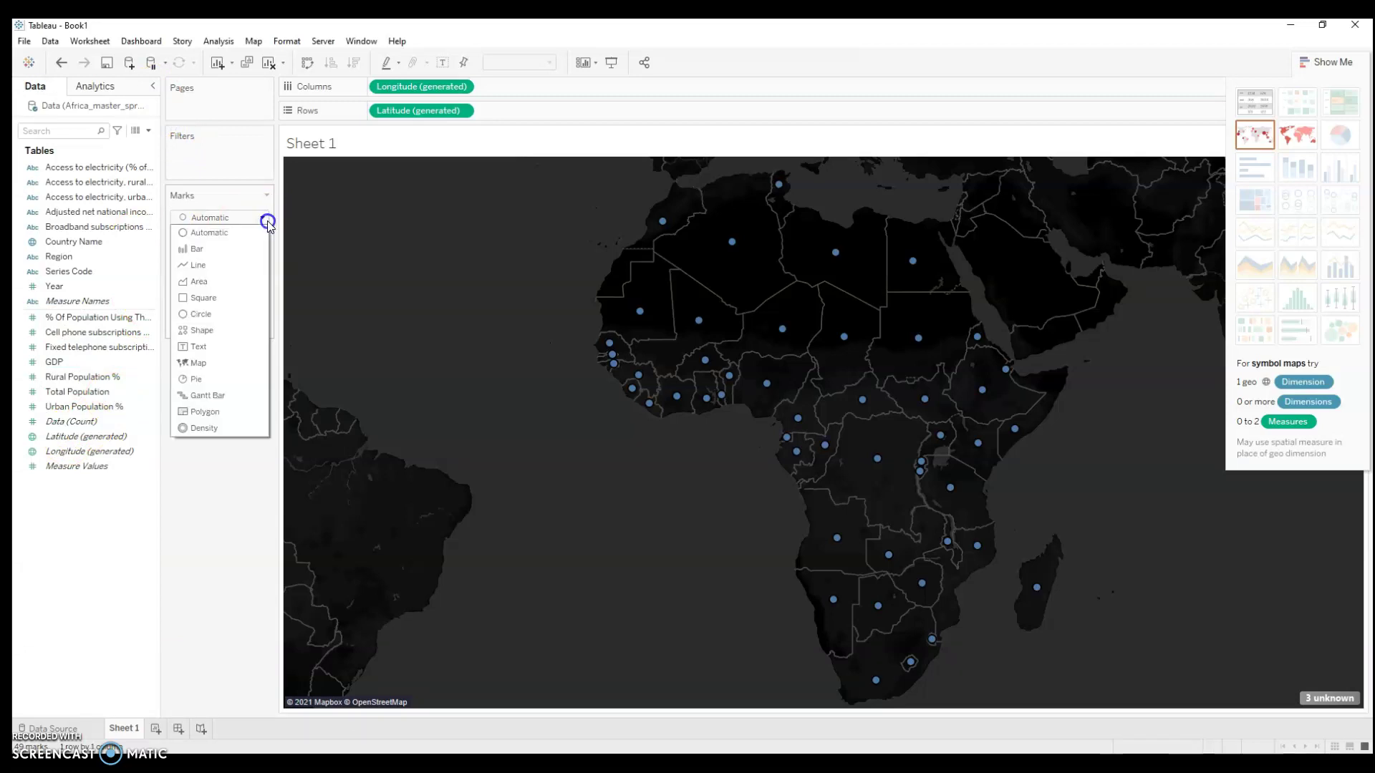
click(215, 363)
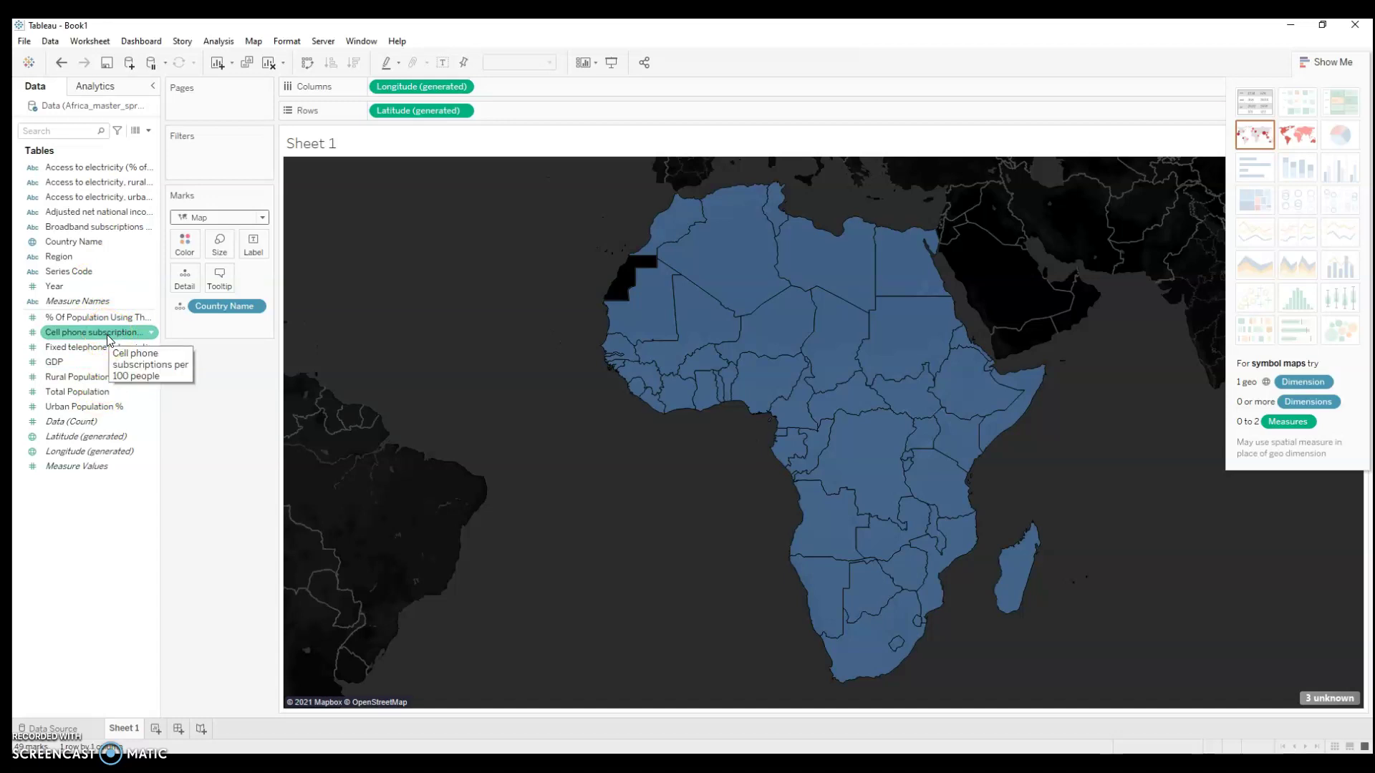
drag(109, 339, 192, 255)
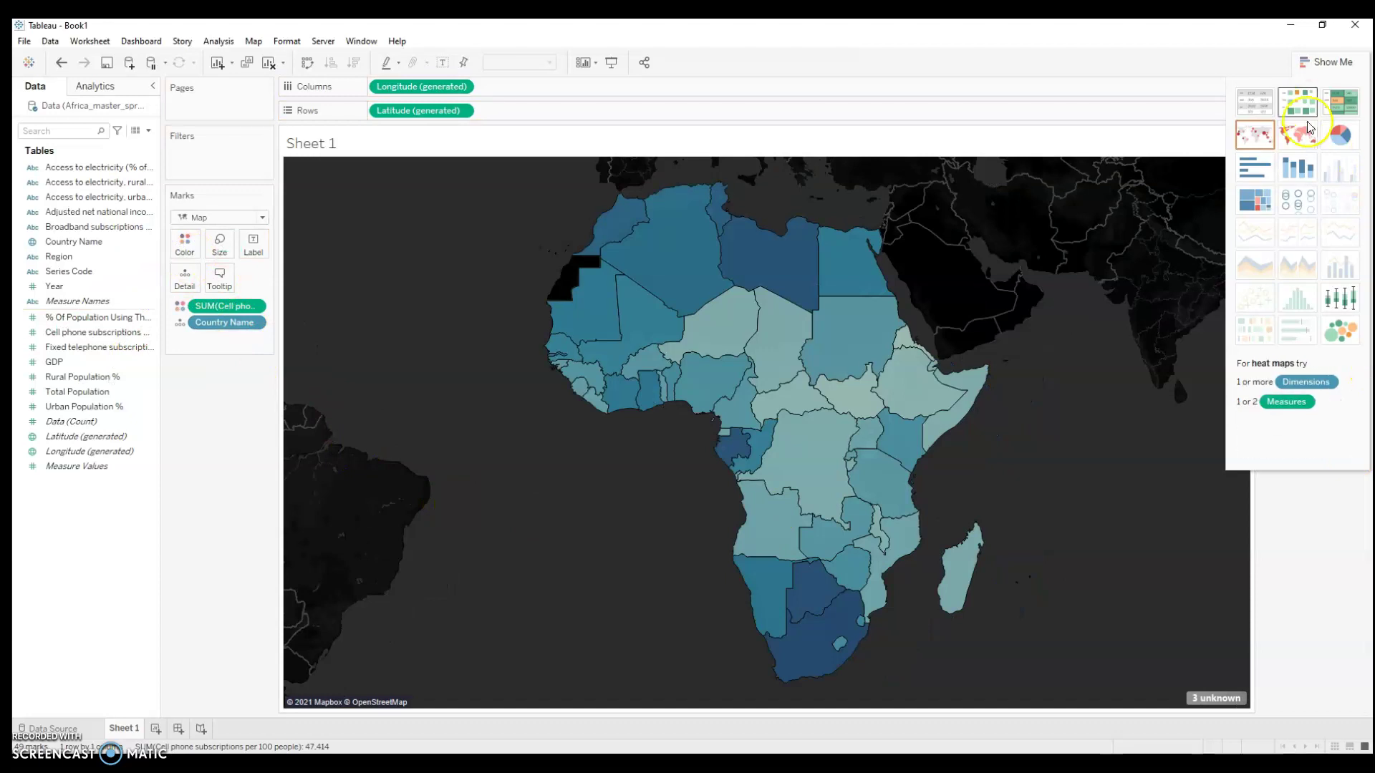
click(1333, 63)
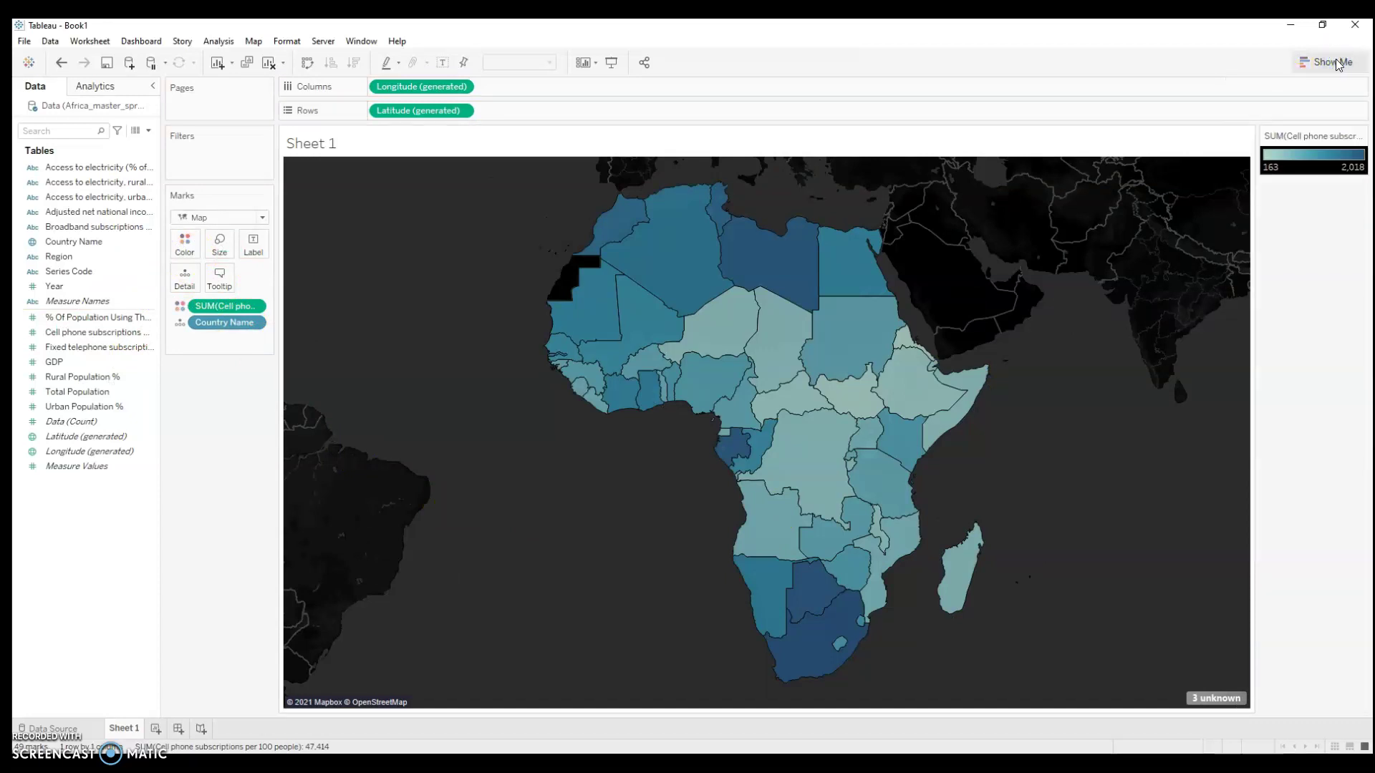
Change the aggregation of the cell phone subscriptions color measure to Average.
click(253, 307)
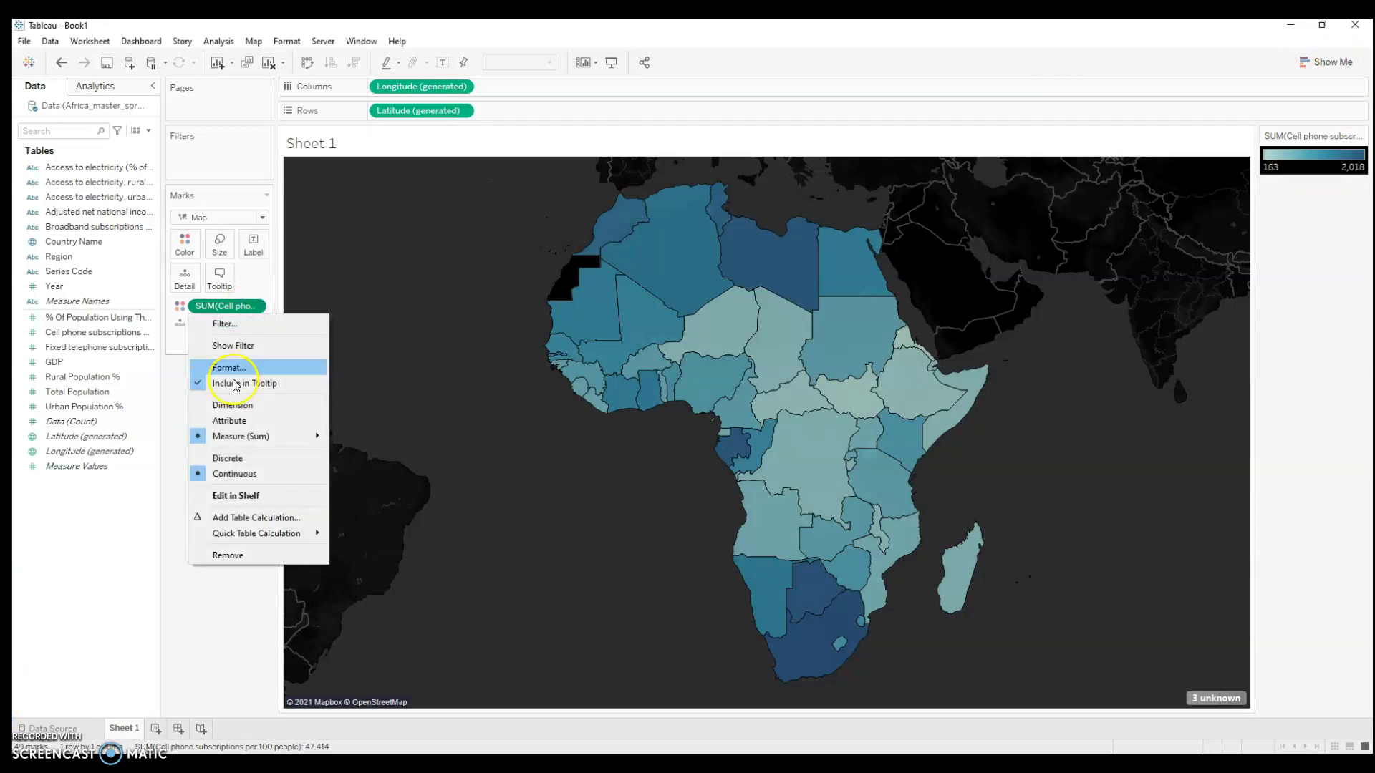
mouse_move(244, 436)
click(388, 457)
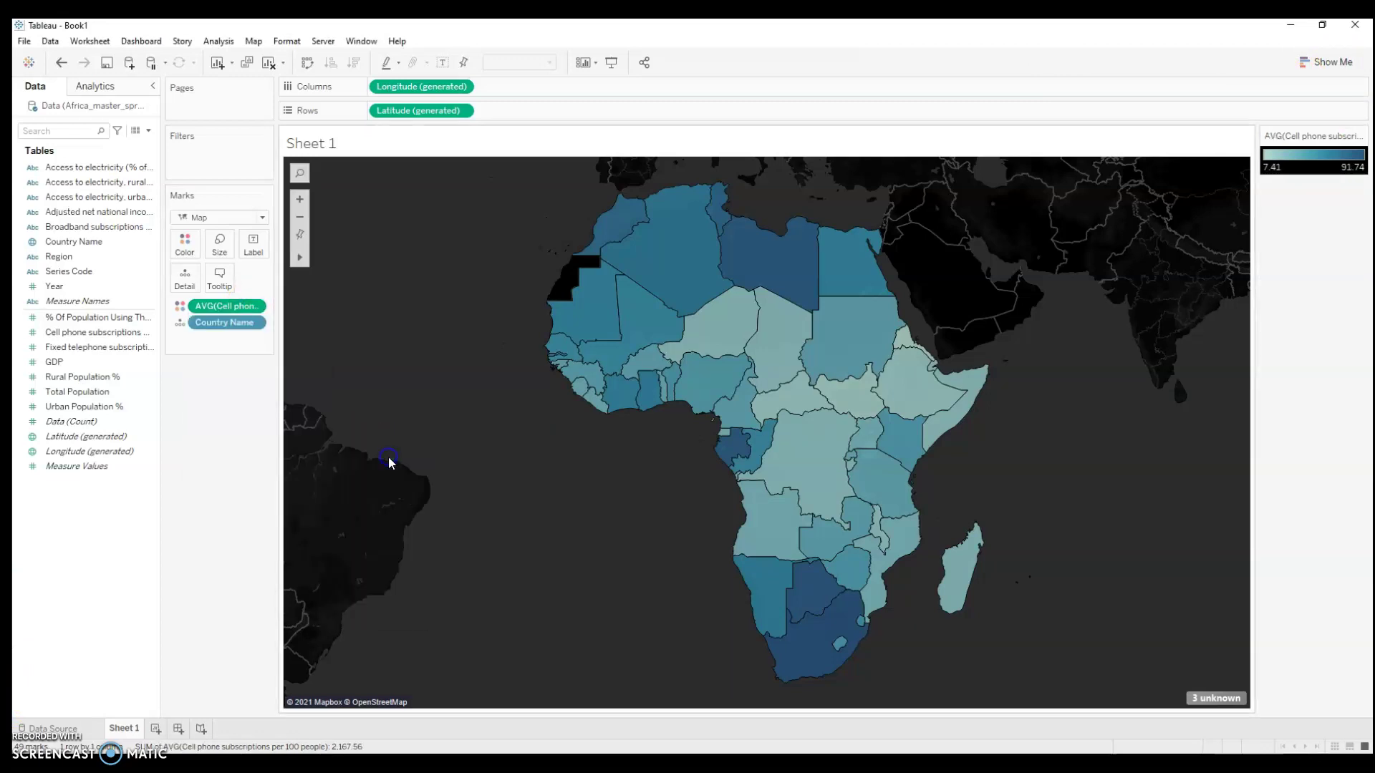
Filter the map by Year with a range of values from 2015 to 2019.
drag(54, 285, 208, 154)
drag(570, 387, 505, 392)
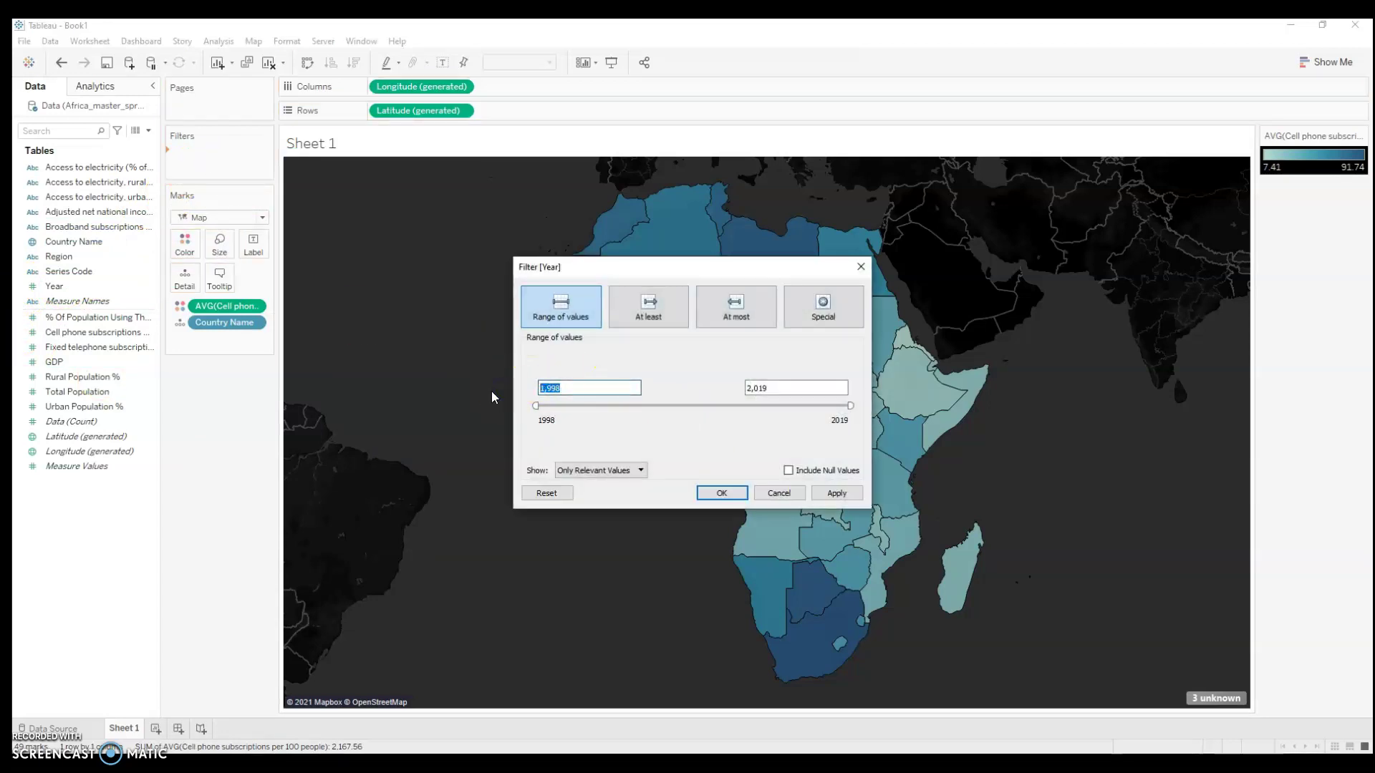
text(2015)
click(730, 494)
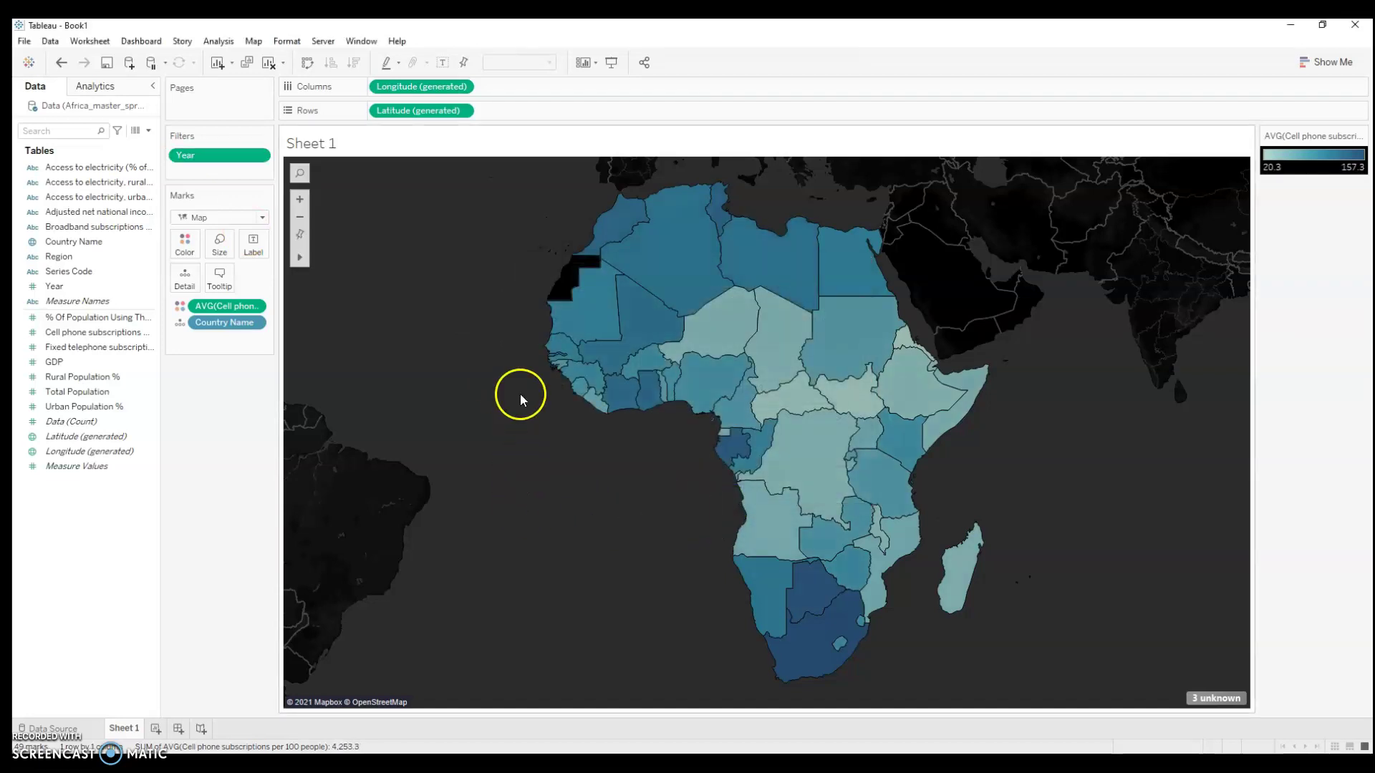
Review the unrecognized Country Name locations and exclude them from the view by filtering the data.
click(1207, 698)
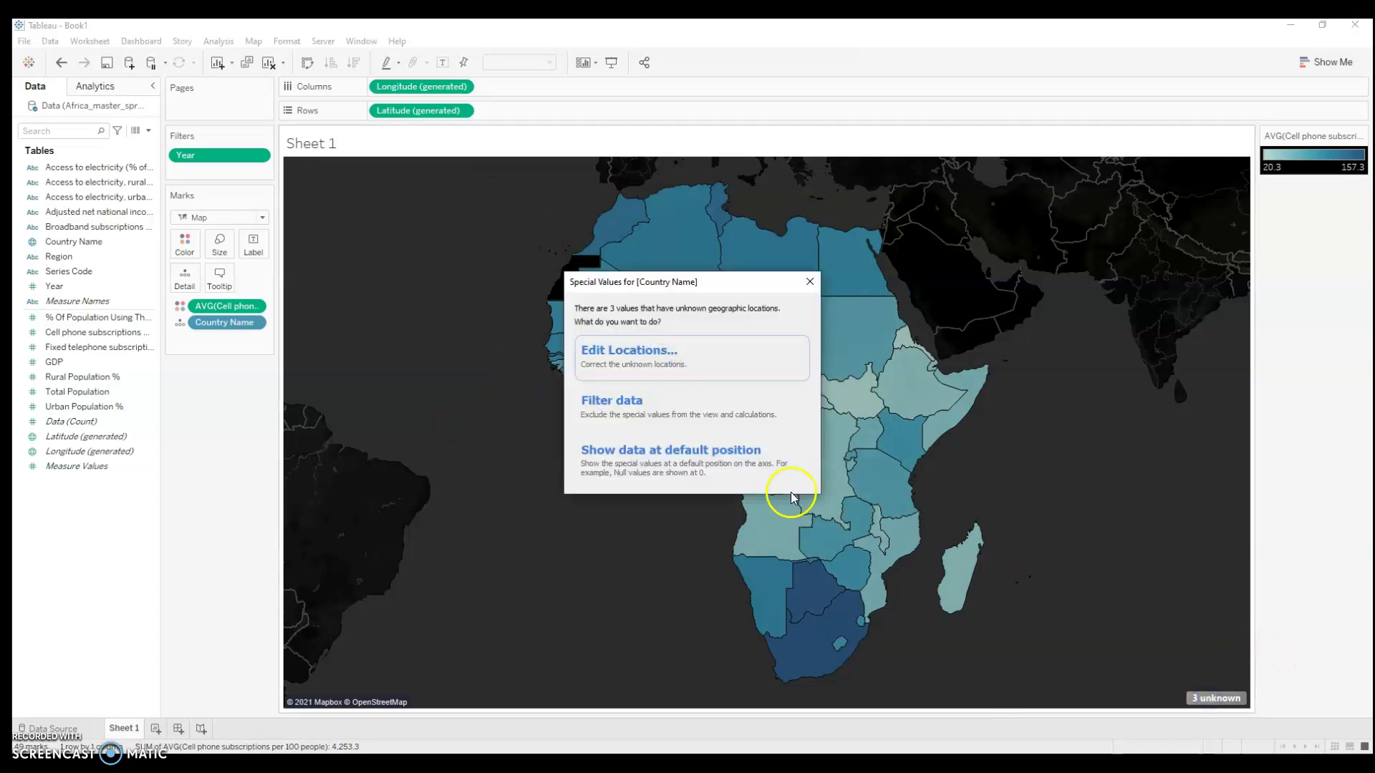
click(687, 351)
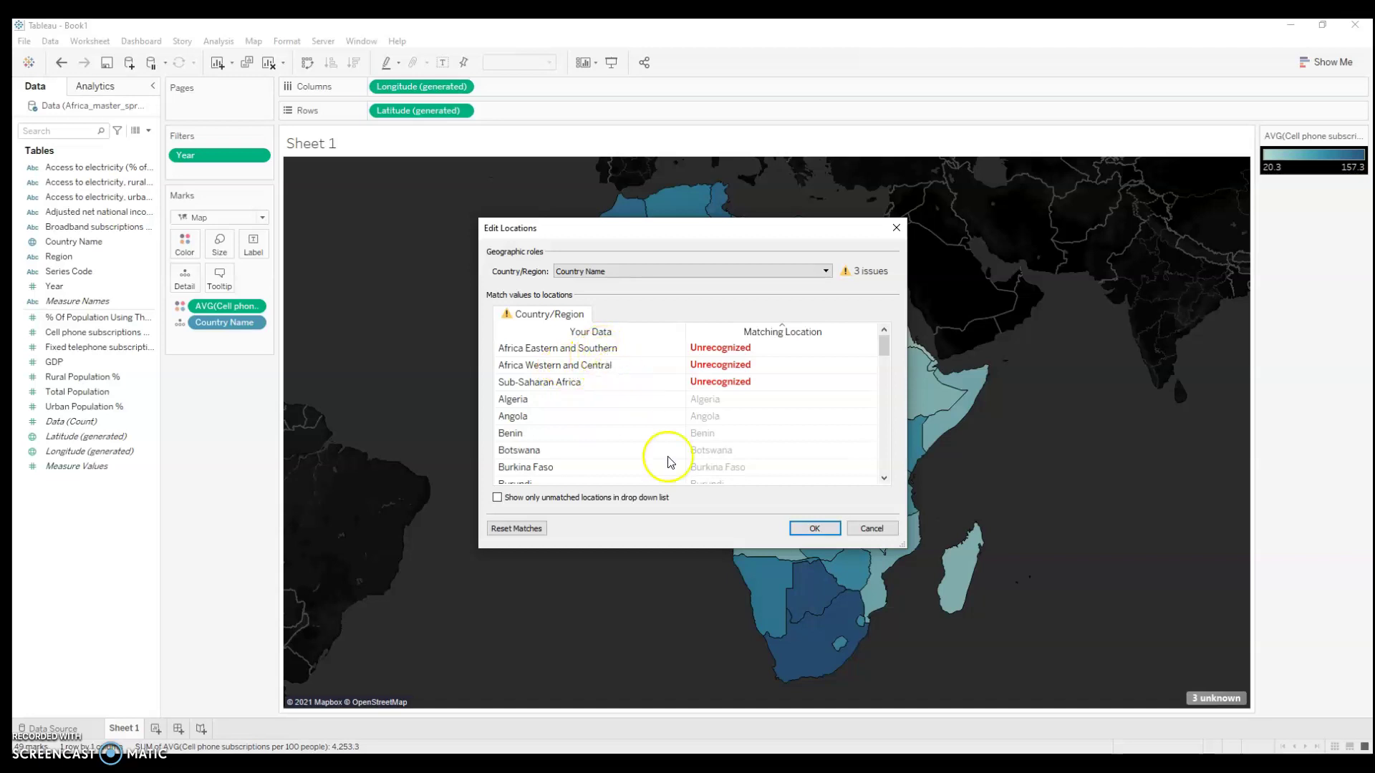
click(806, 528)
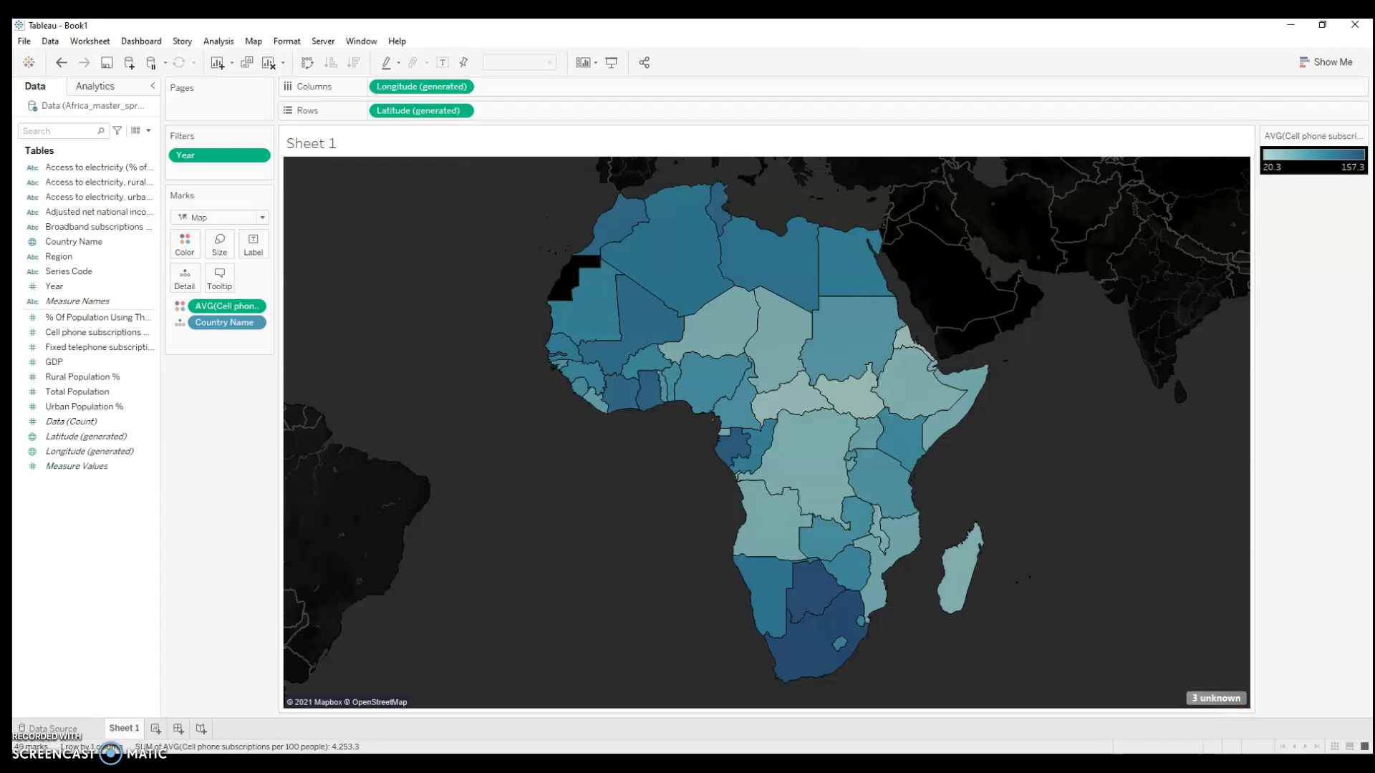
click(1217, 698)
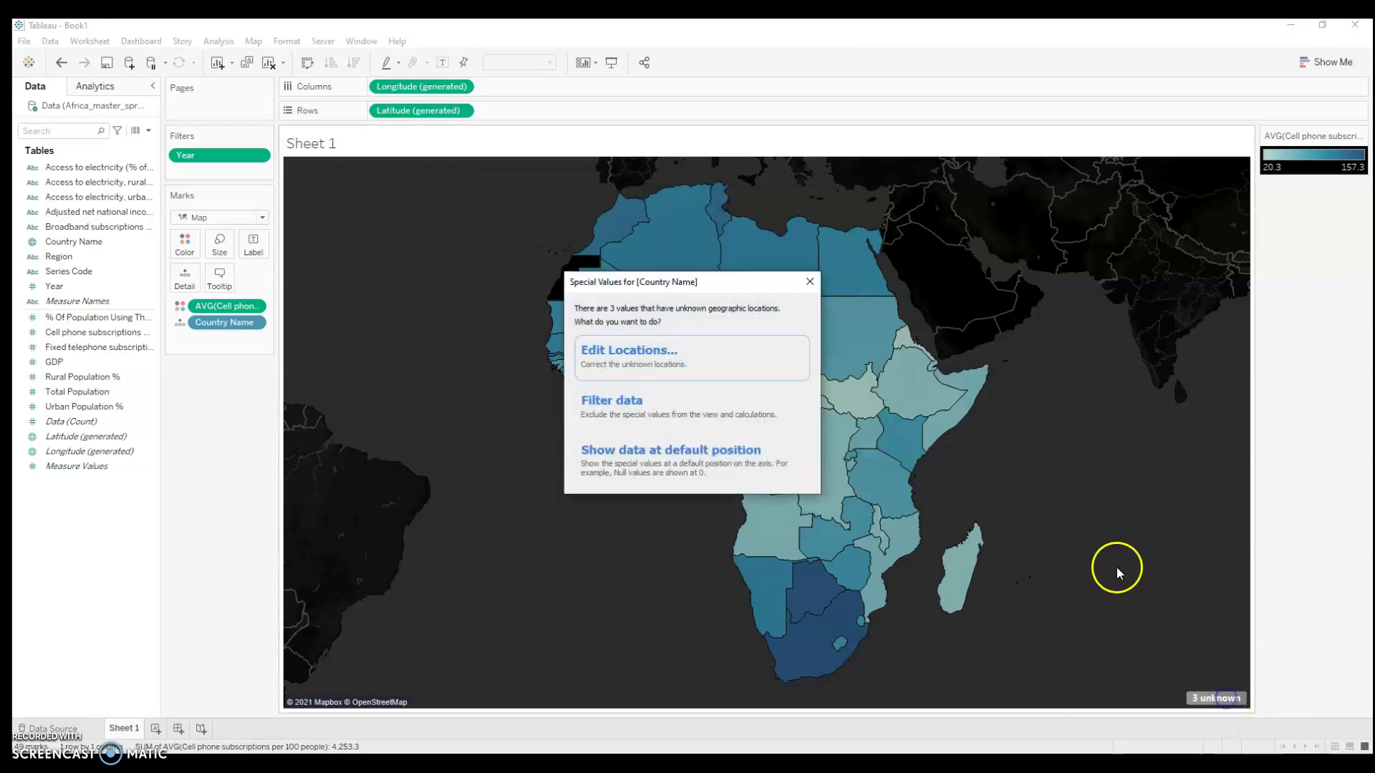
click(639, 400)
Center Africa in the map view and inspect the average cell phone subscriptions for South Africa and Gabon.
scroll(778, 480, up, 3)
scroll(810, 462, down, 3)
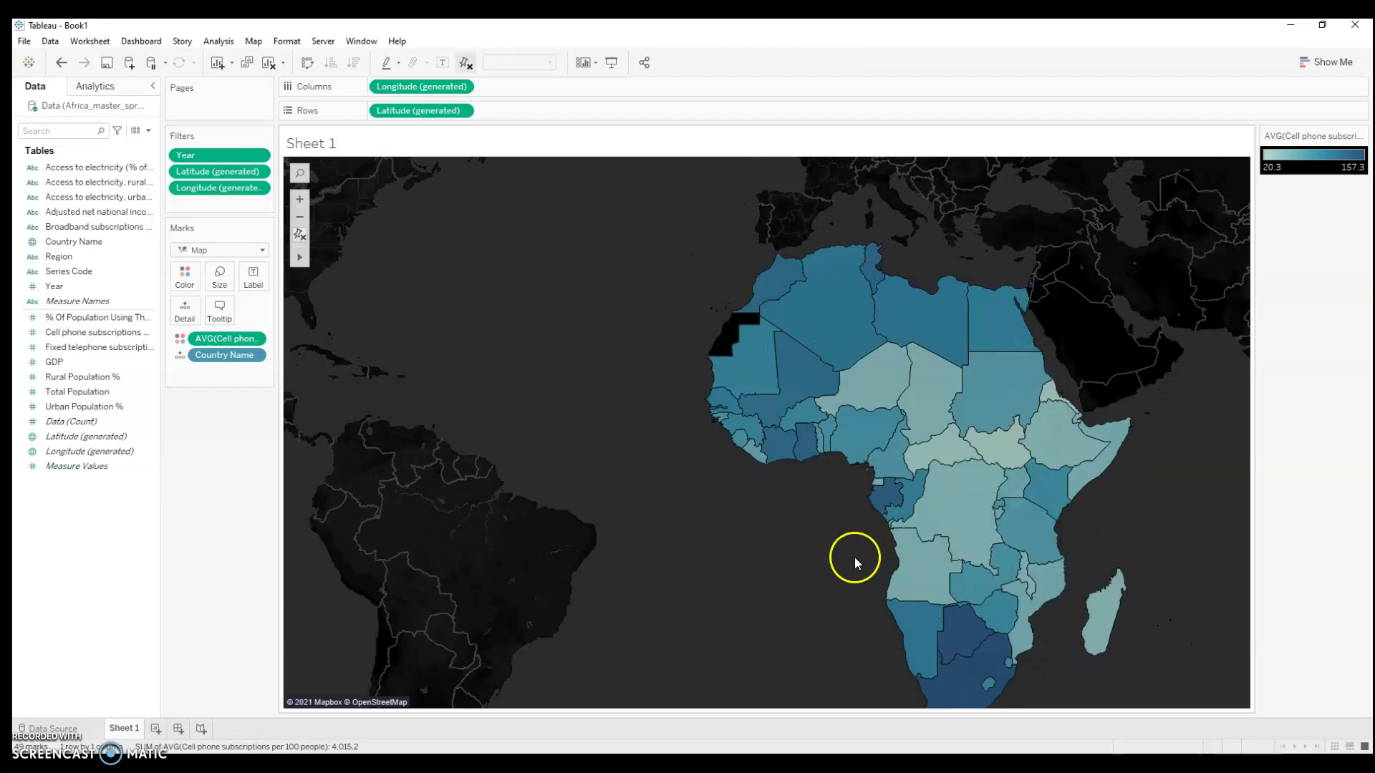
drag(853, 557, 699, 506)
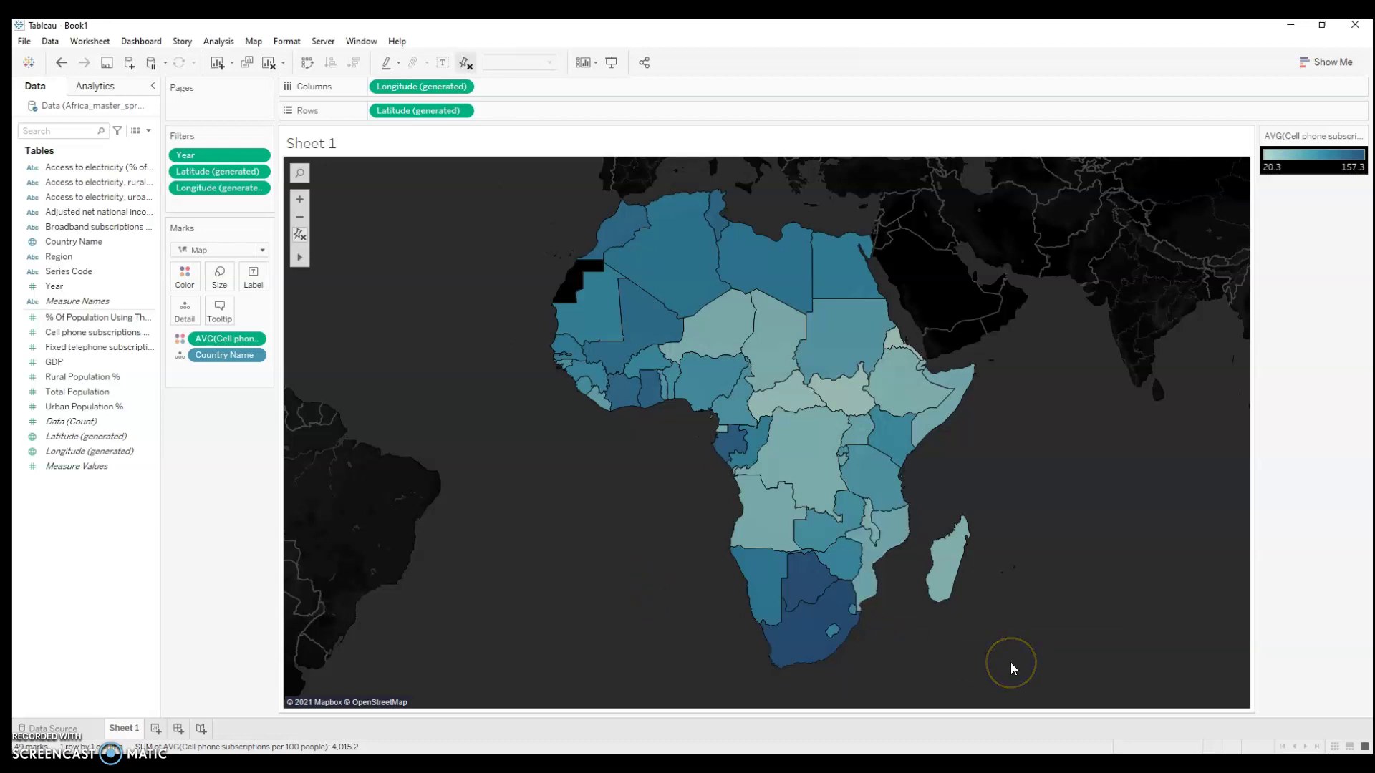
mouse_move(811, 653)
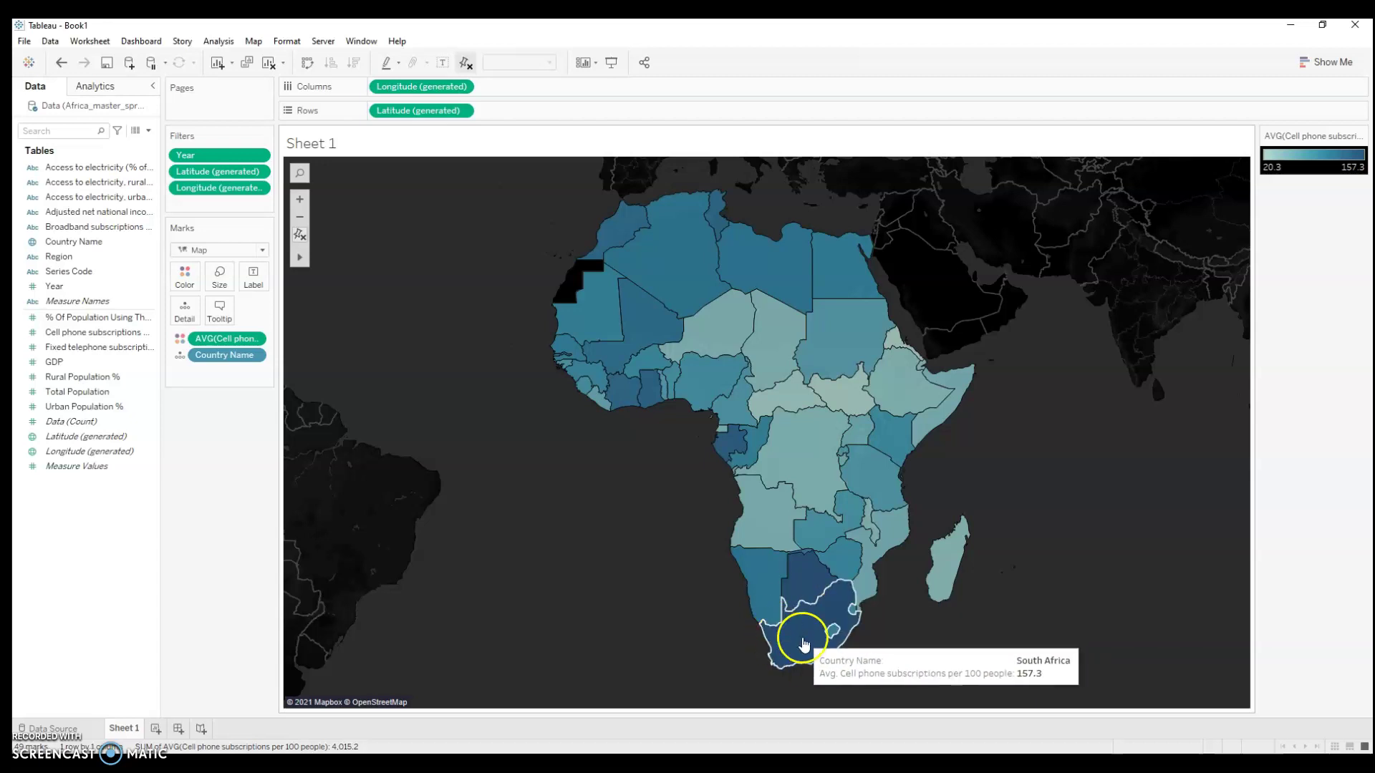
mouse_move(799, 608)
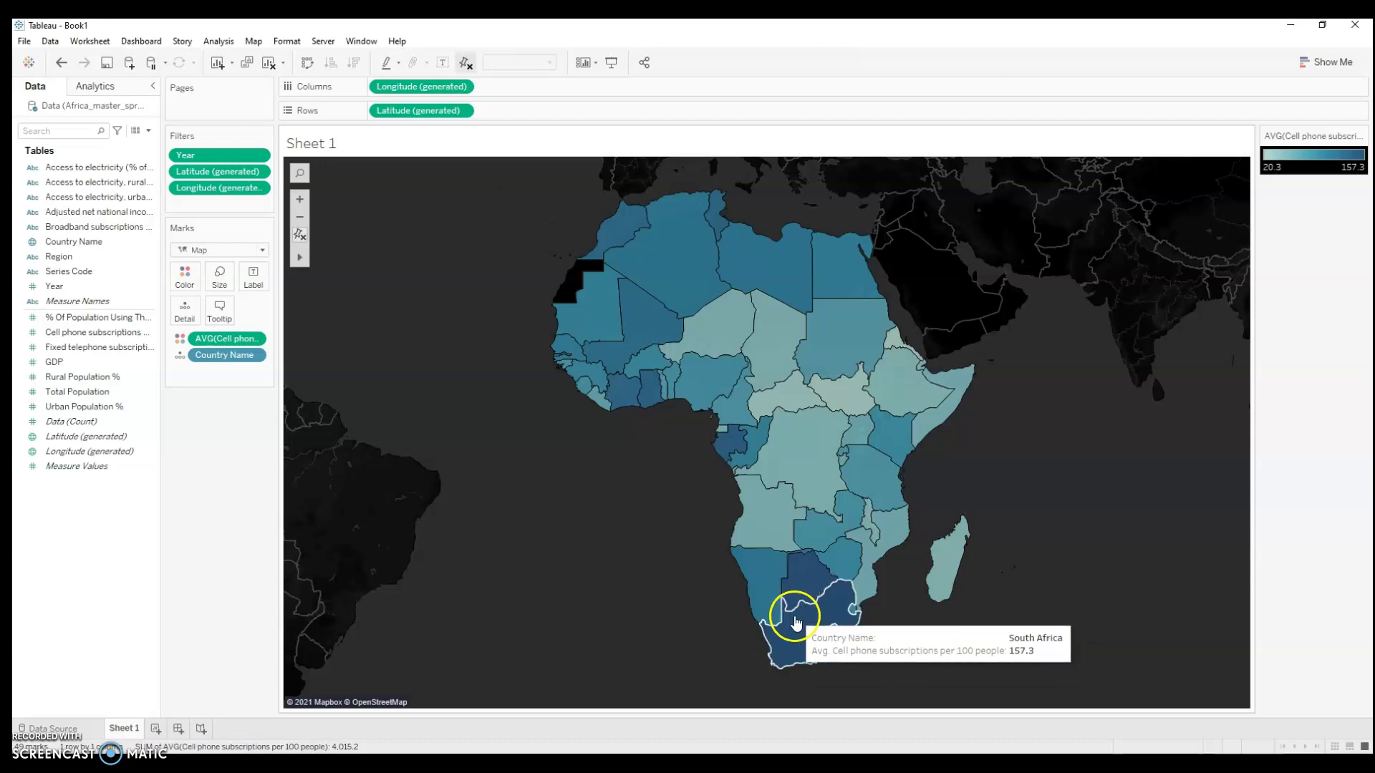
mouse_move(718, 452)
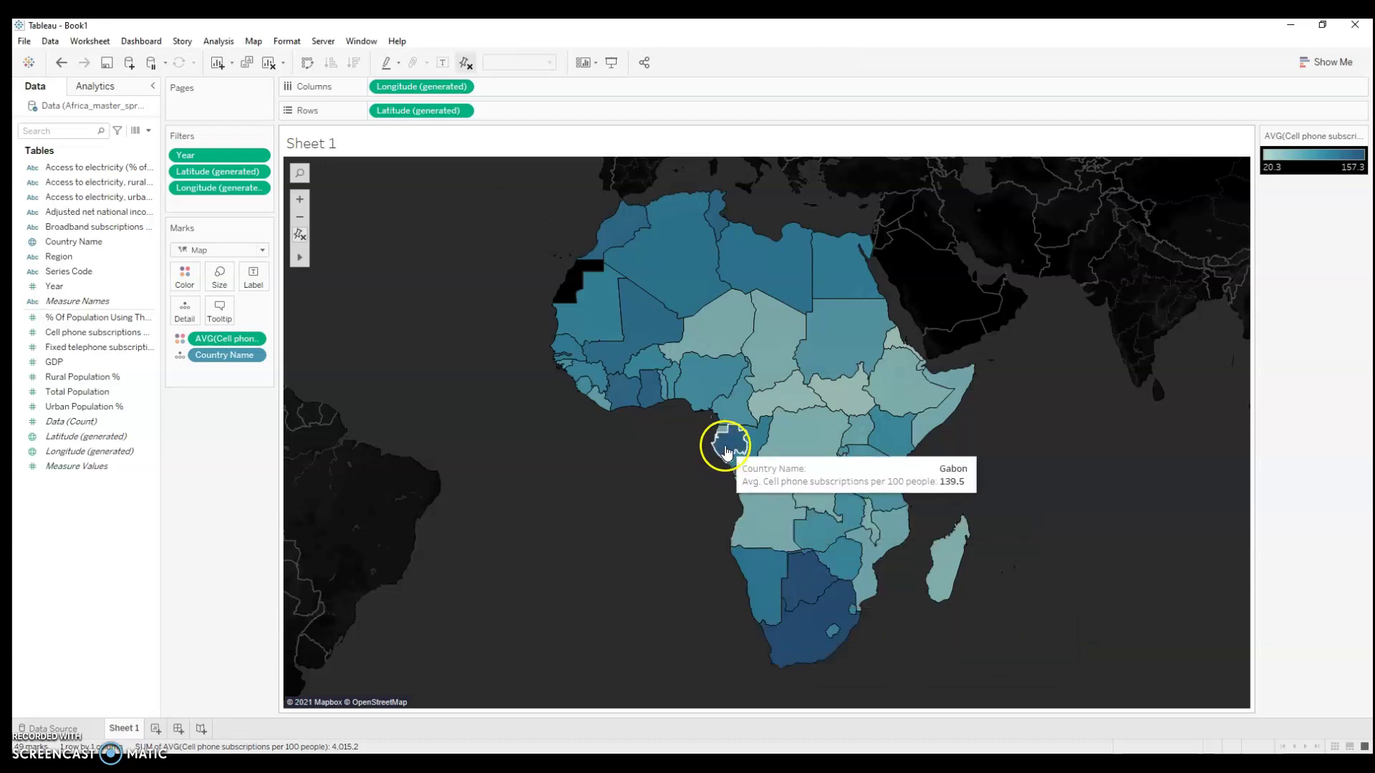
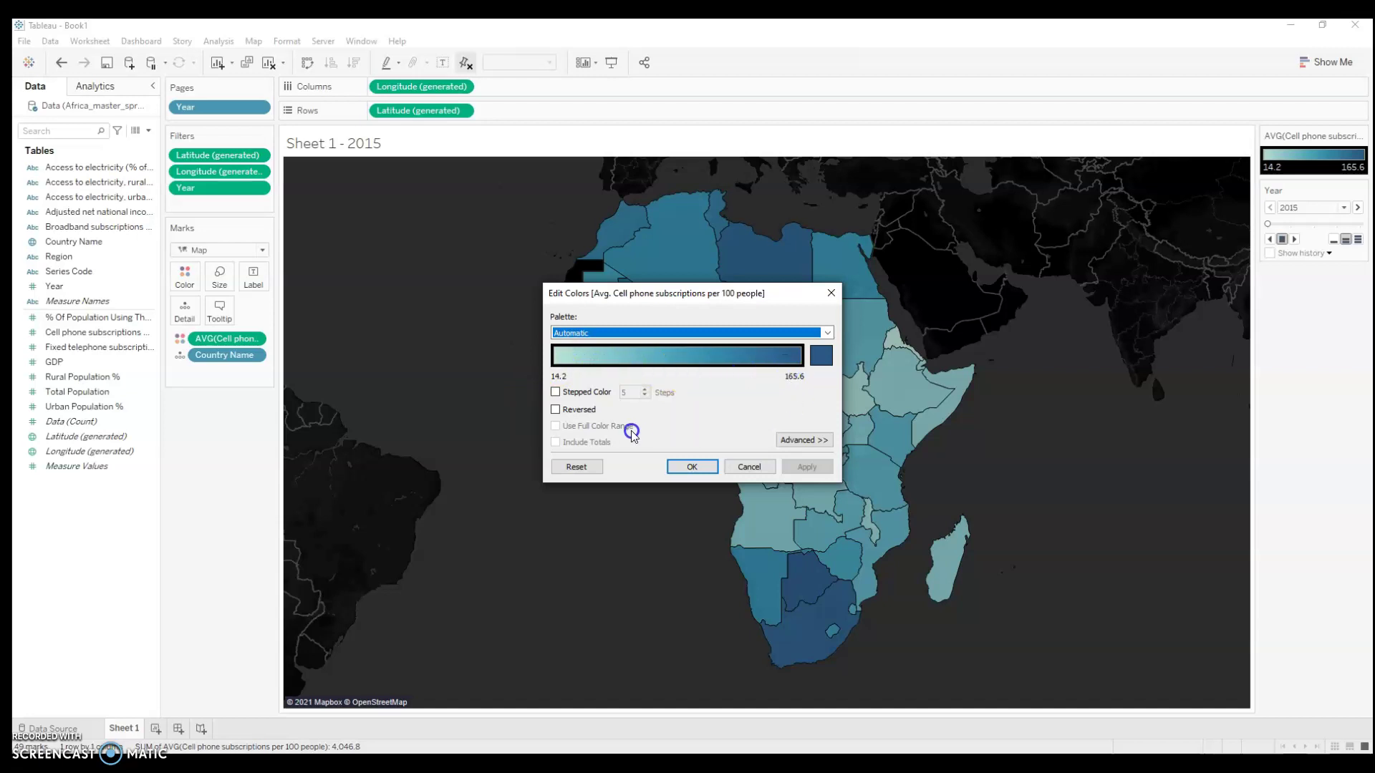
click(796, 441)
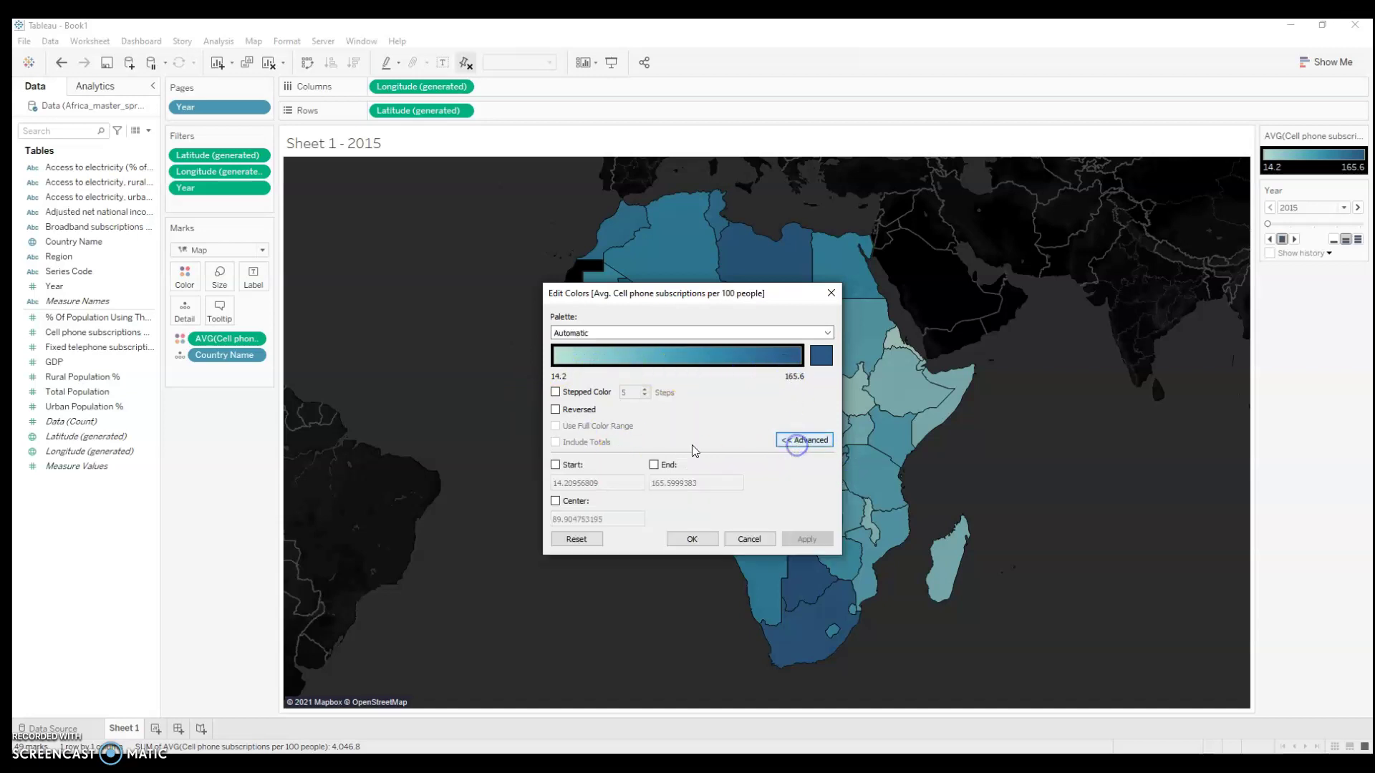
click(569, 499)
drag(653, 298, 320, 295)
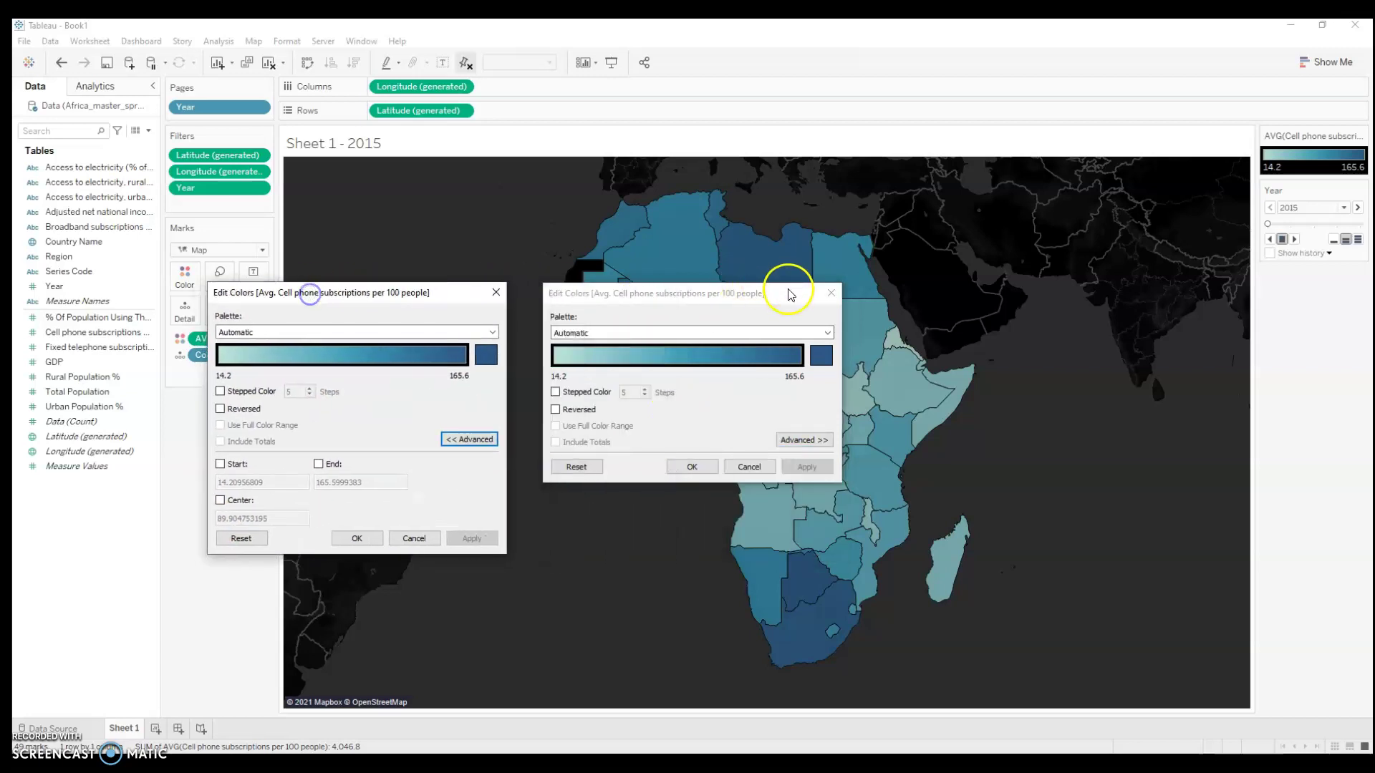
click(494, 295)
click(829, 294)
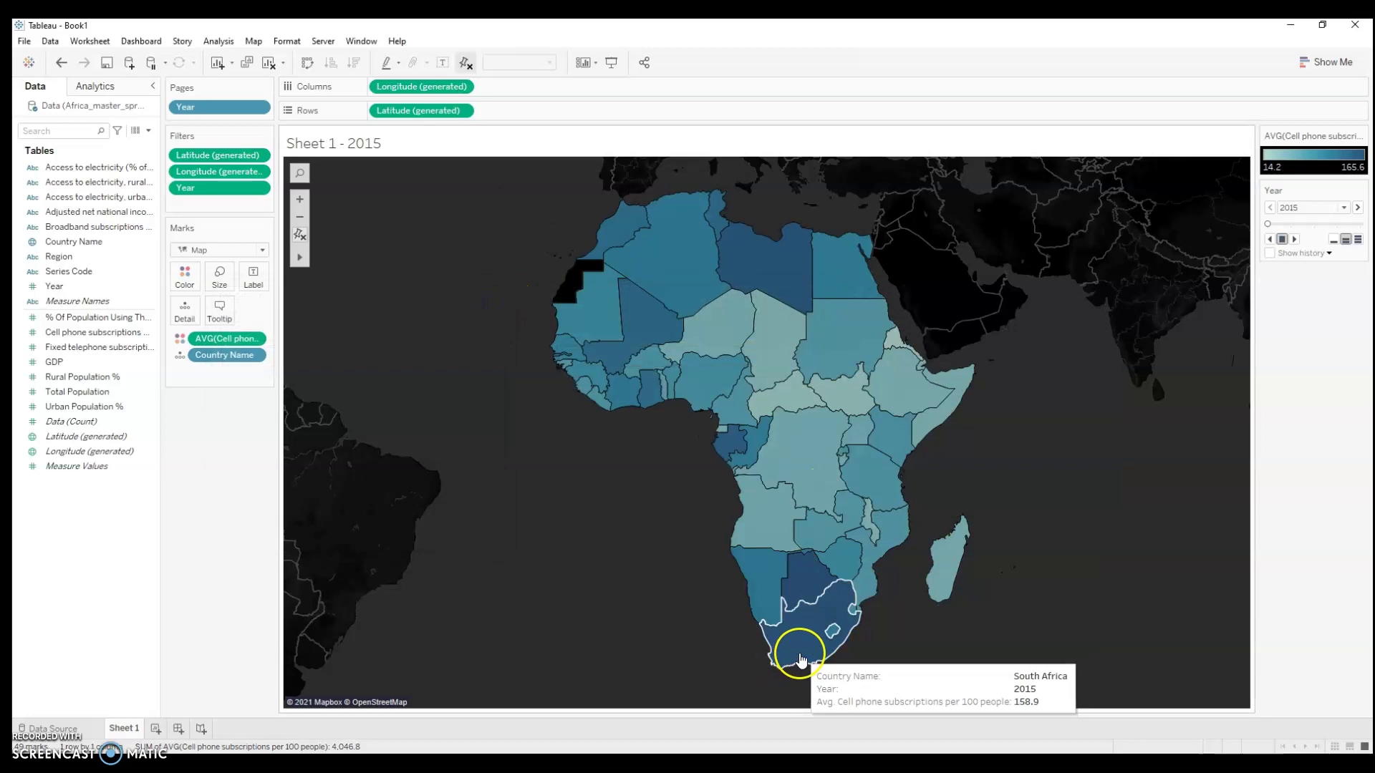
Set the color scale of average cell phone subscriptions to stepped color with 7 steps.
click(1051, 675)
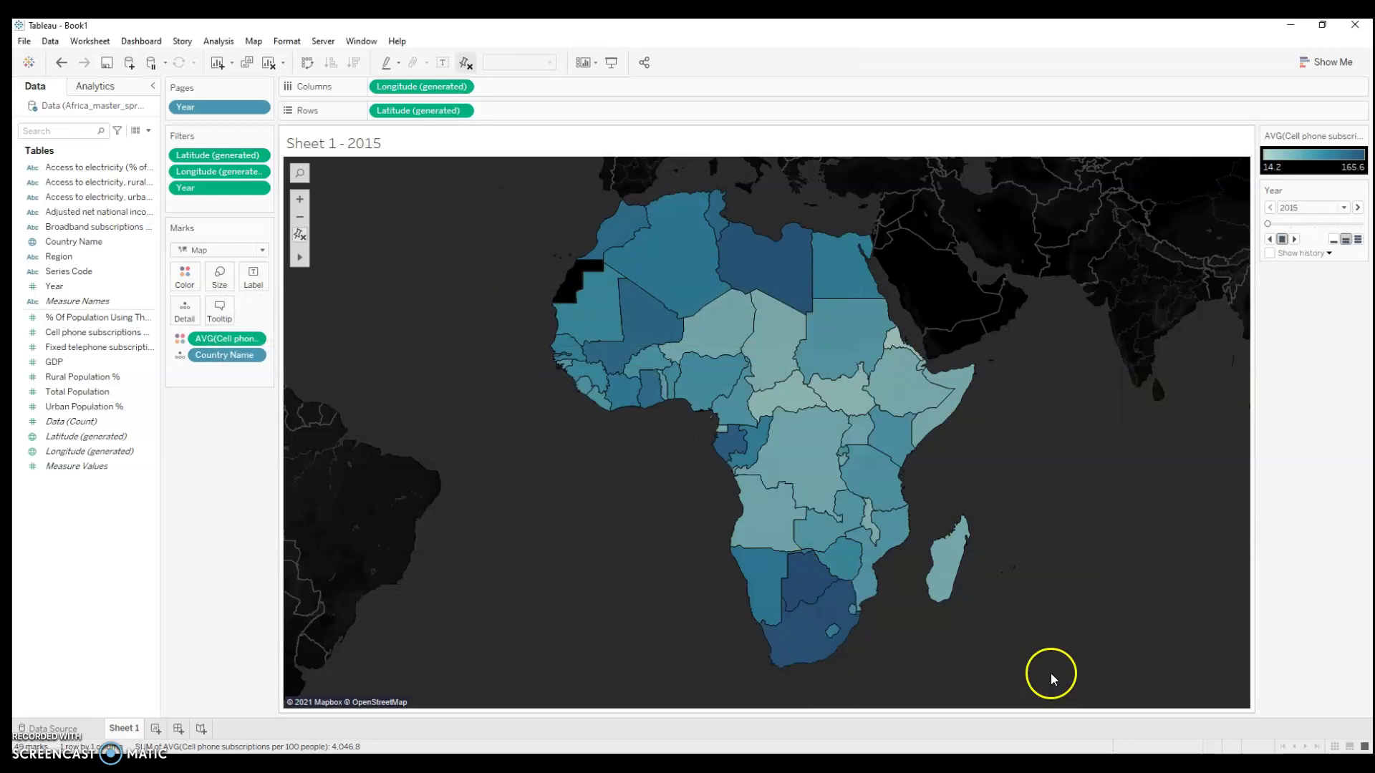
click(804, 646)
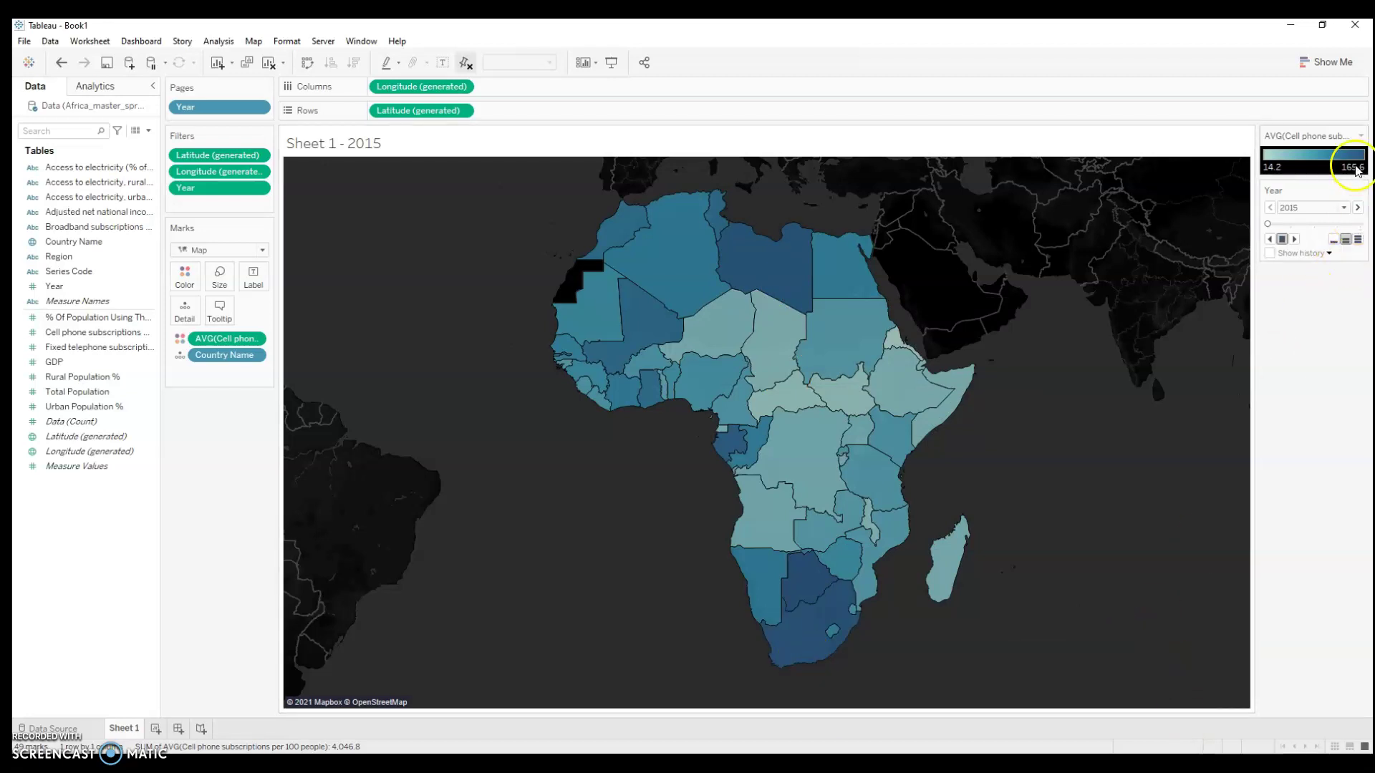
click(1360, 136)
click(1333, 152)
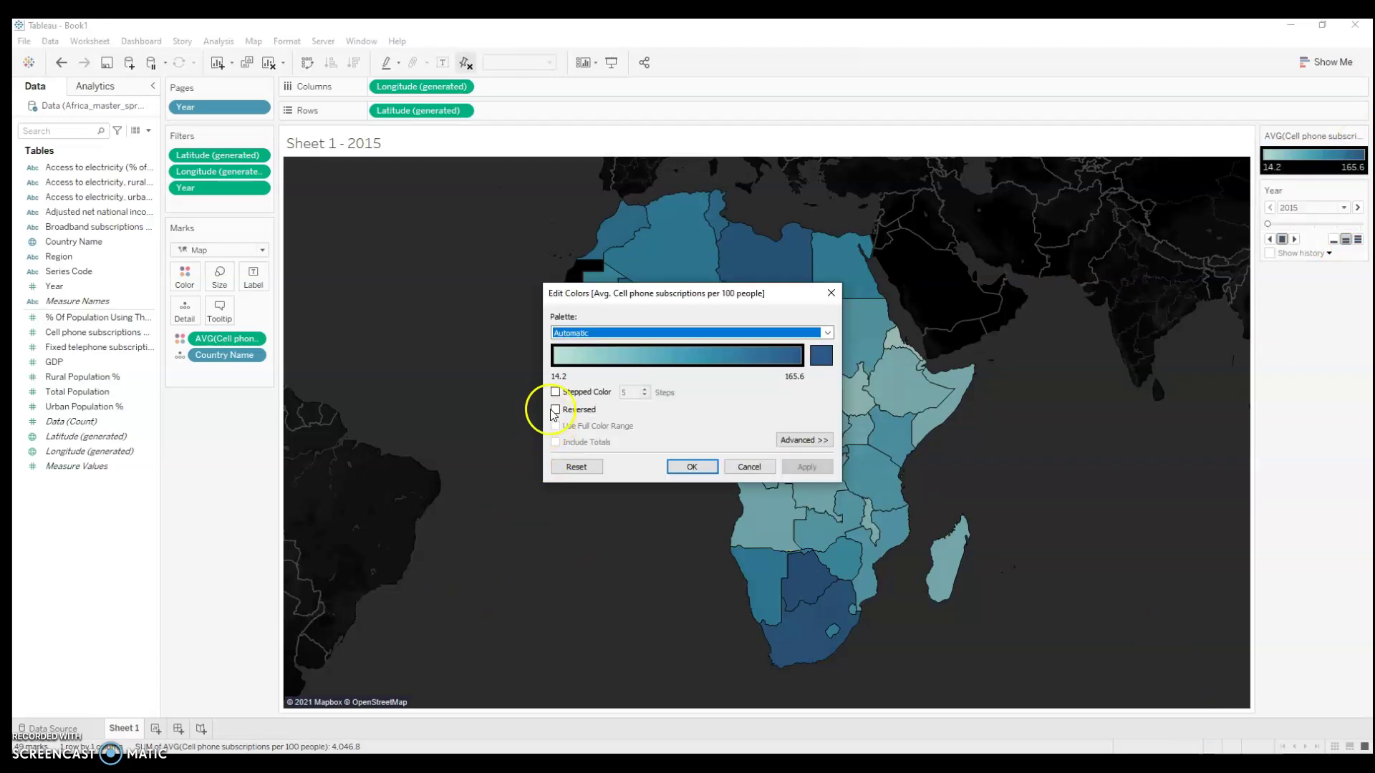
click(557, 393)
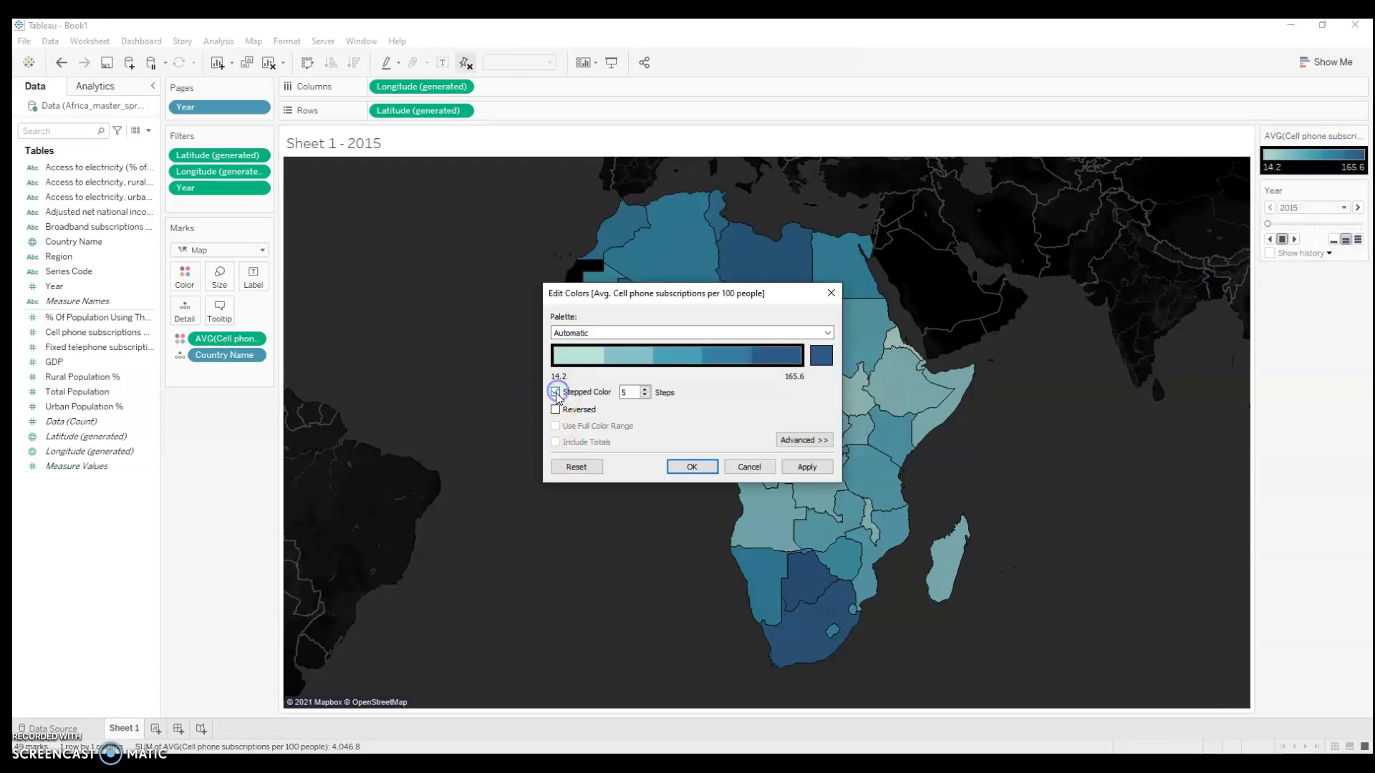
click(644, 389)
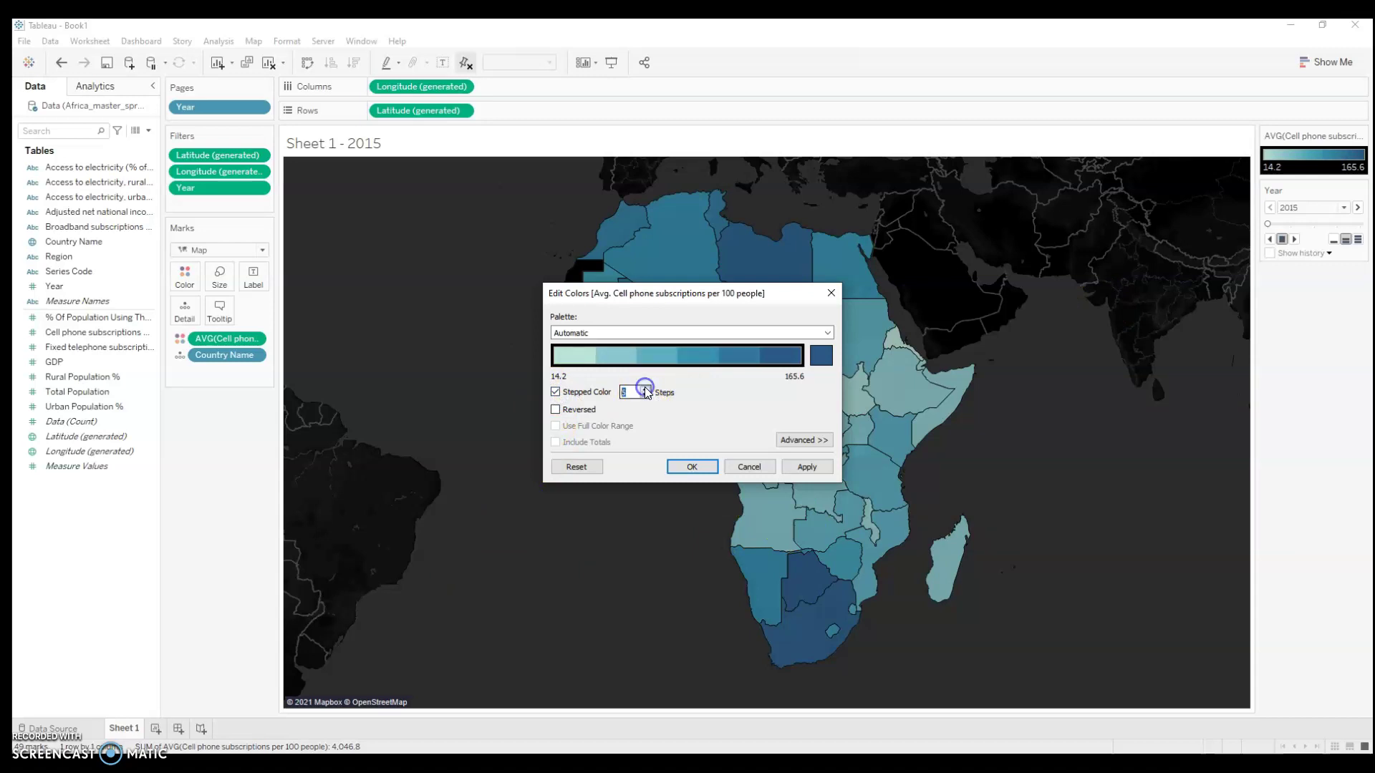
click(644, 390)
click(644, 390)
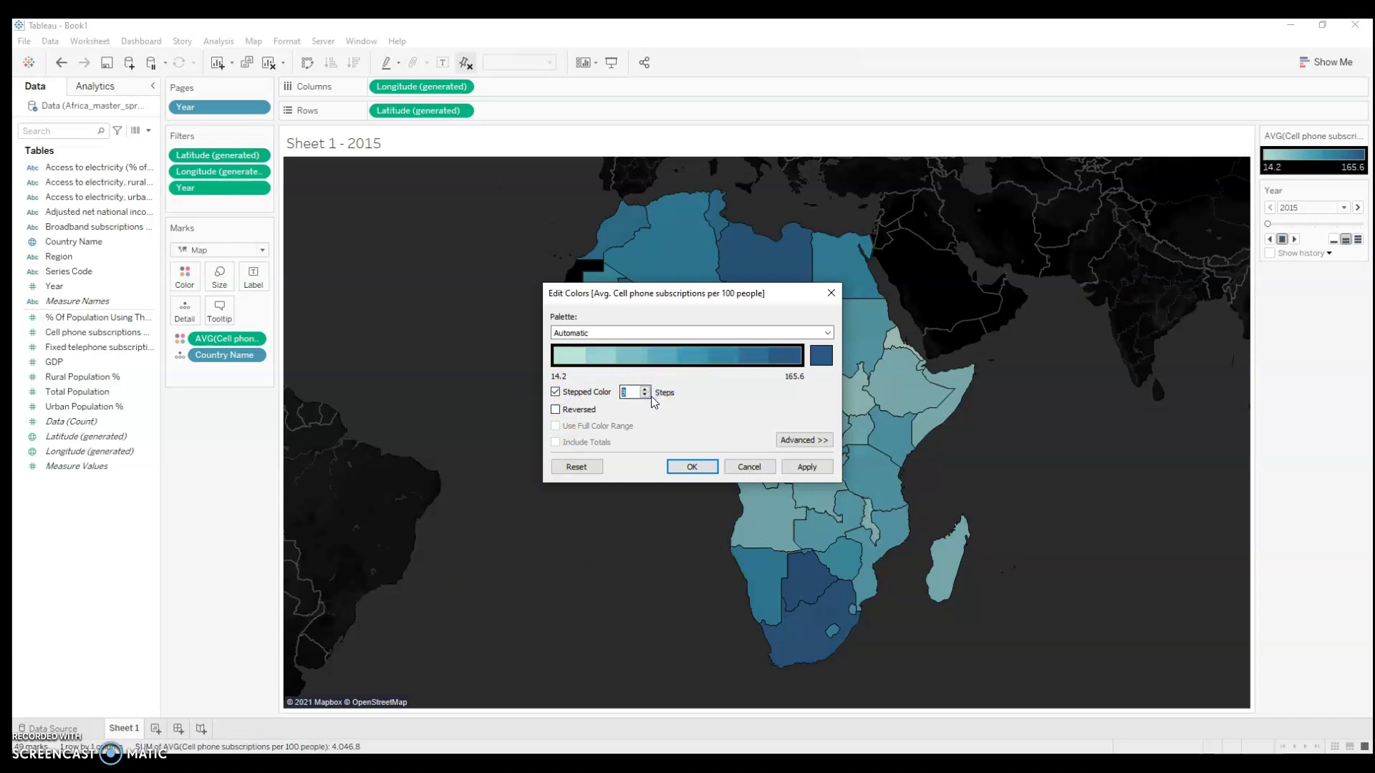
click(644, 395)
click(680, 471)
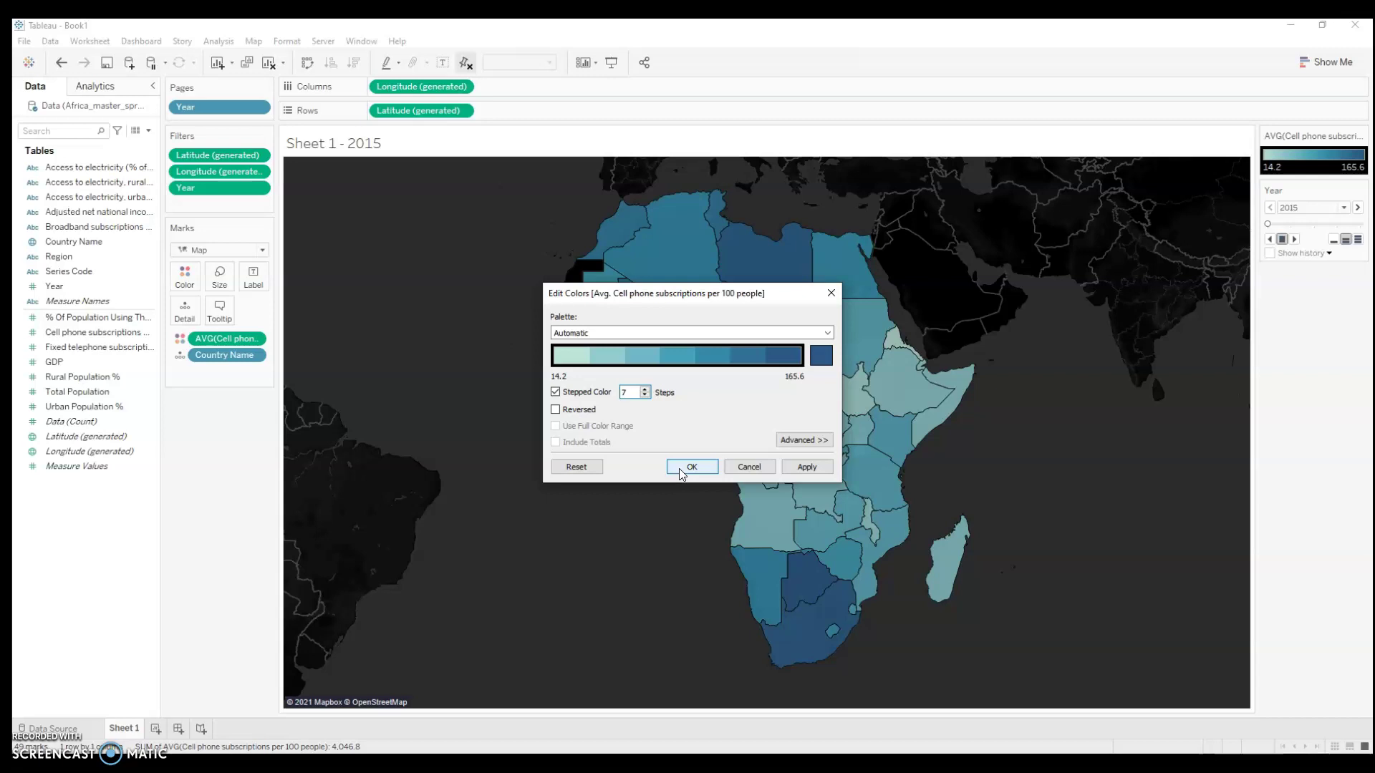
click(689, 467)
Try reversing the stepped palette of the average cell phone subscriptions and return it to its original order.
mouse_move(959, 540)
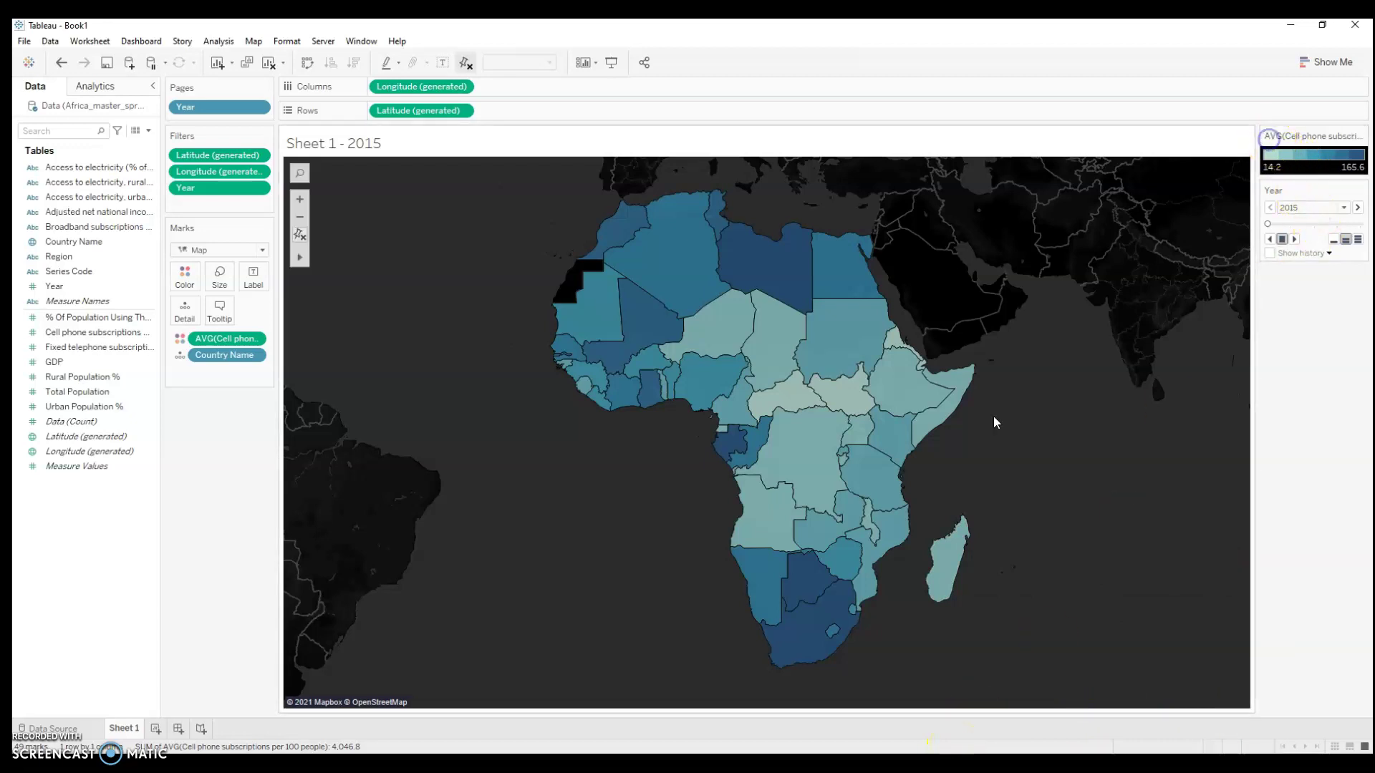
click(1362, 136)
click(1289, 148)
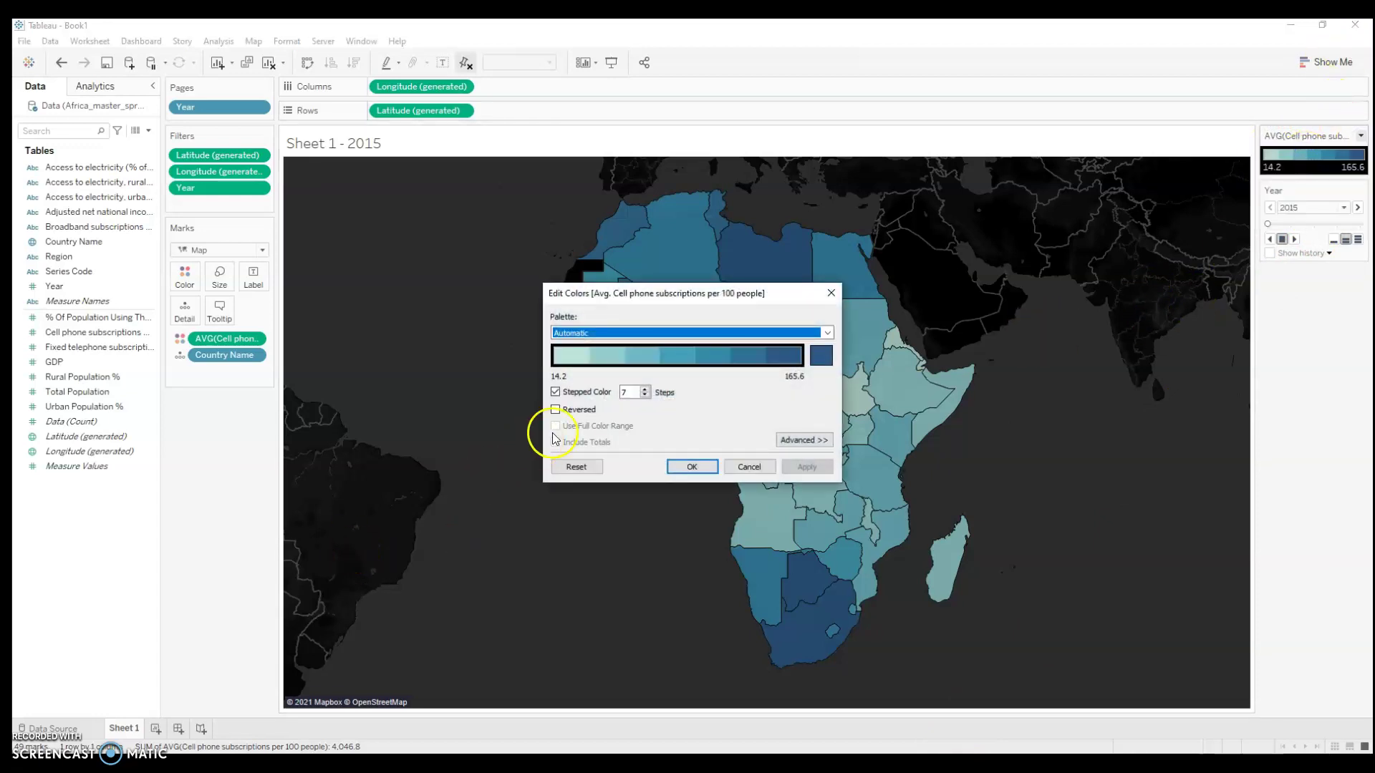
click(556, 410)
click(571, 372)
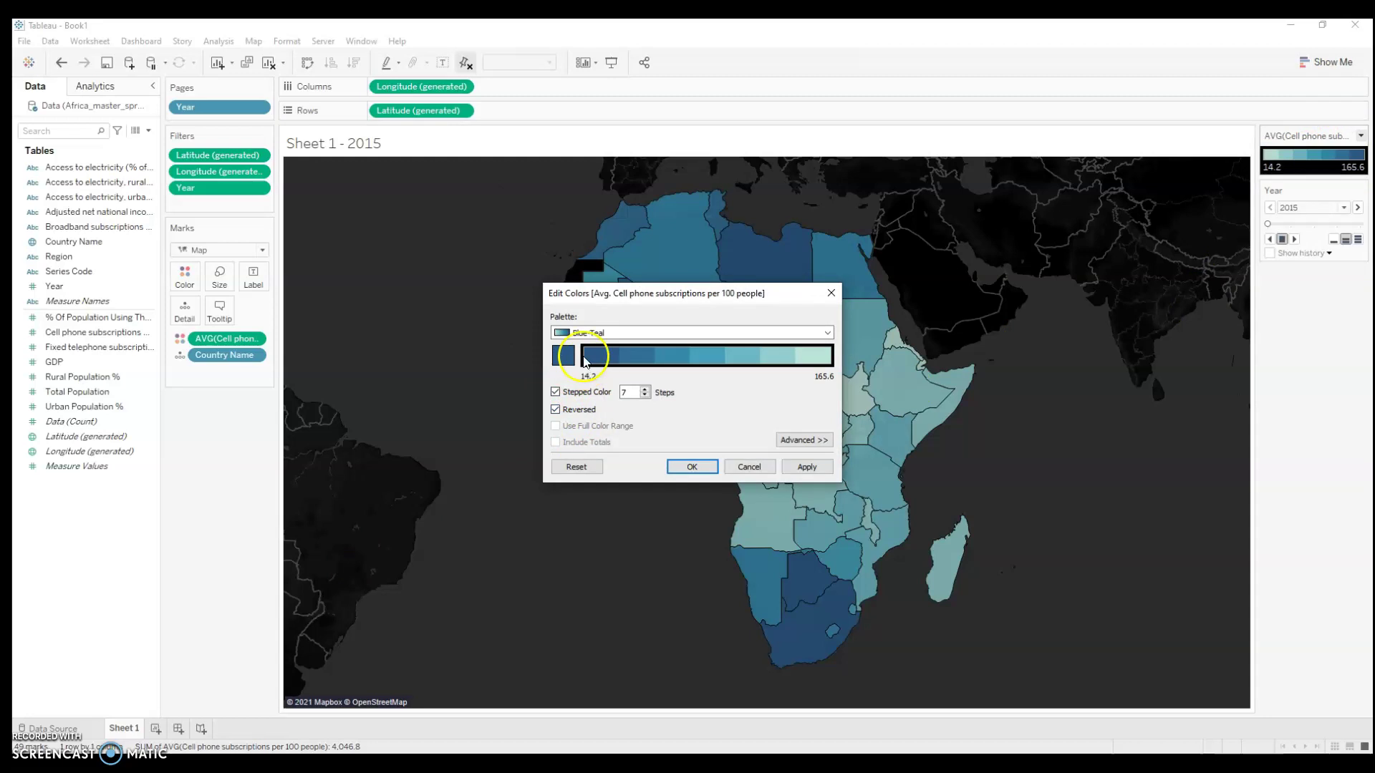
click(556, 410)
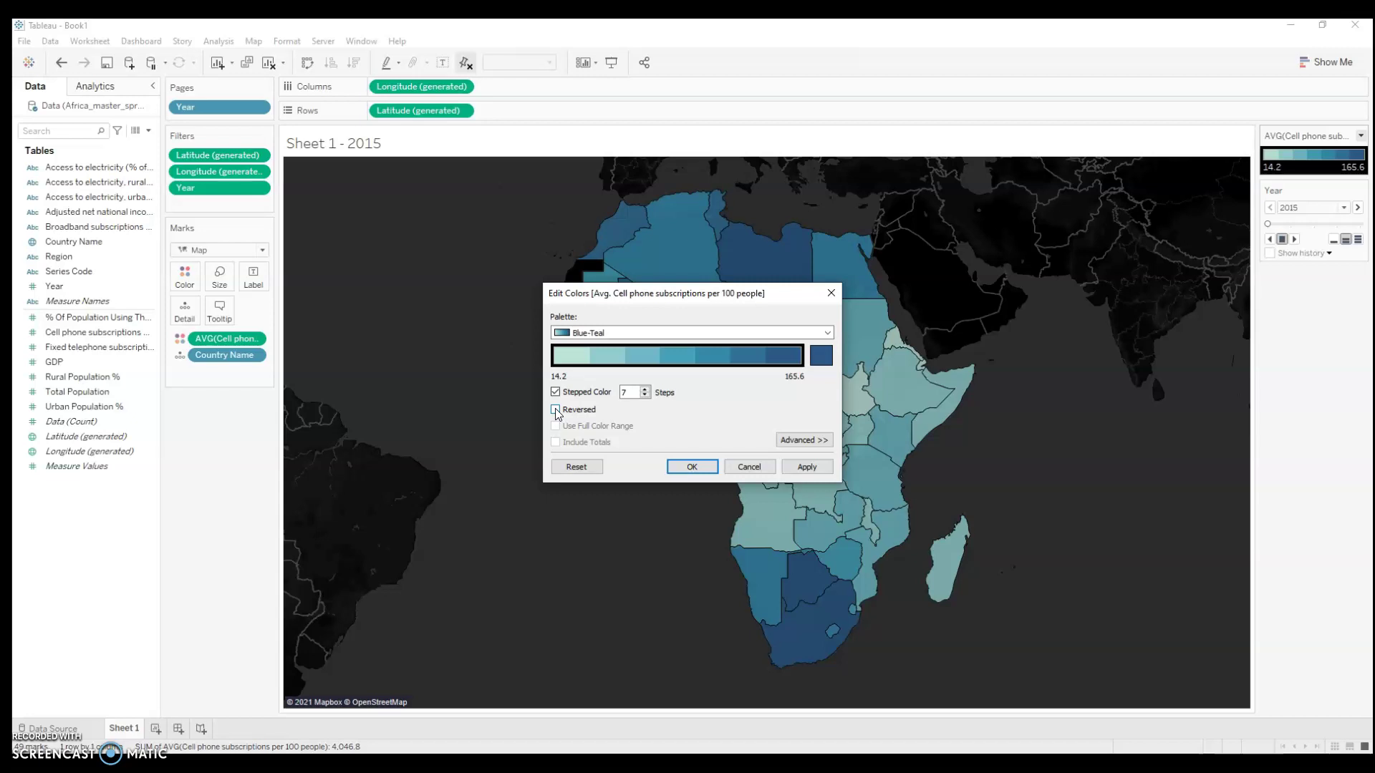
click(555, 411)
Apply the Orange-Blue Diverging palette to the map and inspect the average cell phone subscriptions for Botswana.
click(827, 333)
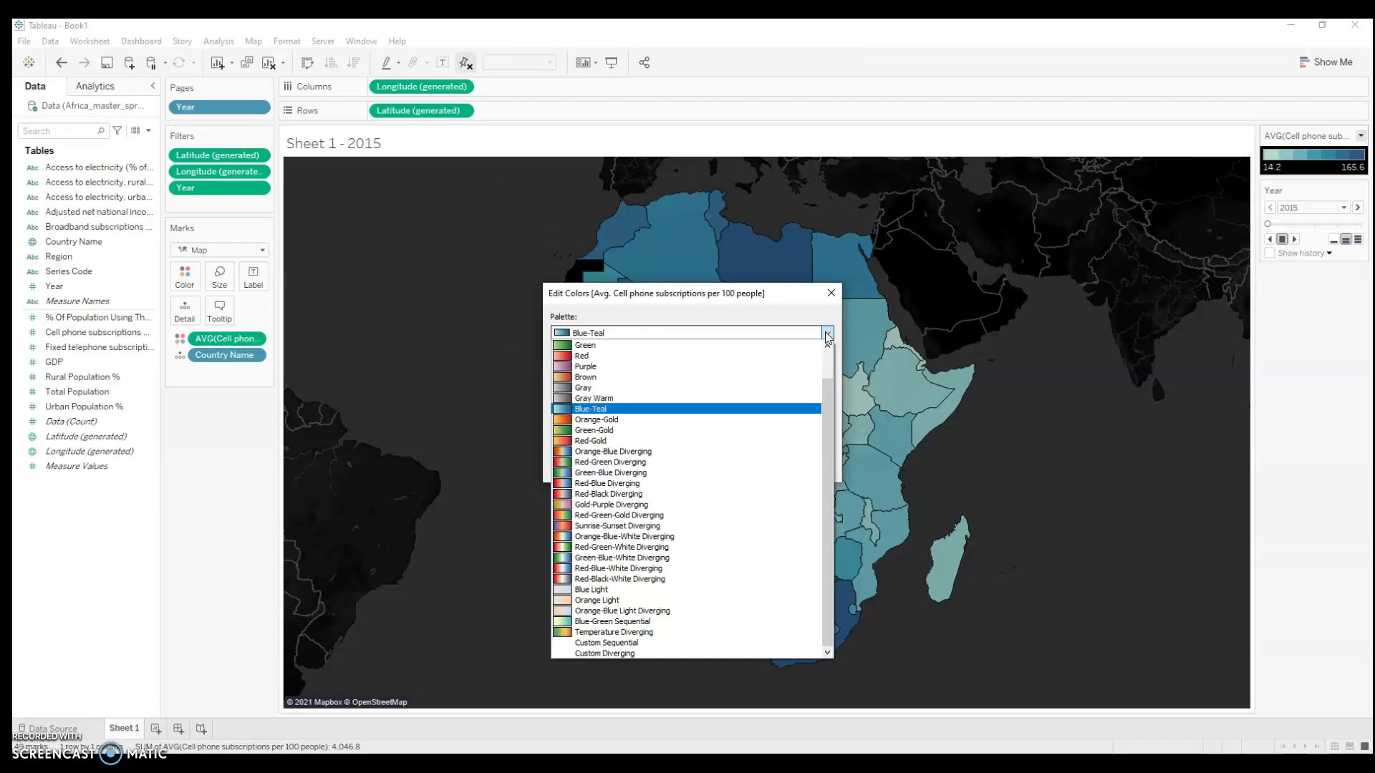
click(673, 453)
click(691, 465)
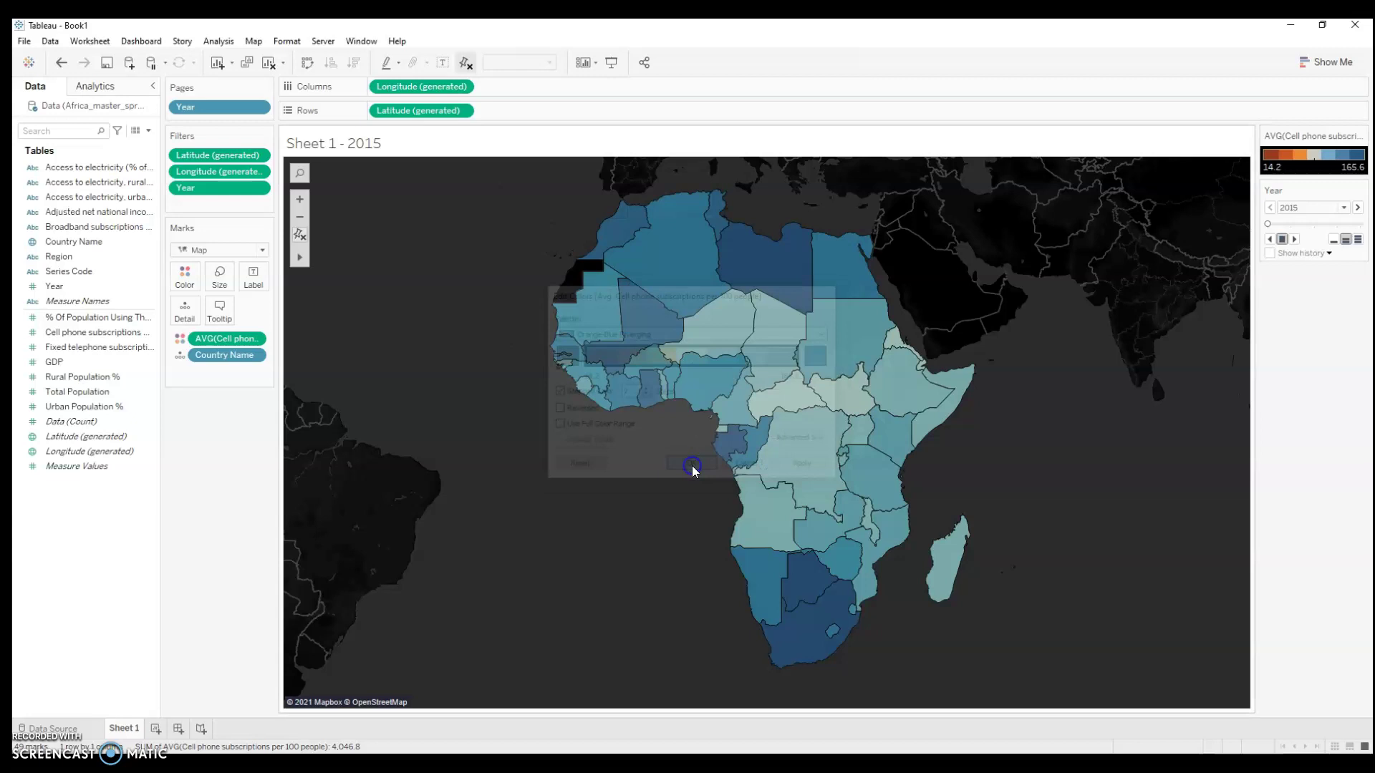
scroll(691, 465, up, 2)
scroll(830, 470, down, 5)
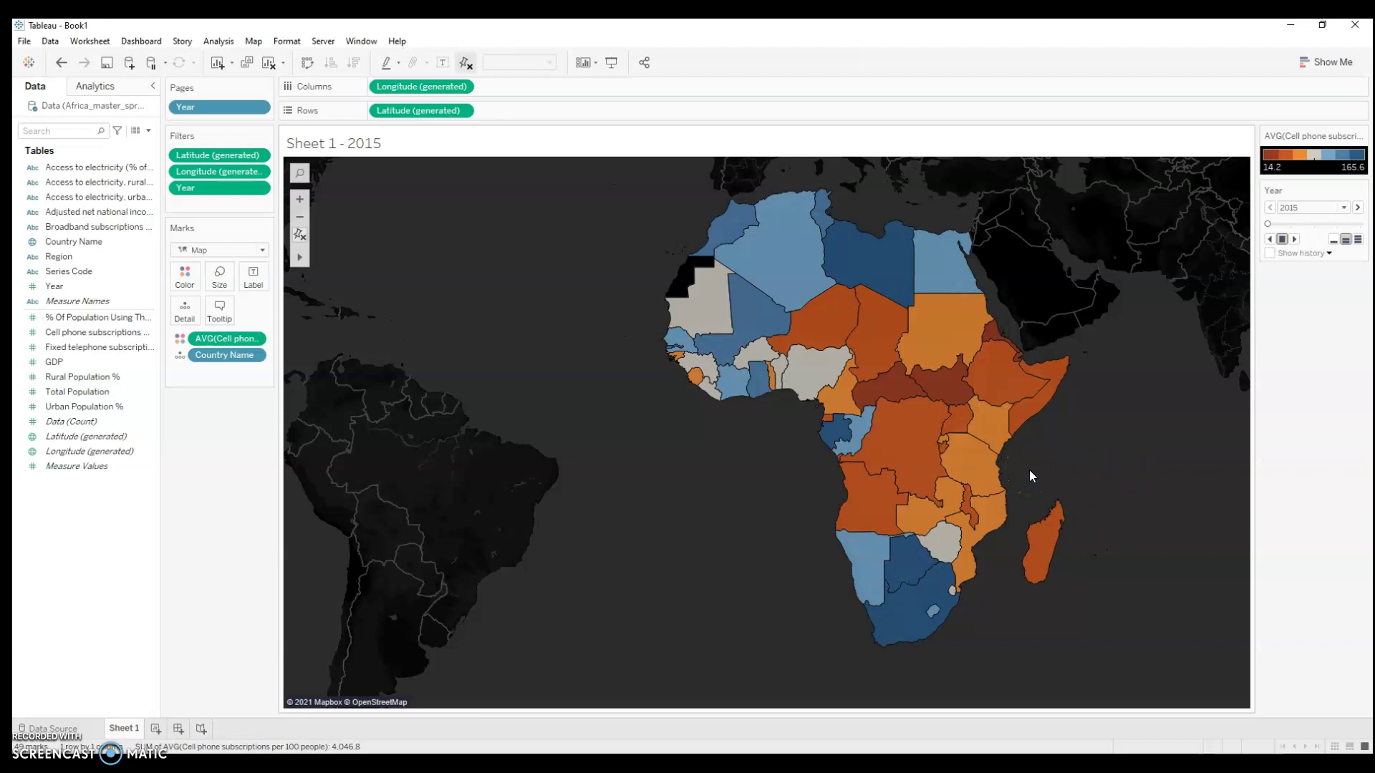
mouse_move(938, 390)
mouse_move(900, 570)
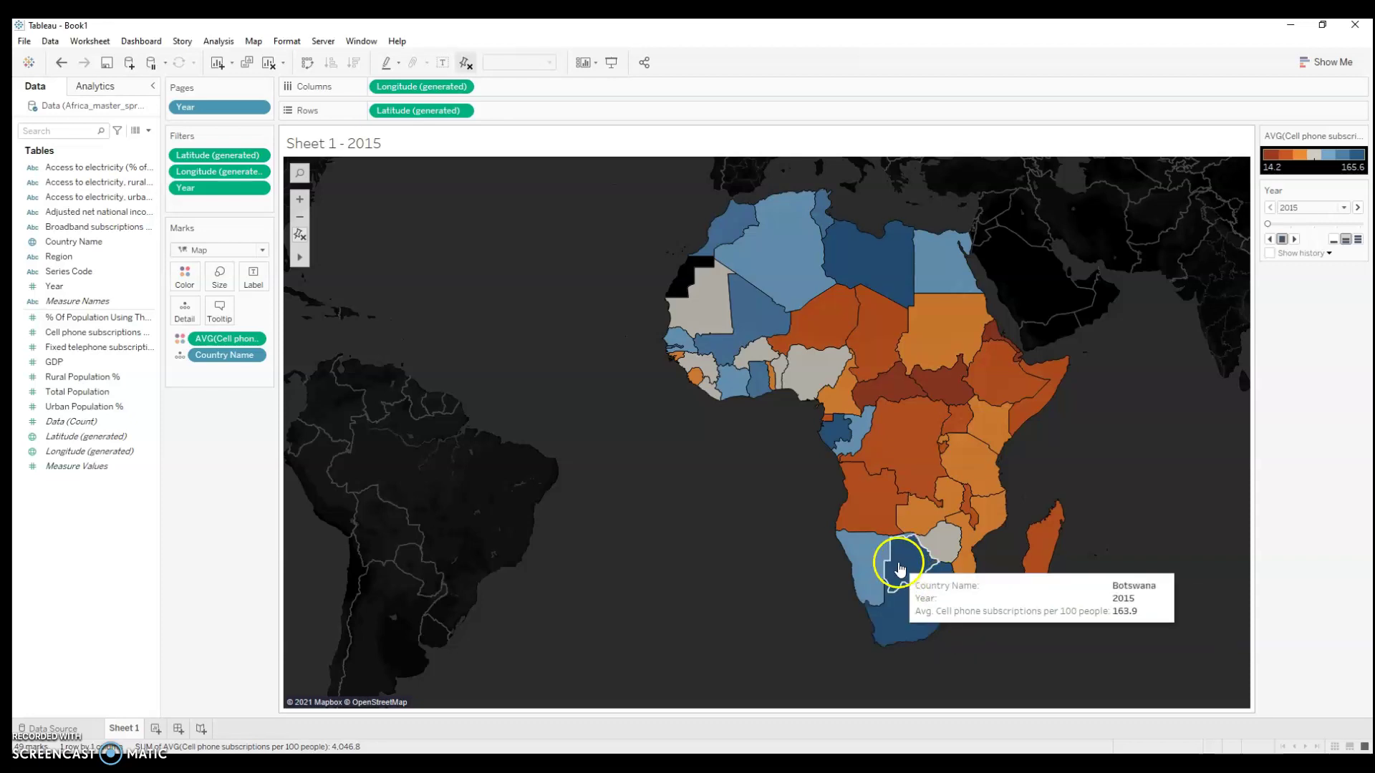
mouse_move(820, 424)
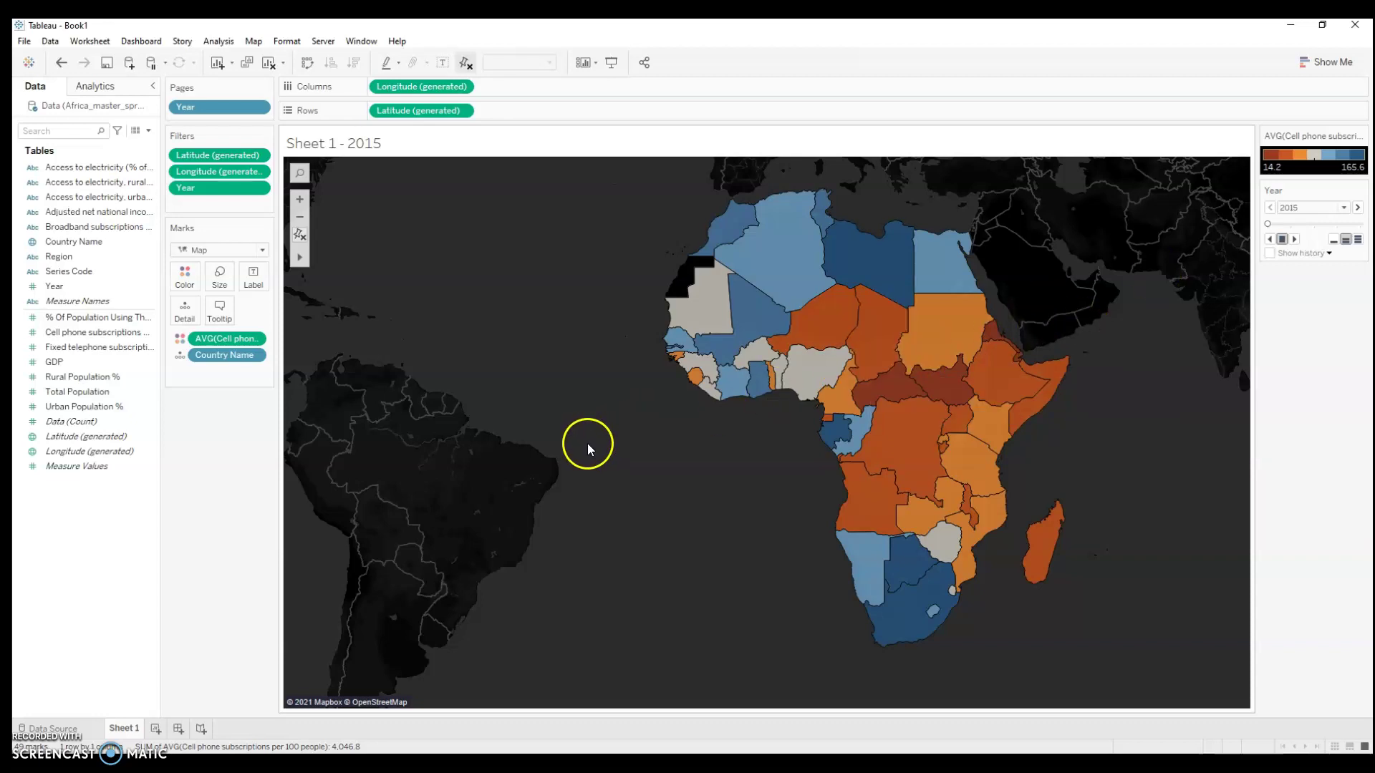
Color the map by Region and assign the dark green of the Traffic Light palette to the West region.
drag(69, 256, 180, 278)
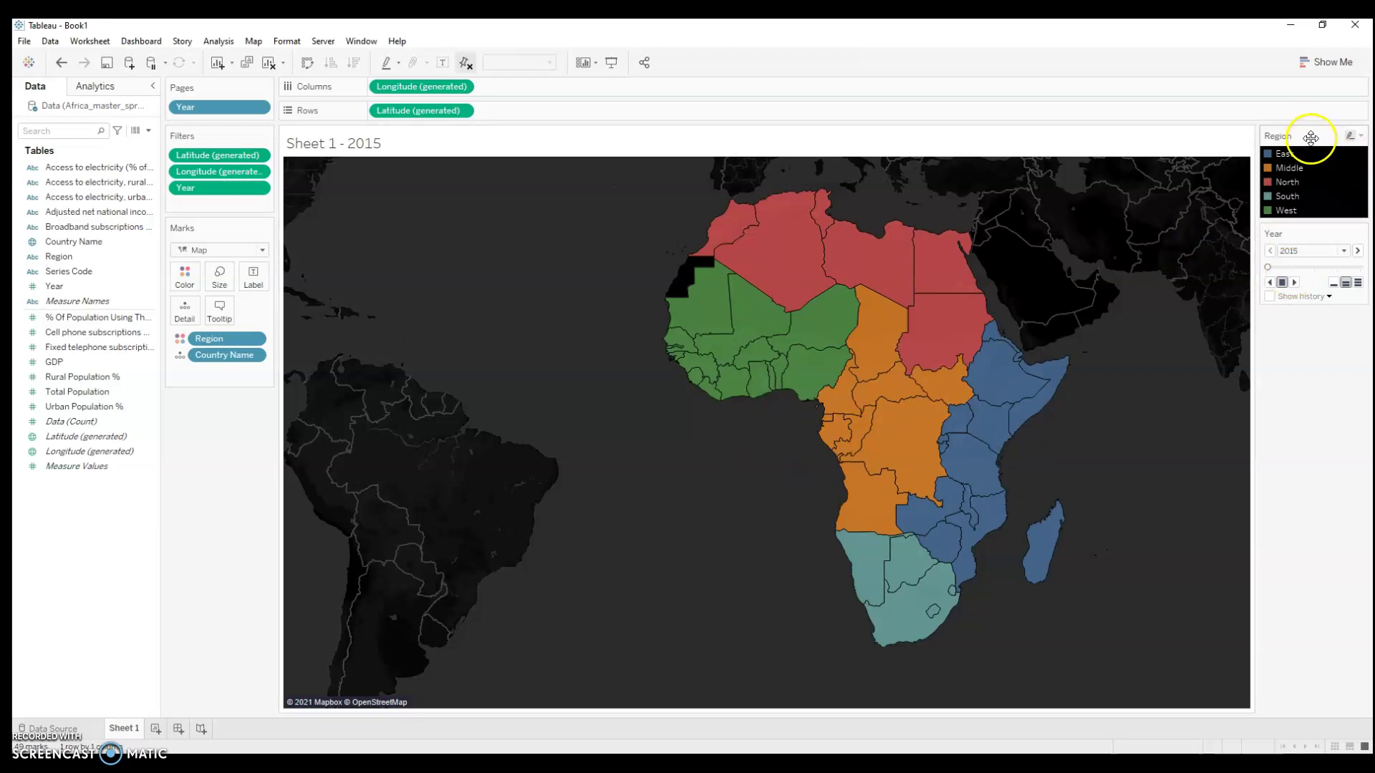
click(1359, 136)
click(1310, 146)
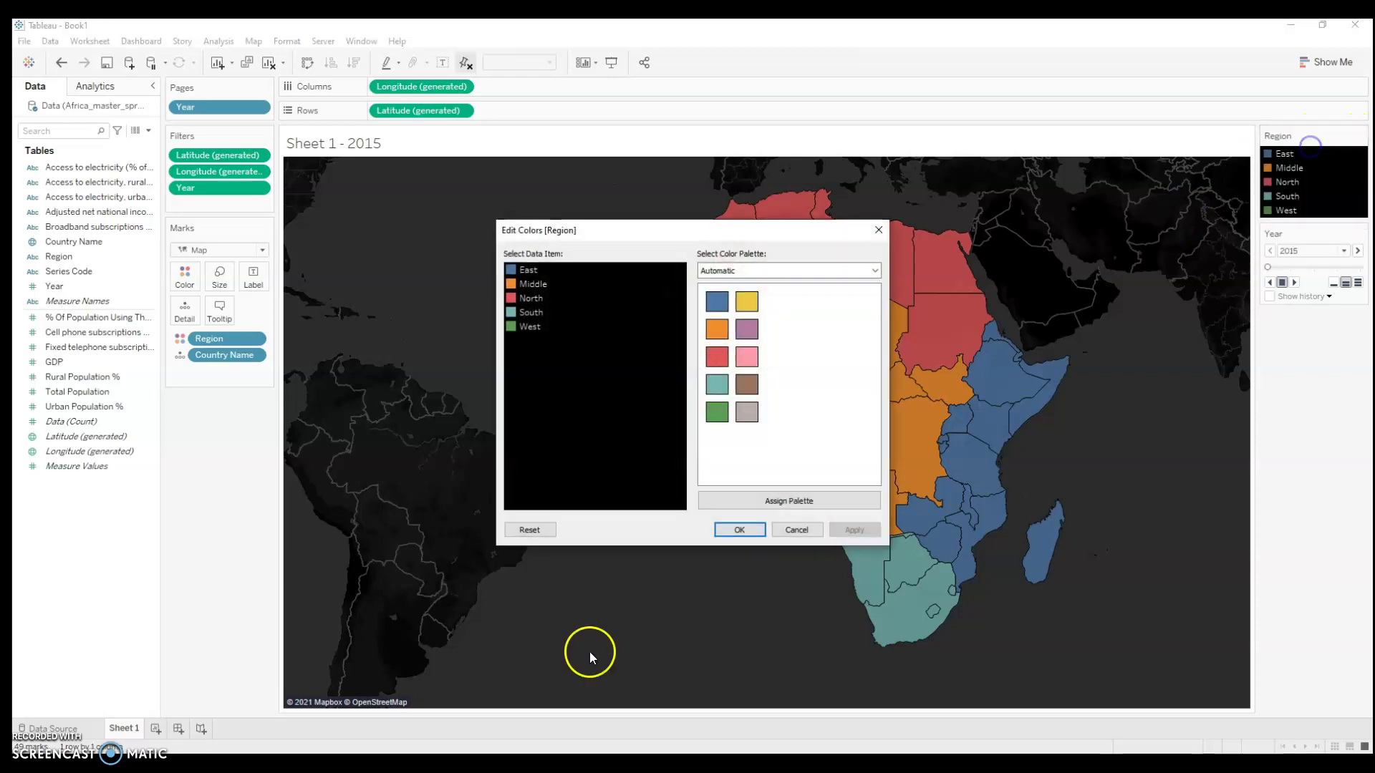
click(847, 272)
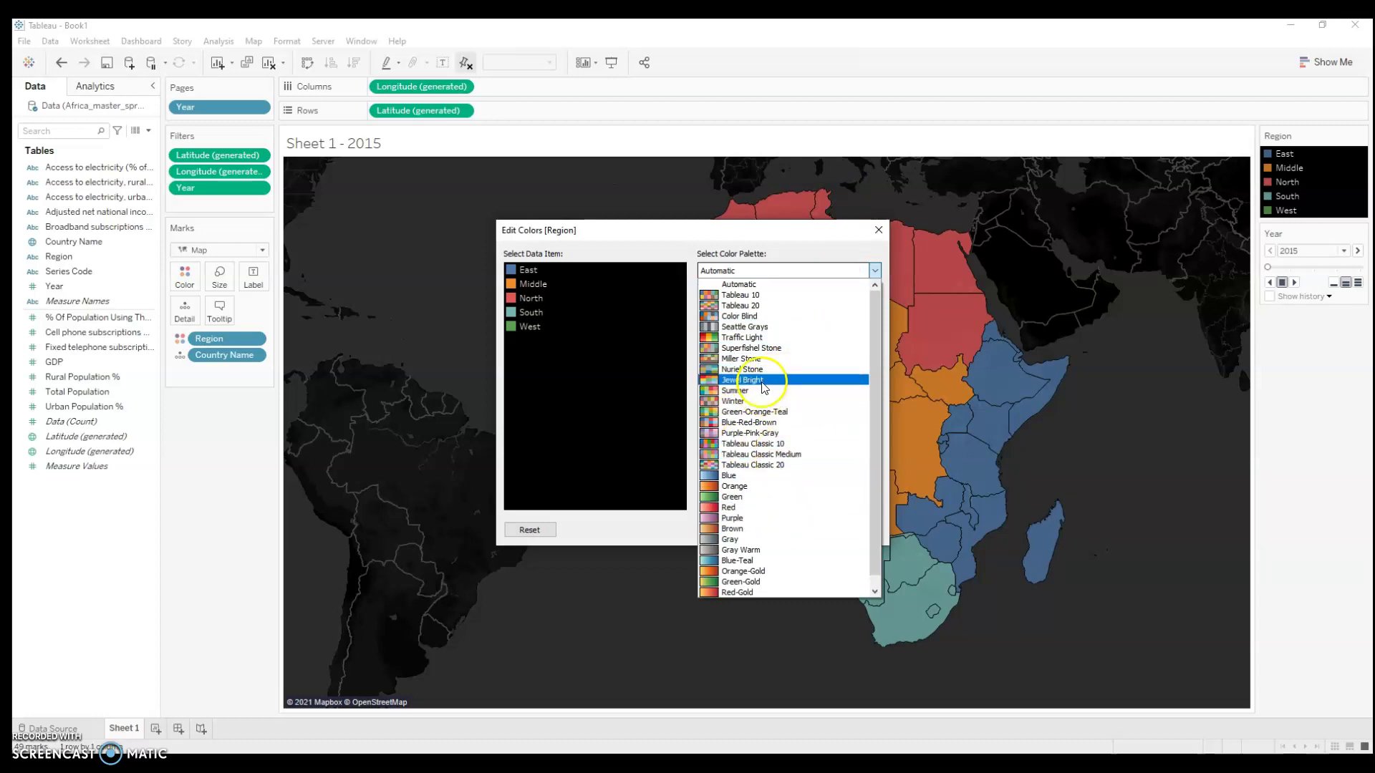
click(745, 338)
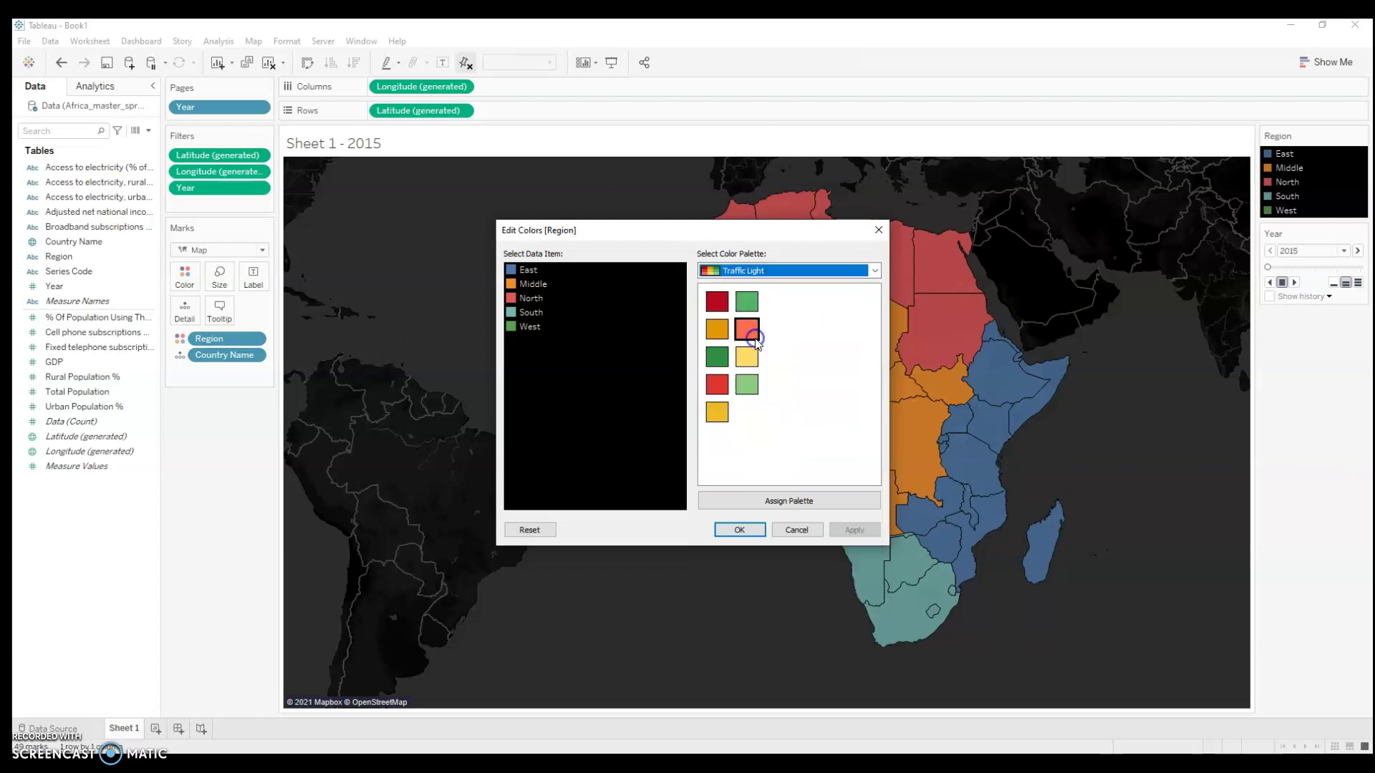
click(519, 328)
click(714, 360)
click(738, 530)
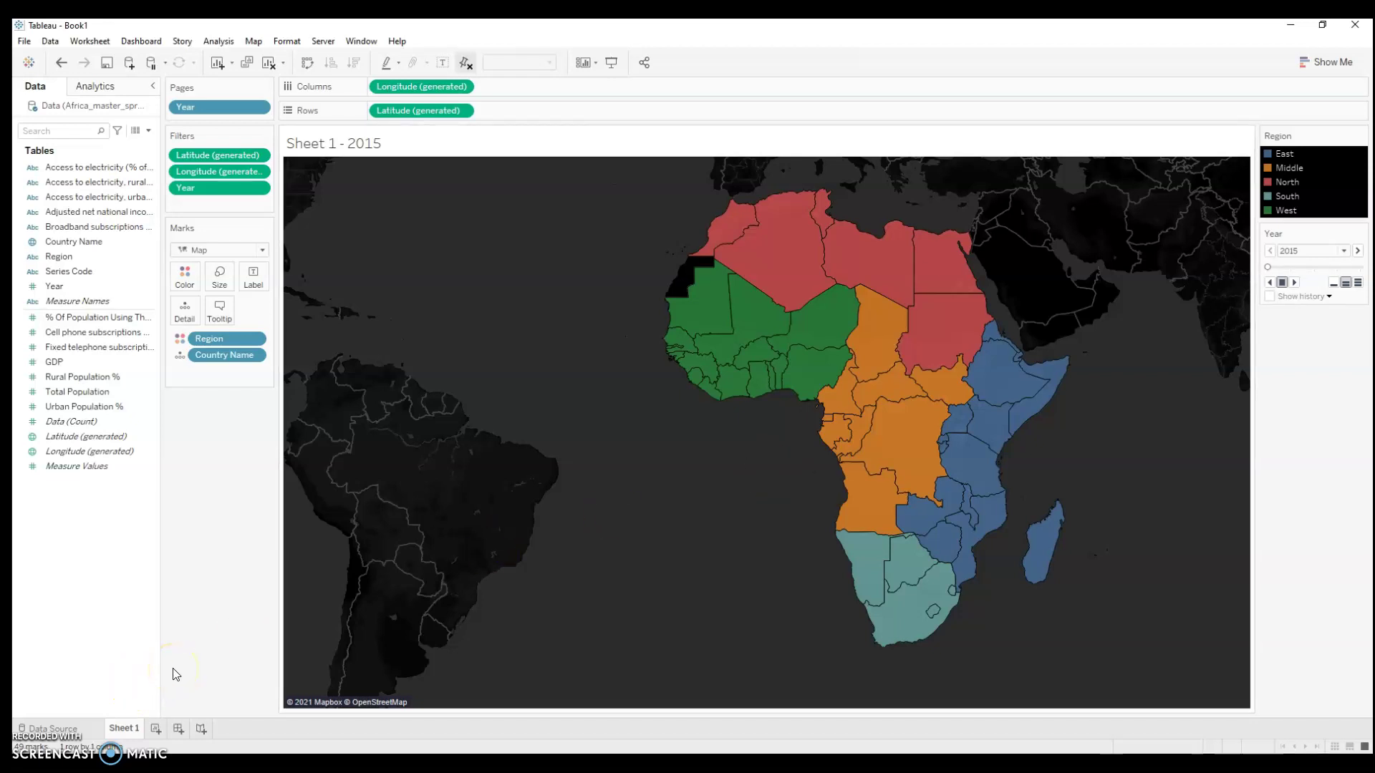
Color the map by cell phone subscriptions per 100 people instead of Region, using stepped color with 7 steps.
drag(147, 332, 184, 286)
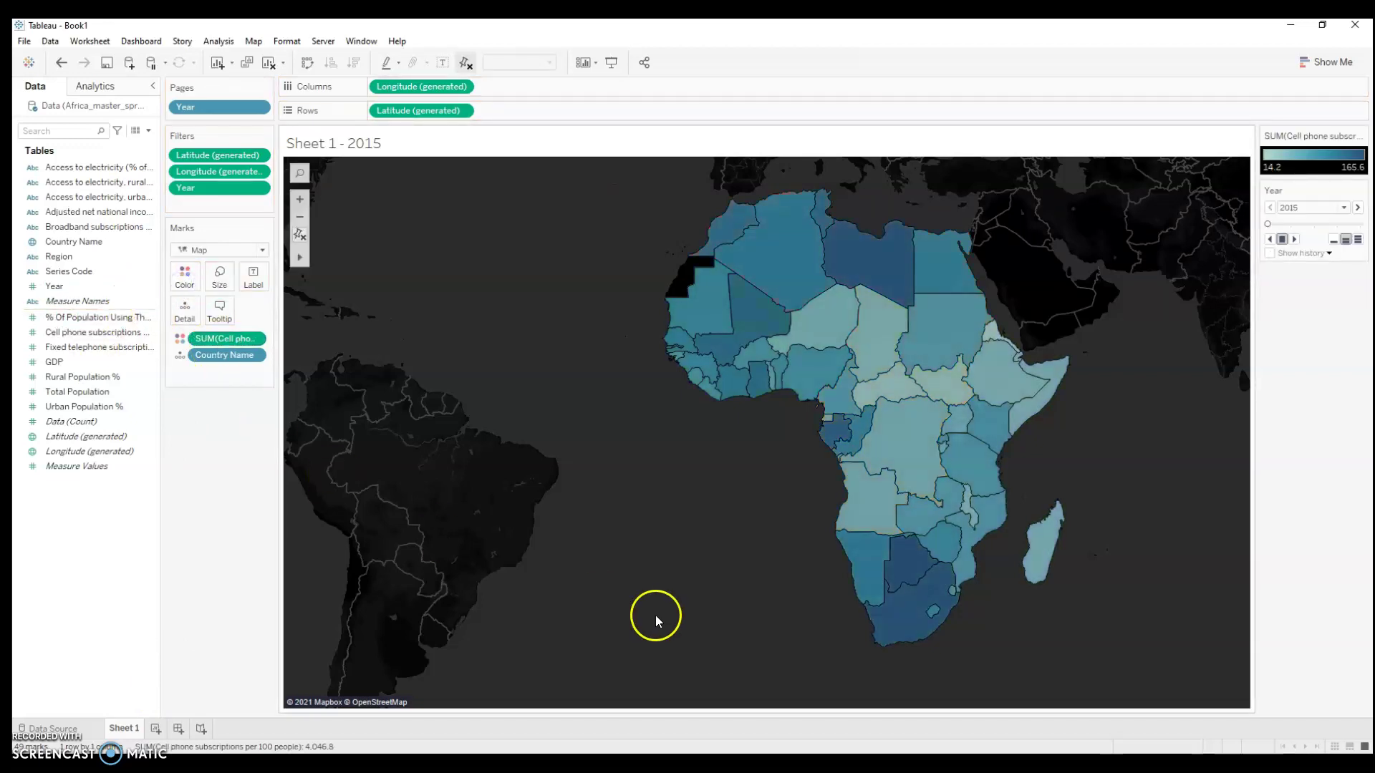
click(1359, 135)
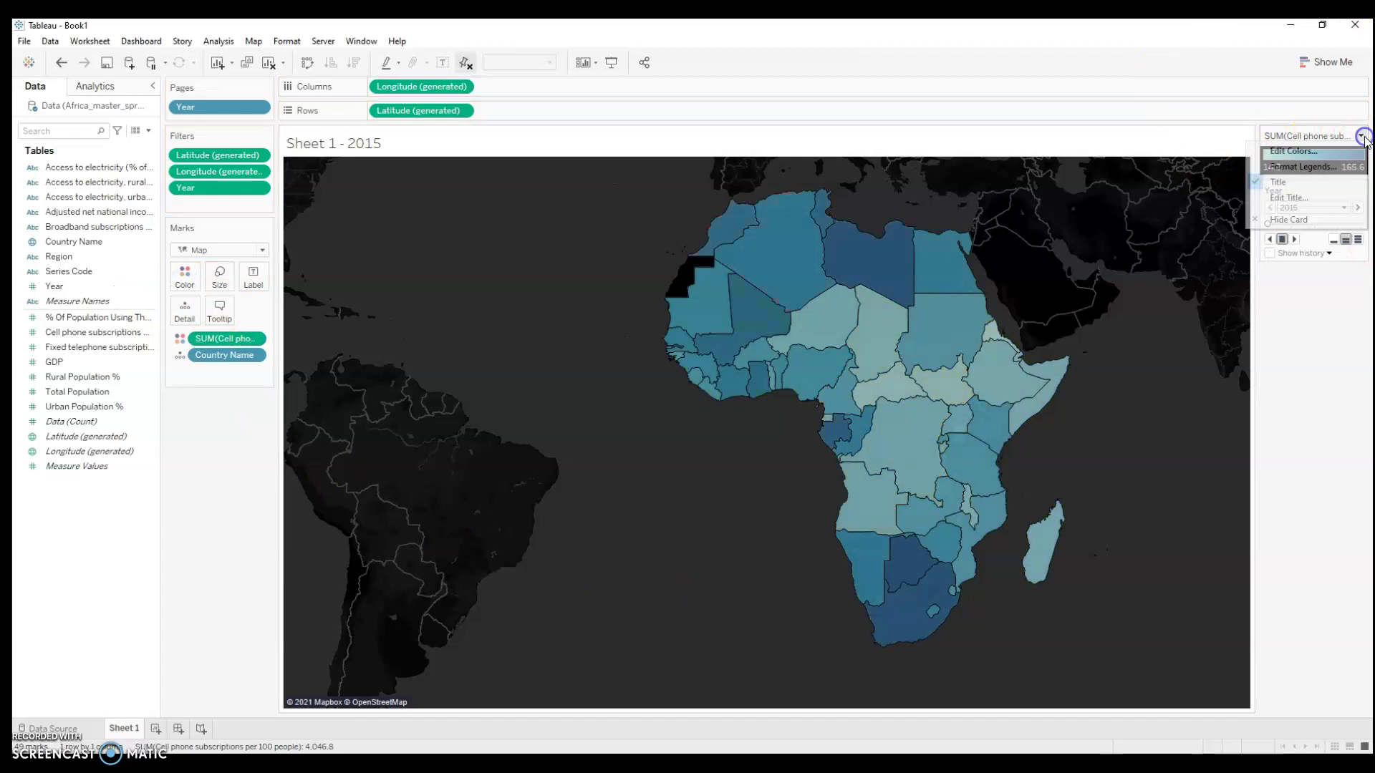
click(1289, 151)
click(556, 392)
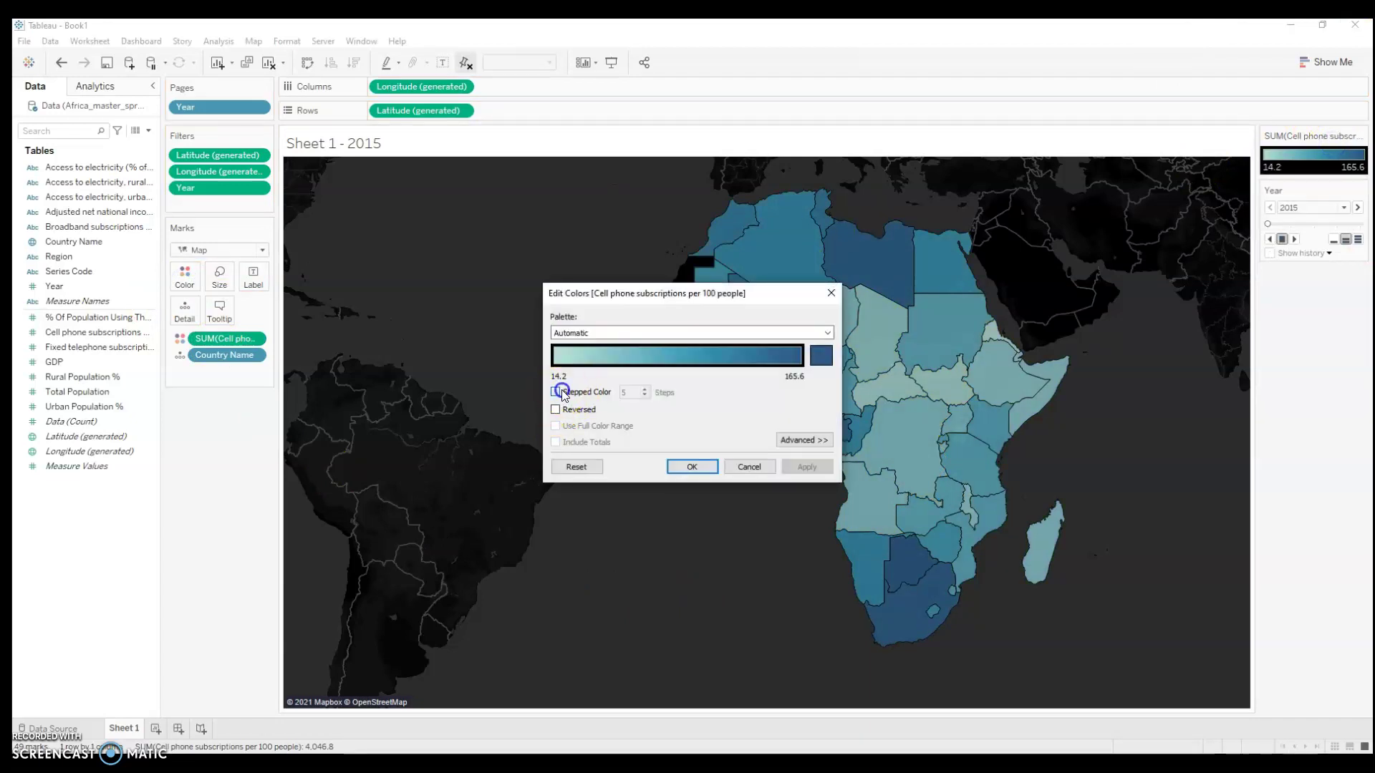
click(645, 389)
click(645, 389)
click(644, 388)
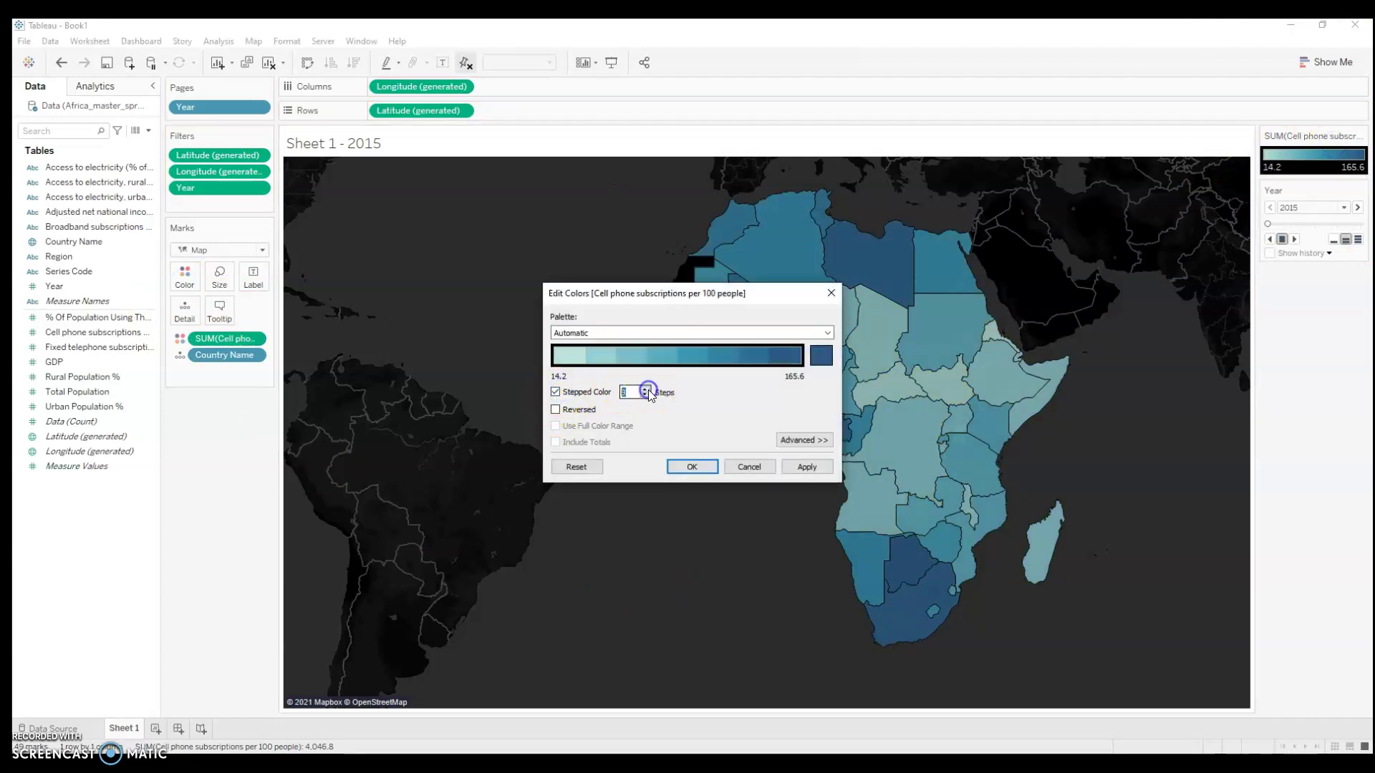
click(646, 392)
click(677, 468)
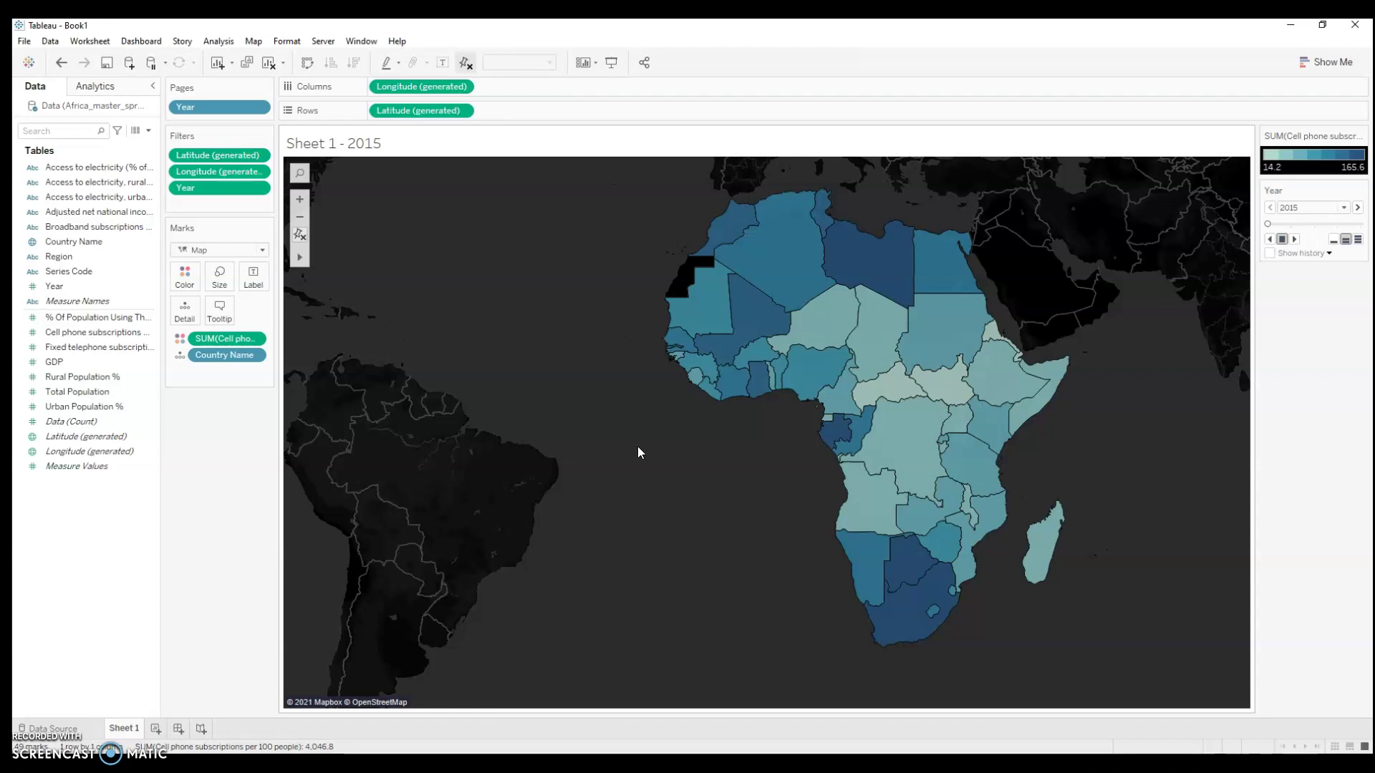
Create a second copy of the map by adding another Latitude (generated) field to Rows.
click(86, 438)
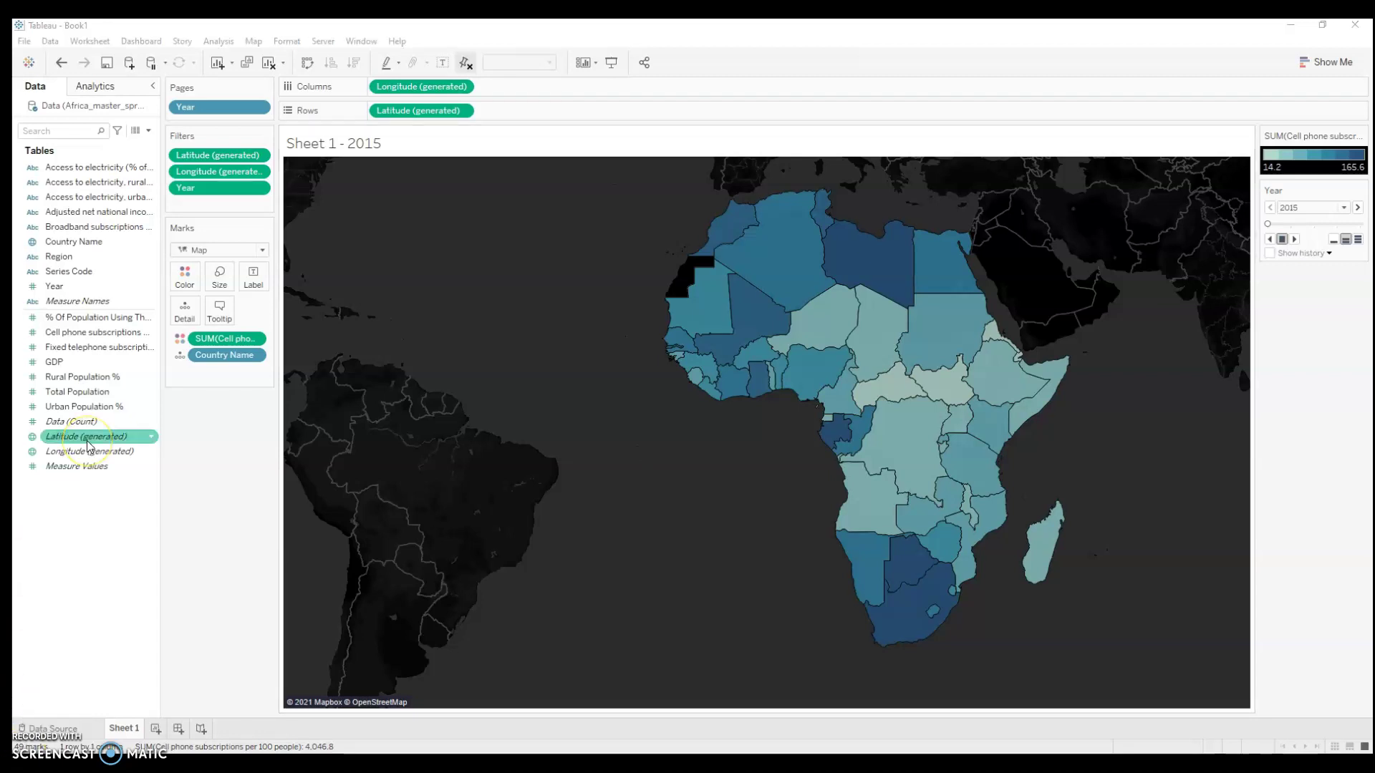
drag(89, 446, 537, 120)
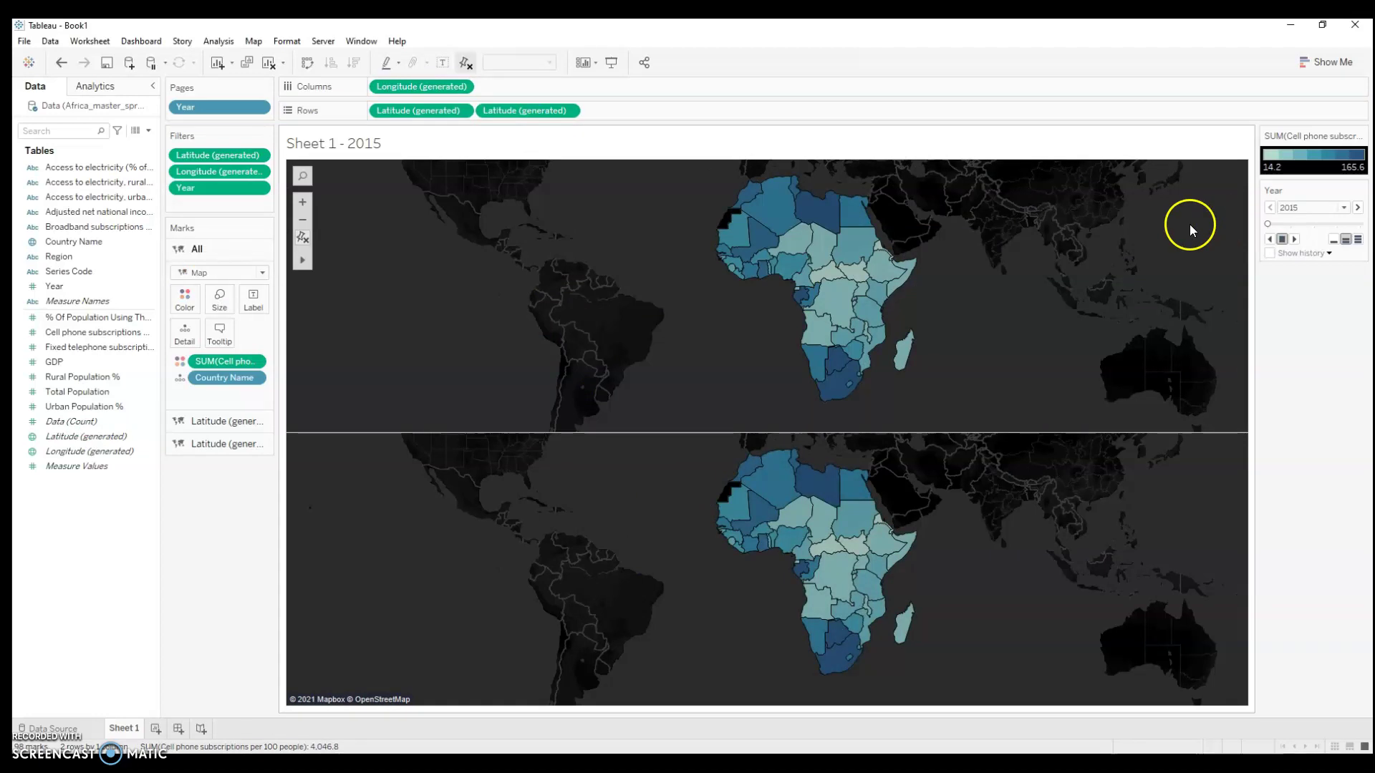
Remove the cell phone subscriptions color from the second map and change its mark type to Pie.
click(217, 443)
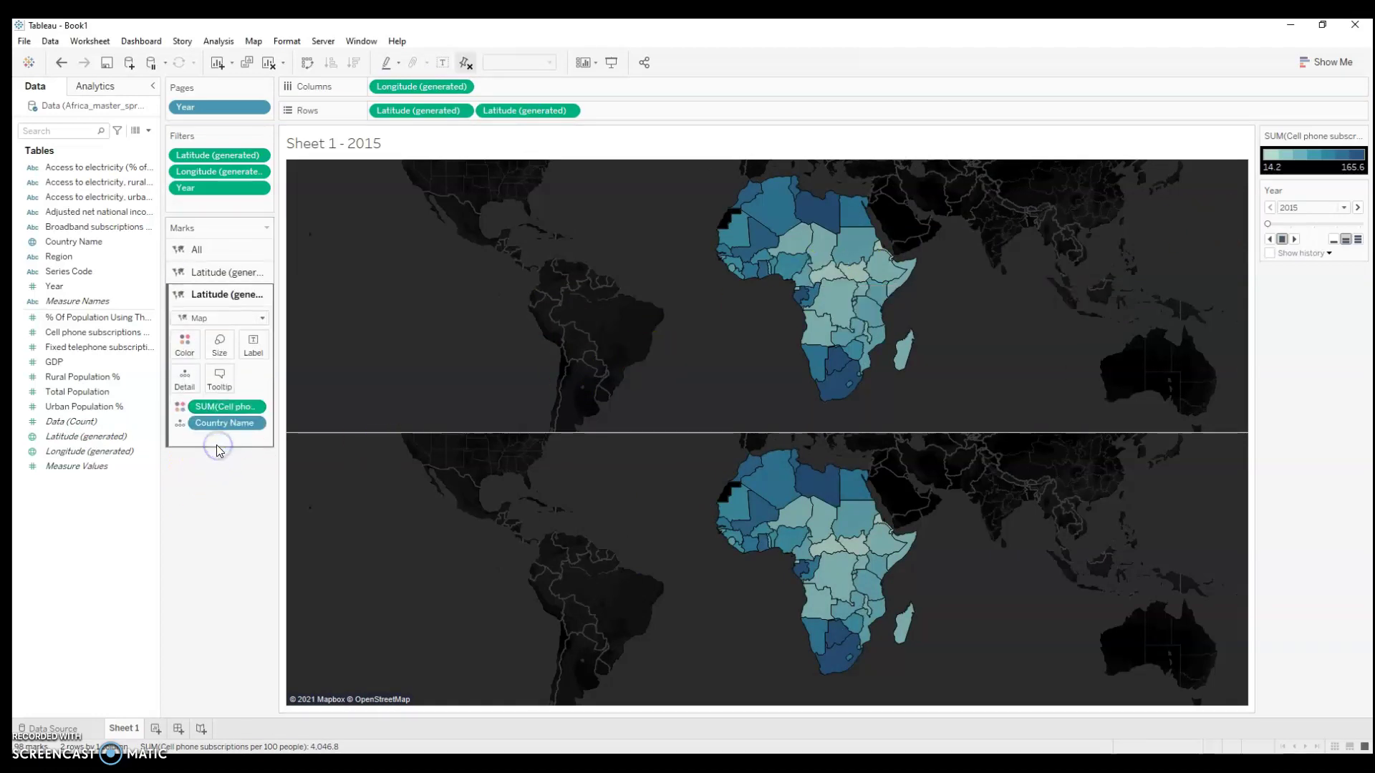
right_click(222, 409)
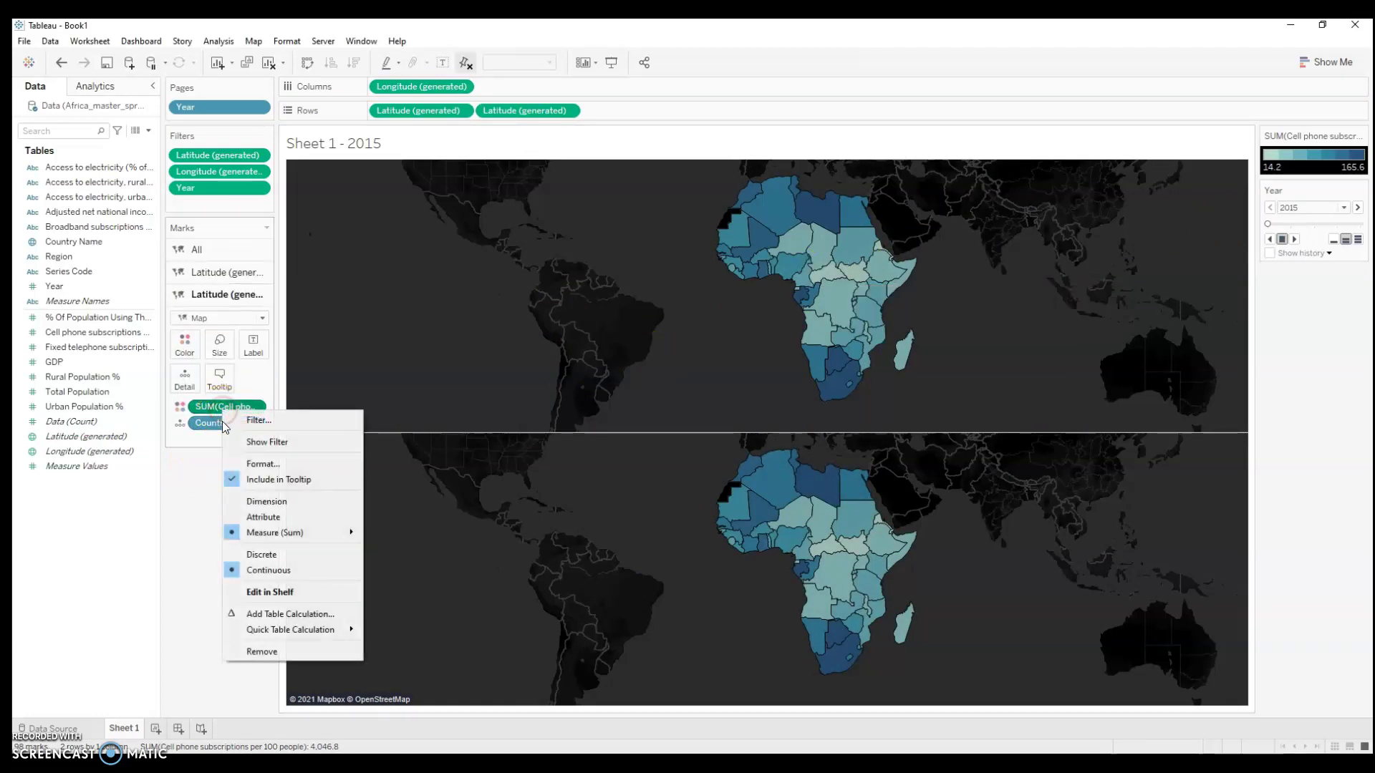
click(255, 652)
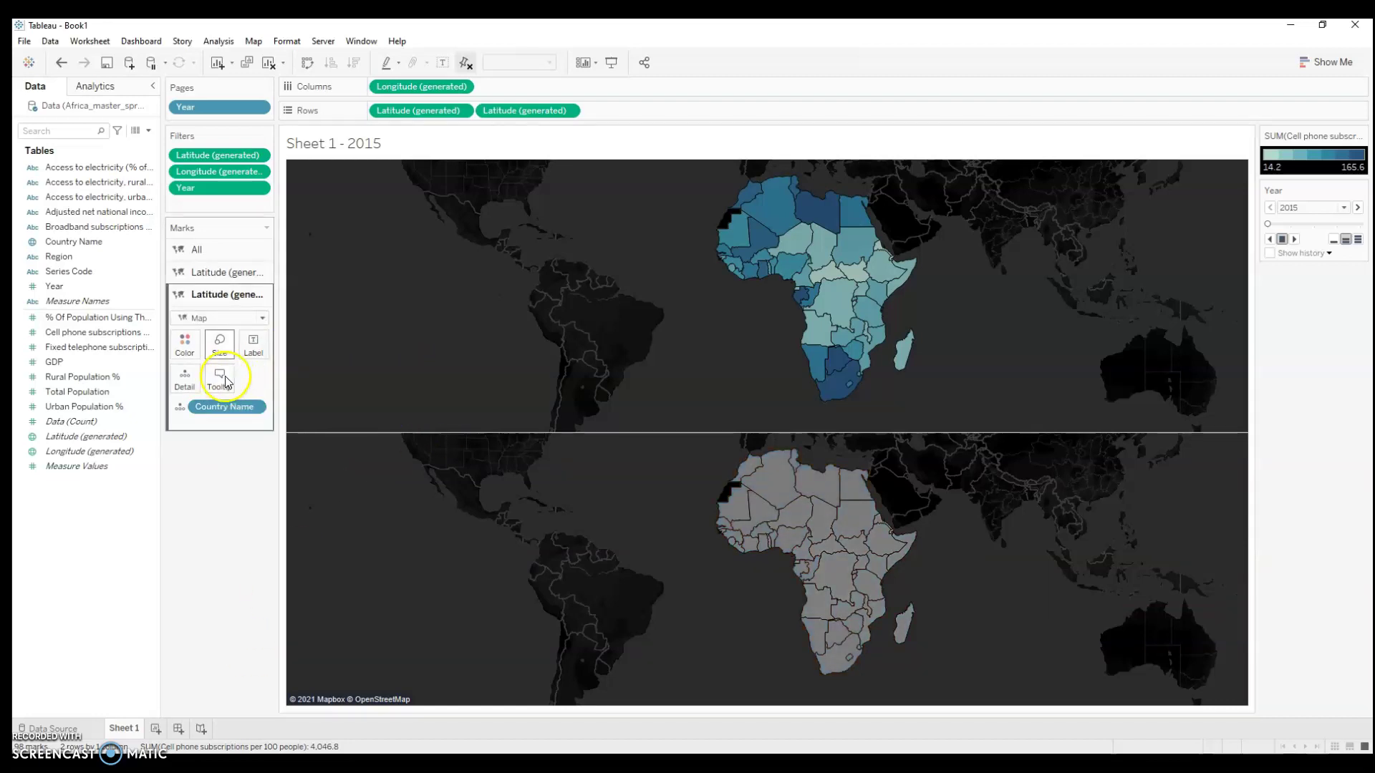
click(258, 318)
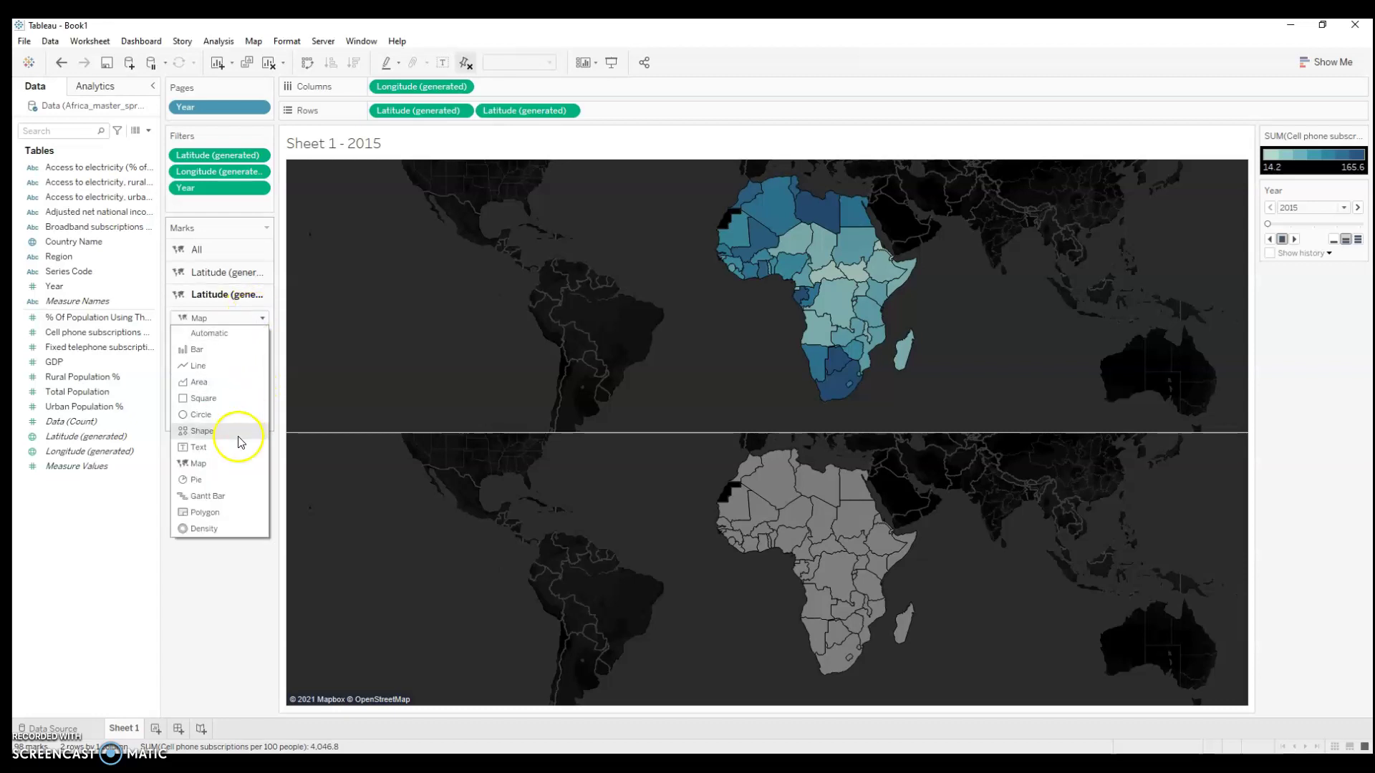
click(214, 479)
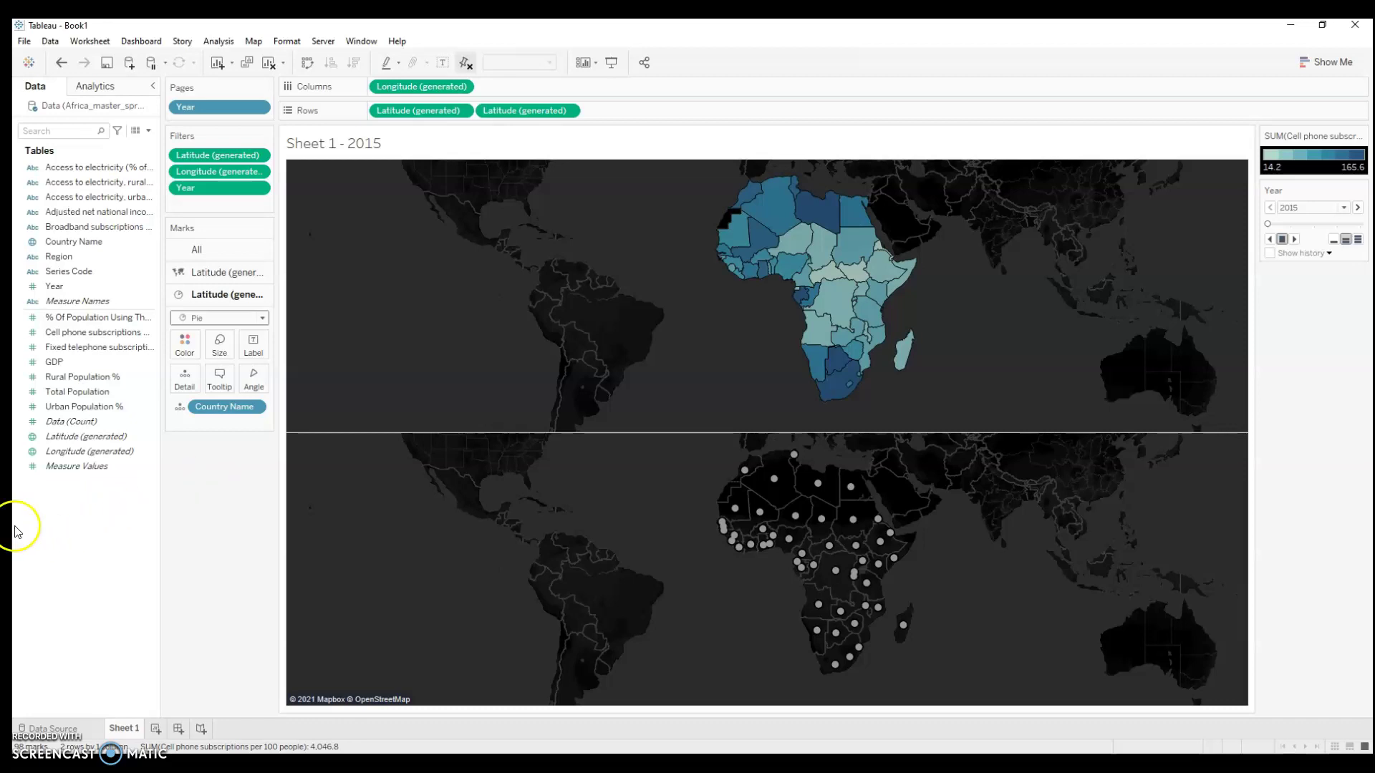
Filter Measure Names to keep only Rural Population % and Urban Population %.
click(84, 467)
click(90, 423)
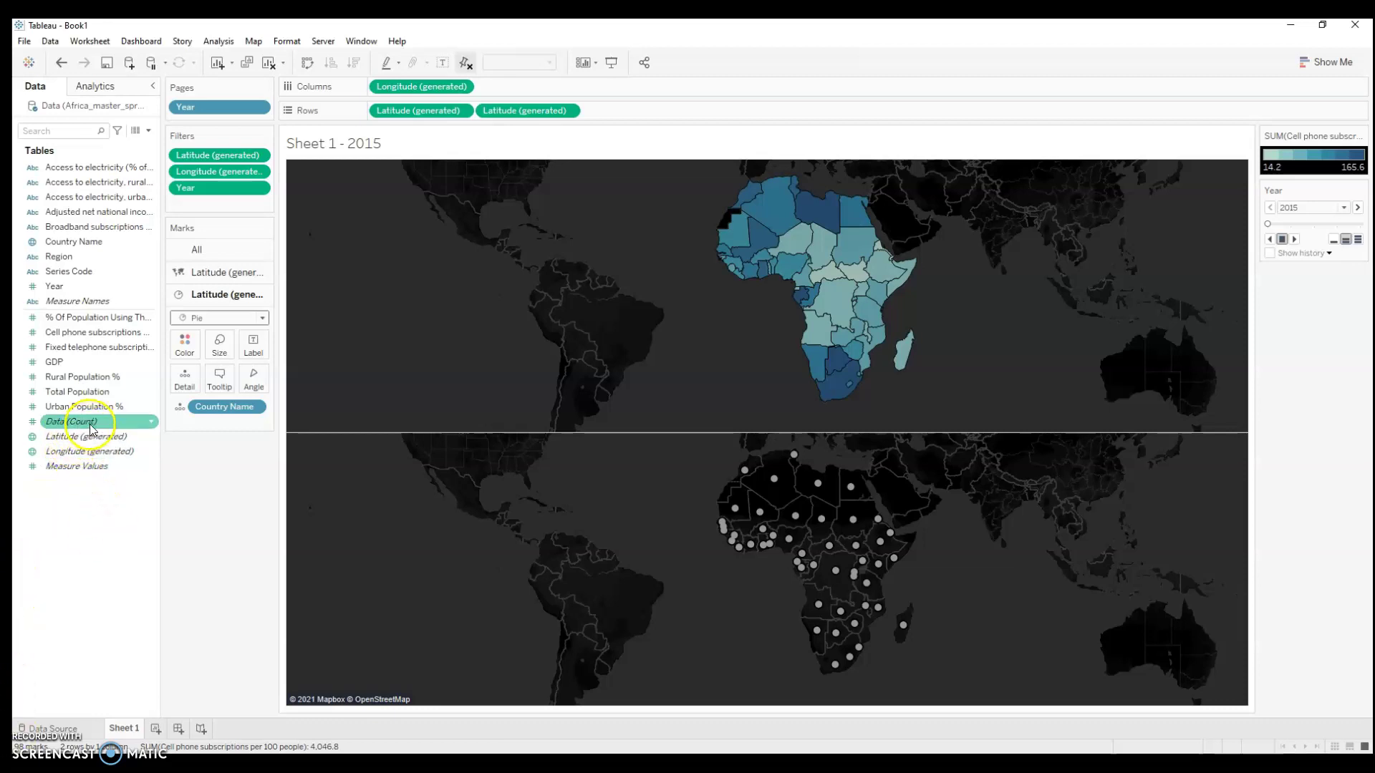
drag(77, 301, 215, 208)
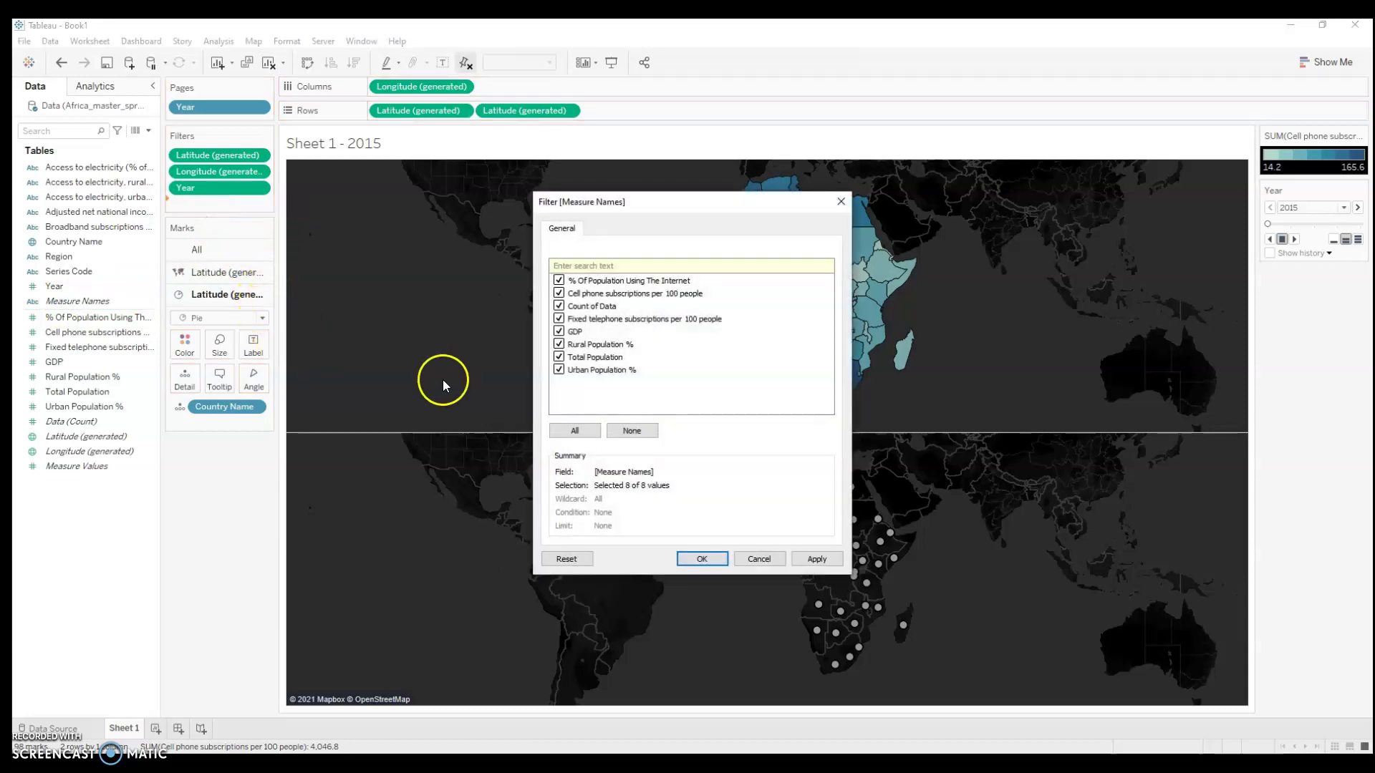
click(558, 357)
click(558, 332)
click(559, 319)
click(558, 306)
click(560, 293)
click(720, 398)
click(701, 559)
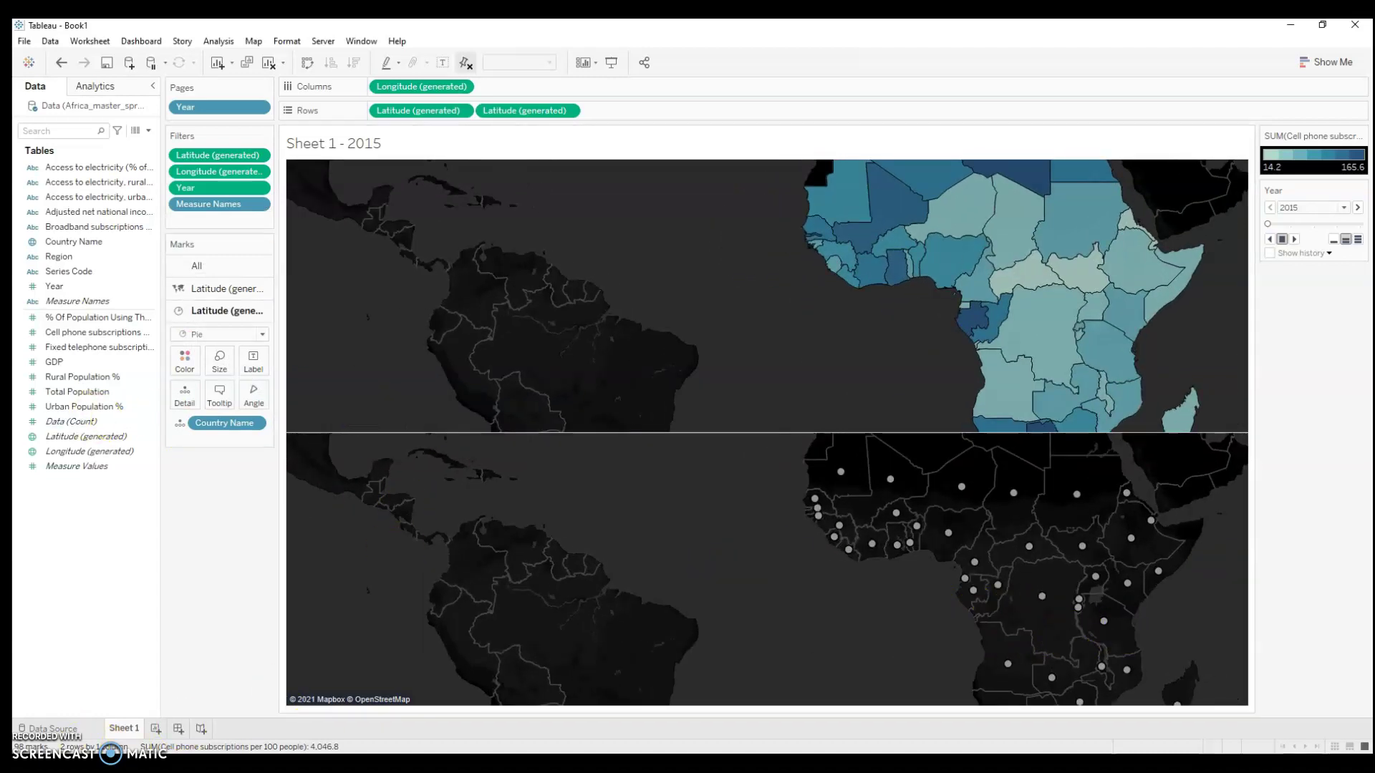
Color the second map's pies by Measure Names and use Measure Values as their slice angle.
click(57, 303)
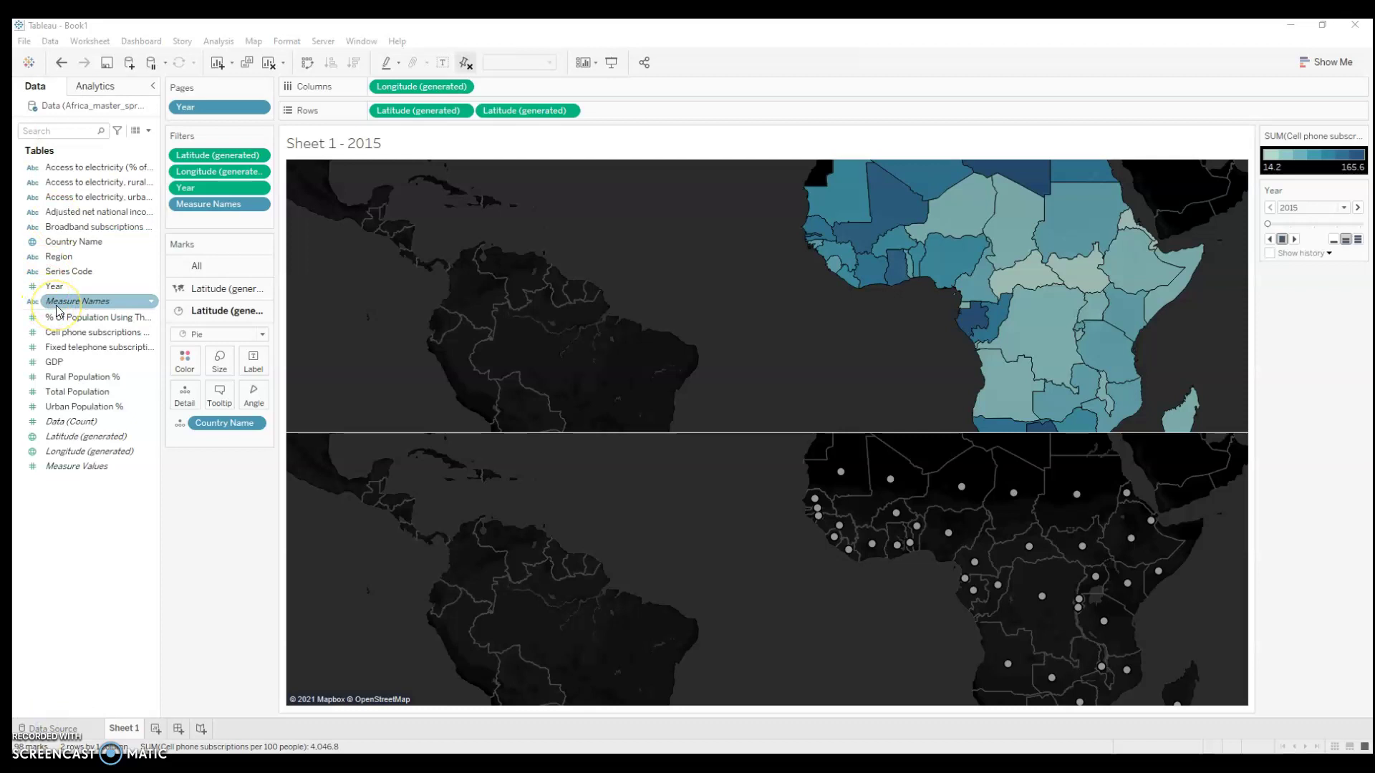
drag(57, 310, 182, 362)
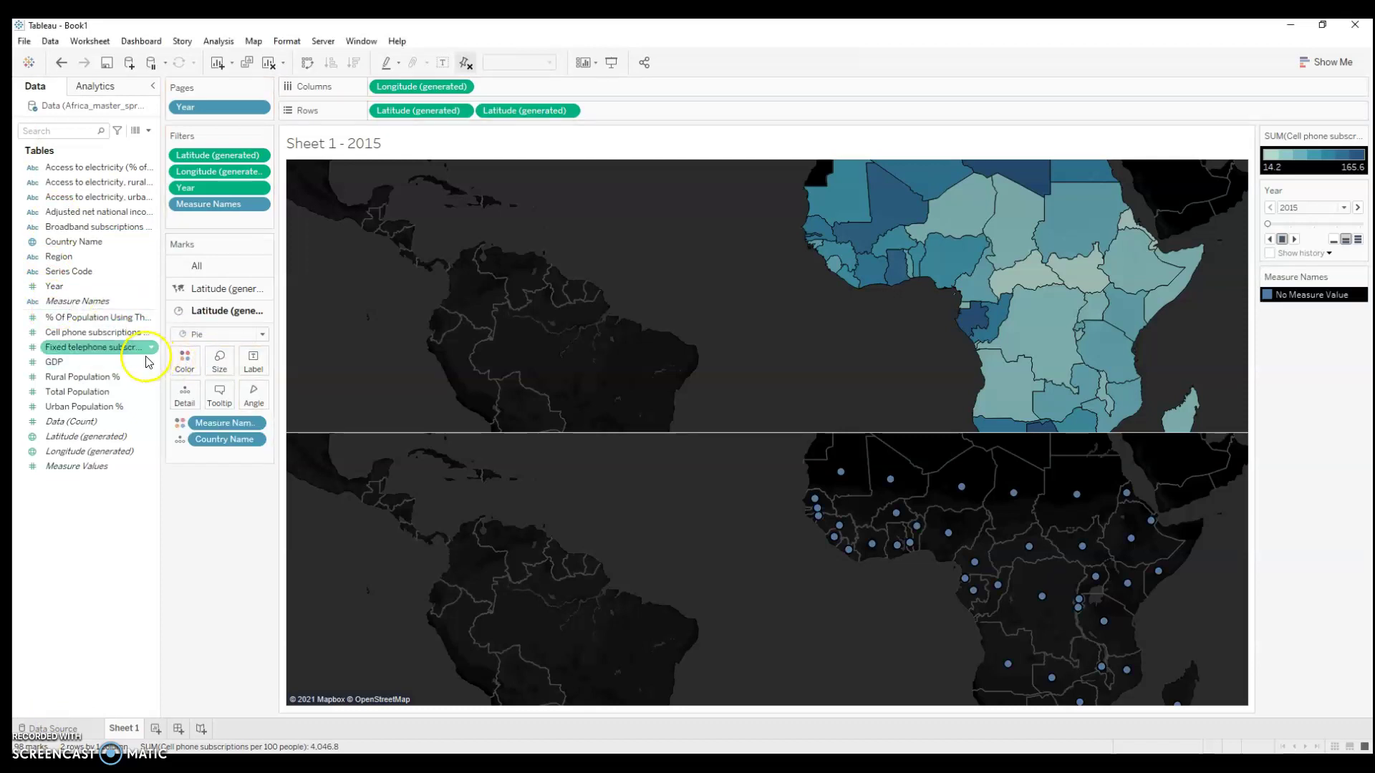
drag(81, 473, 260, 399)
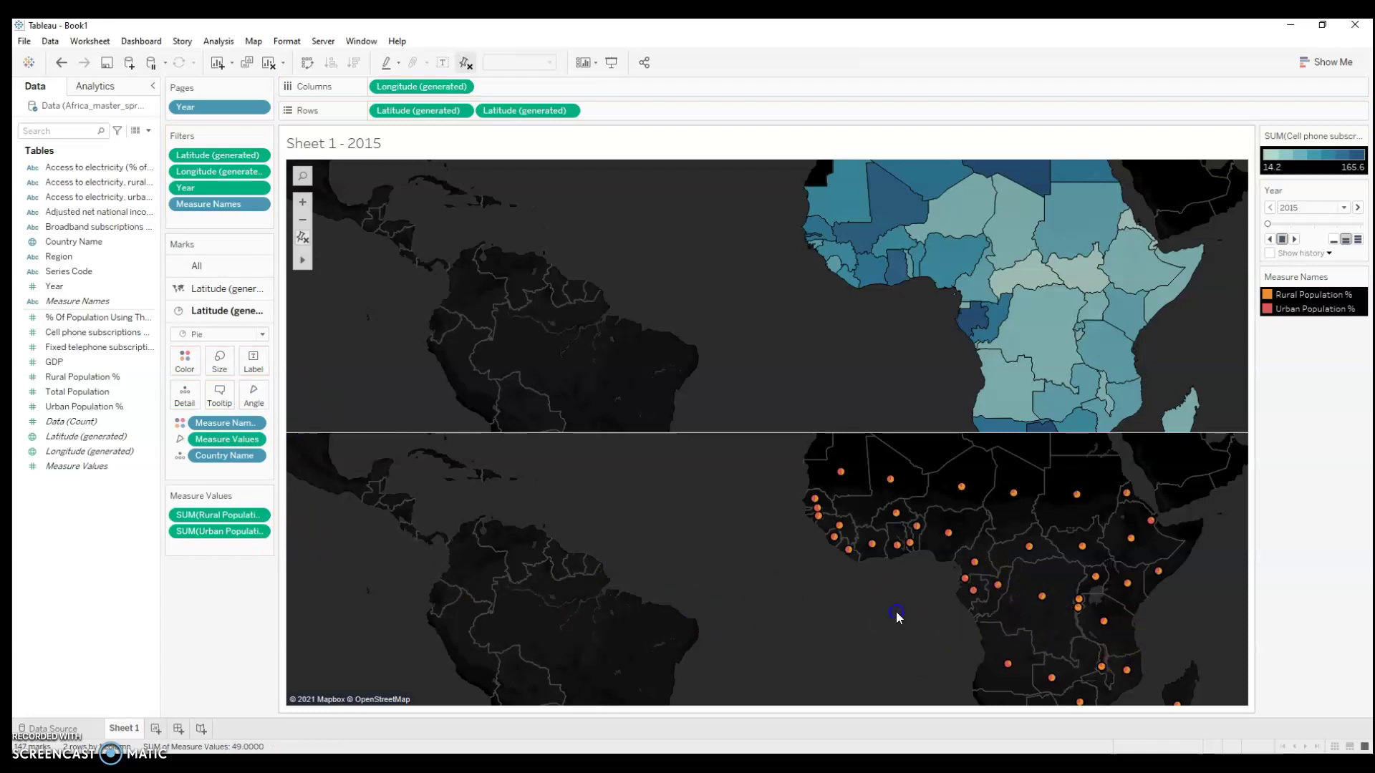
Size the pies on the second map by Total Population.
drag(898, 617, 678, 591)
click(301, 202)
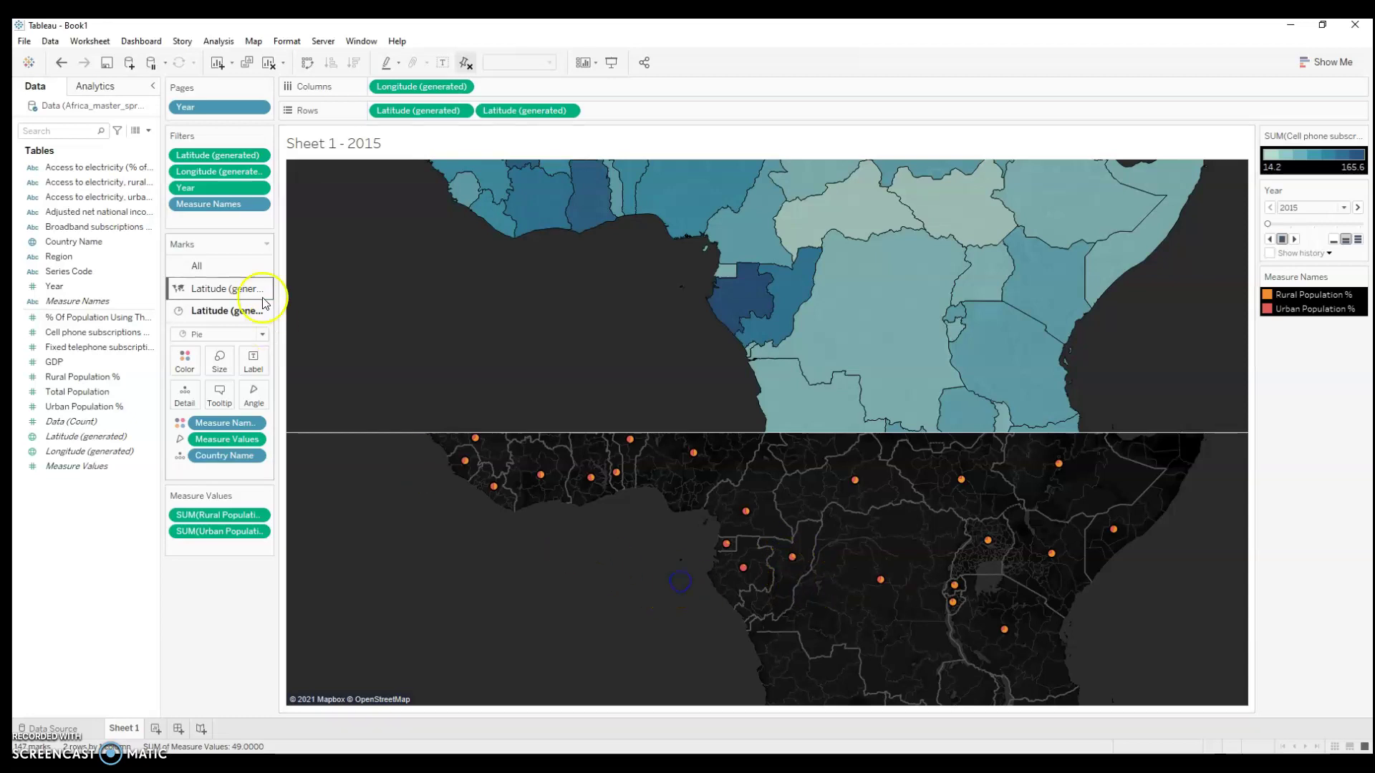
click(306, 218)
click(307, 217)
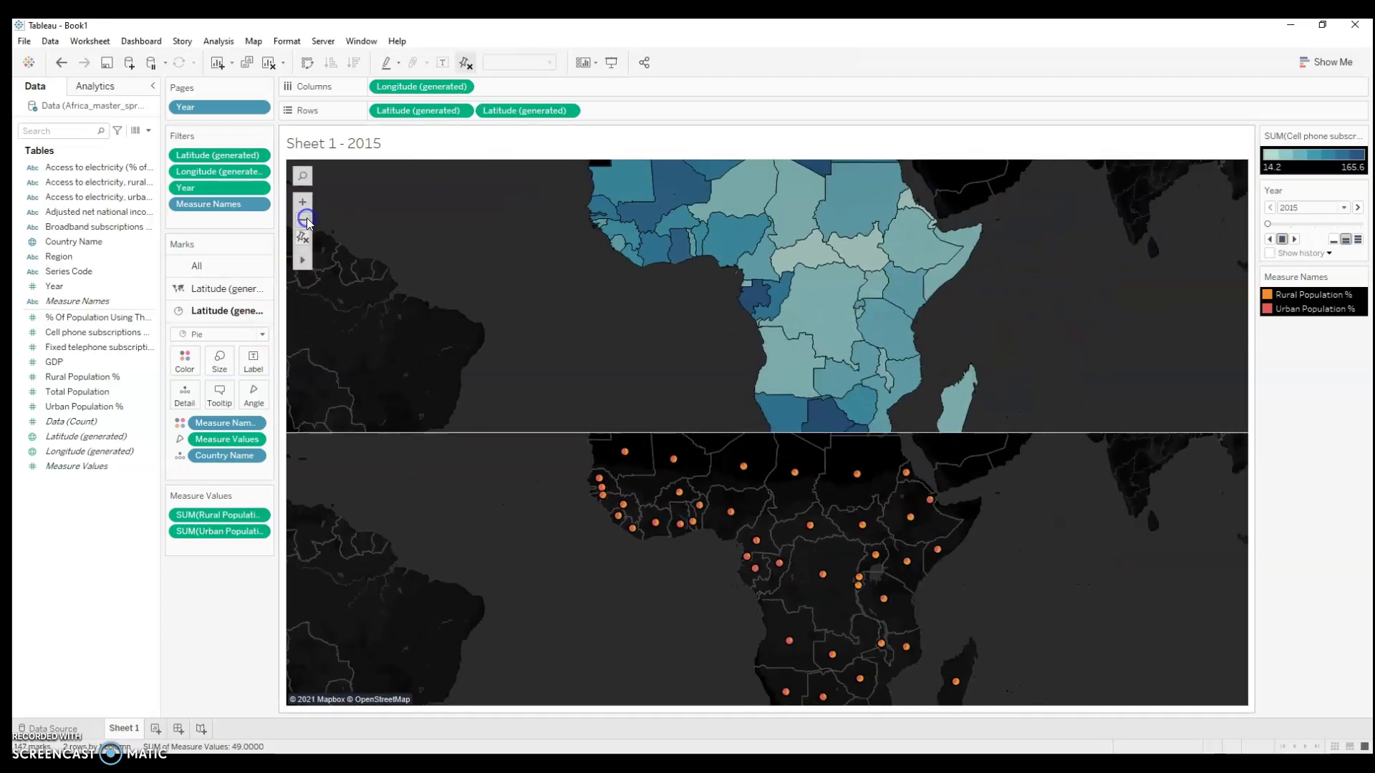
click(71, 466)
click(51, 286)
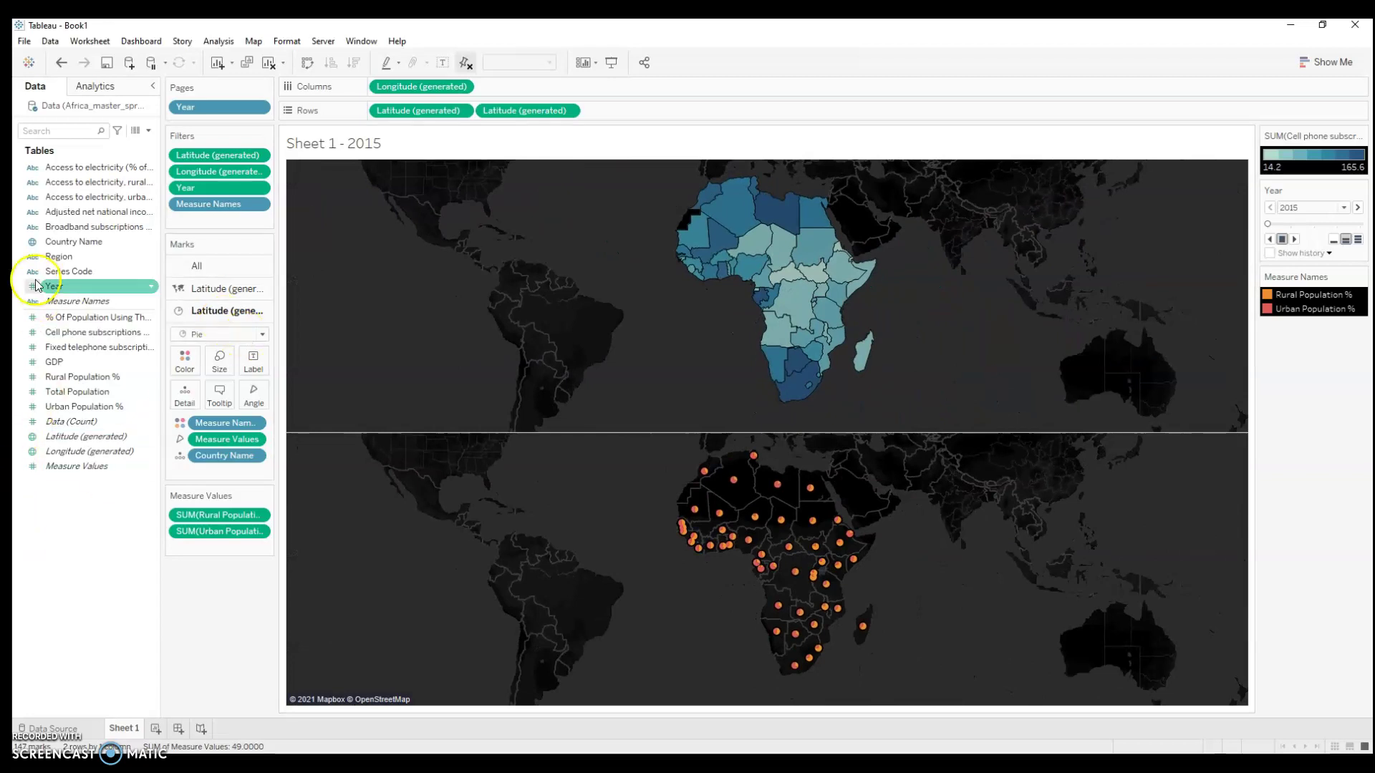
drag(77, 391, 276, 396)
click(220, 361)
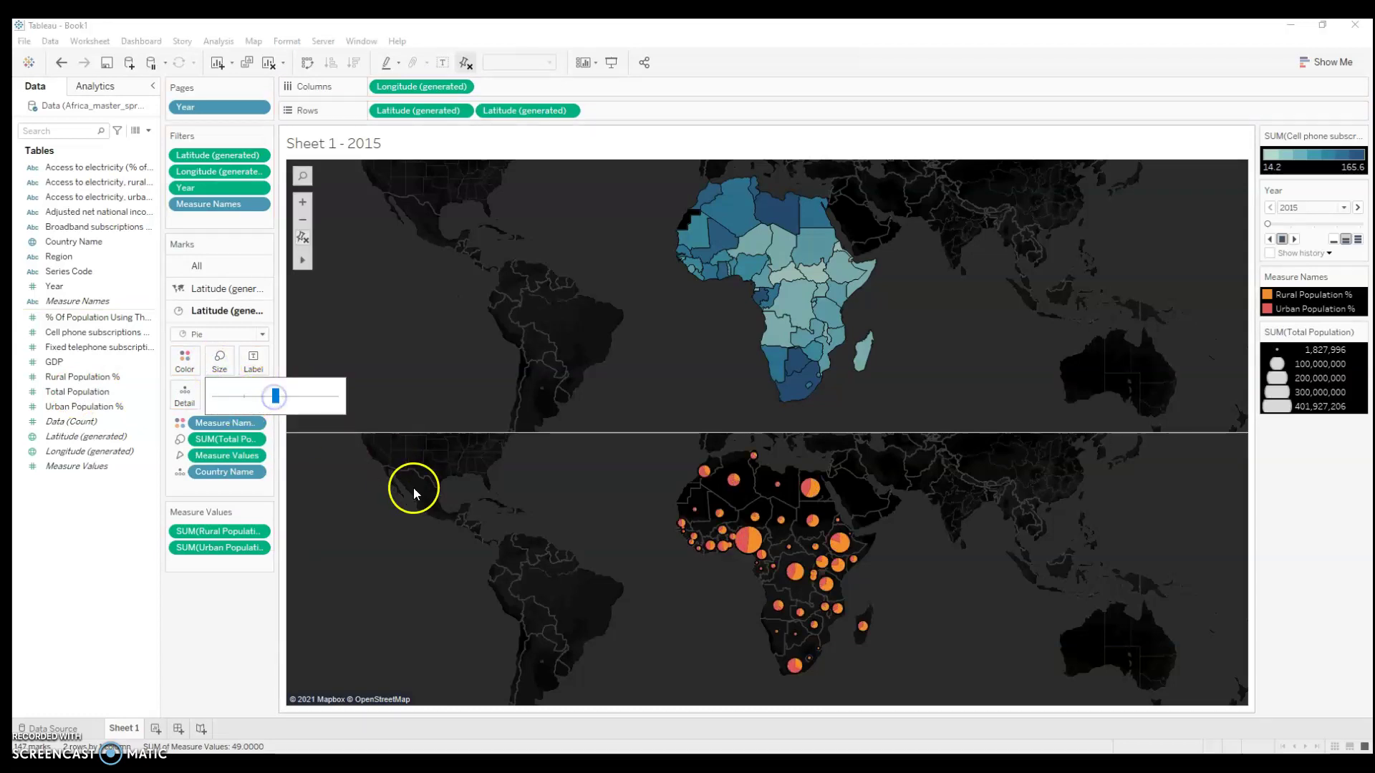
click(701, 630)
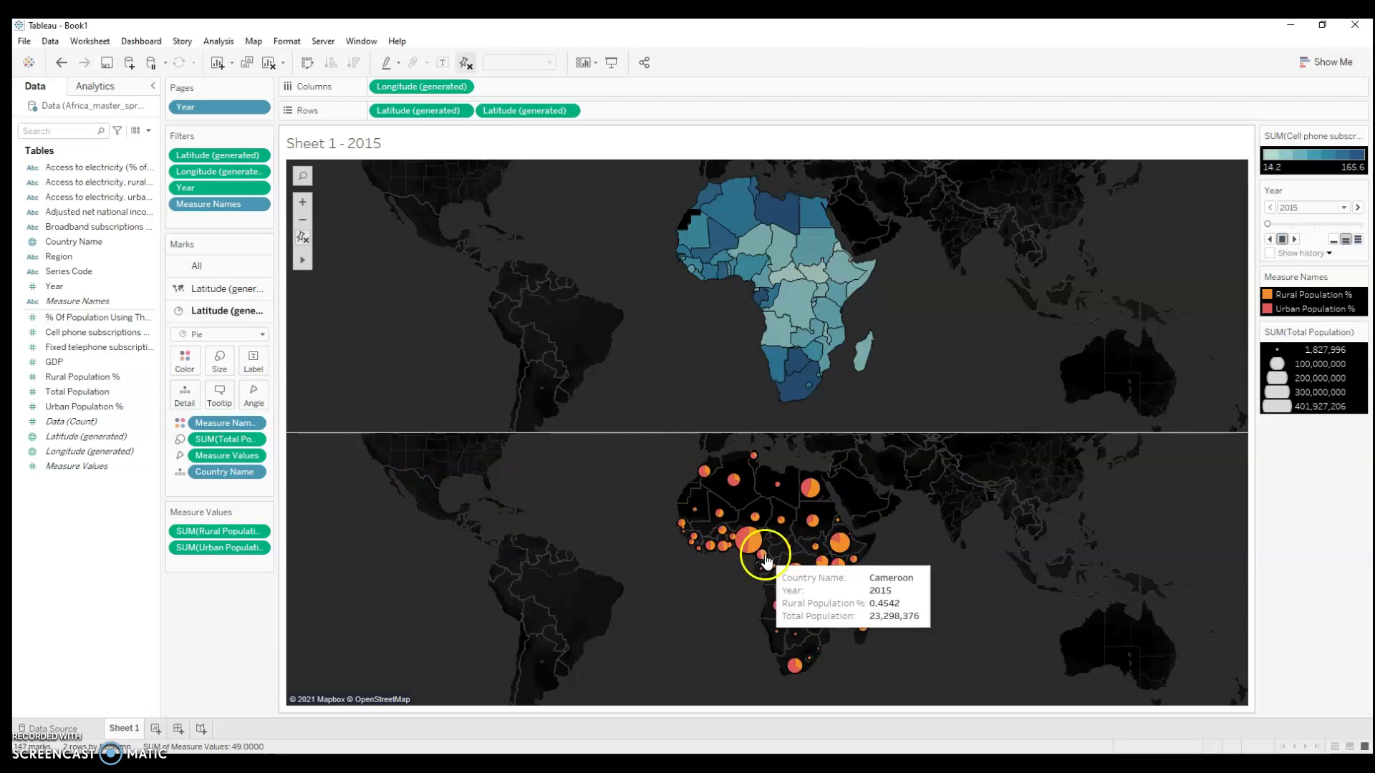
mouse_move(766, 562)
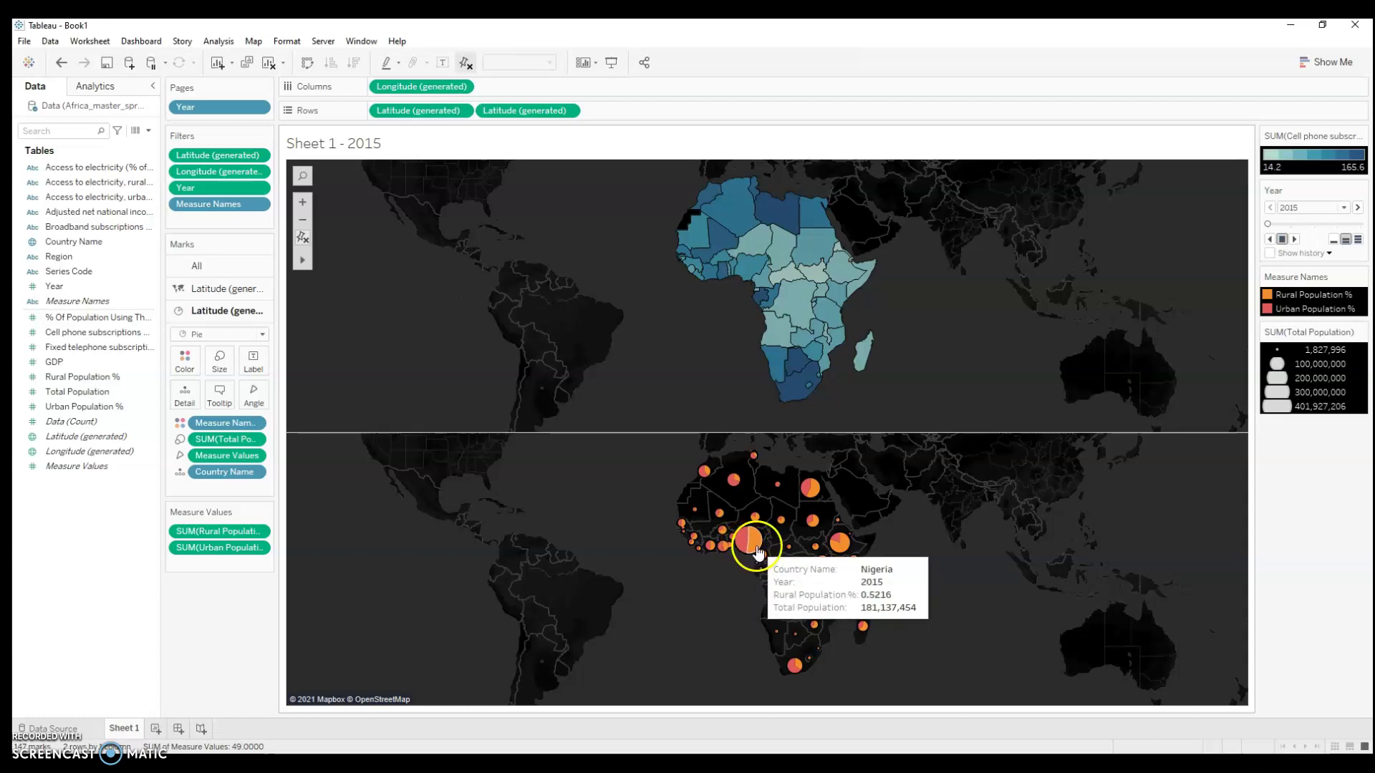
Give the pie marks a black border and set their halo to None.
click(187, 361)
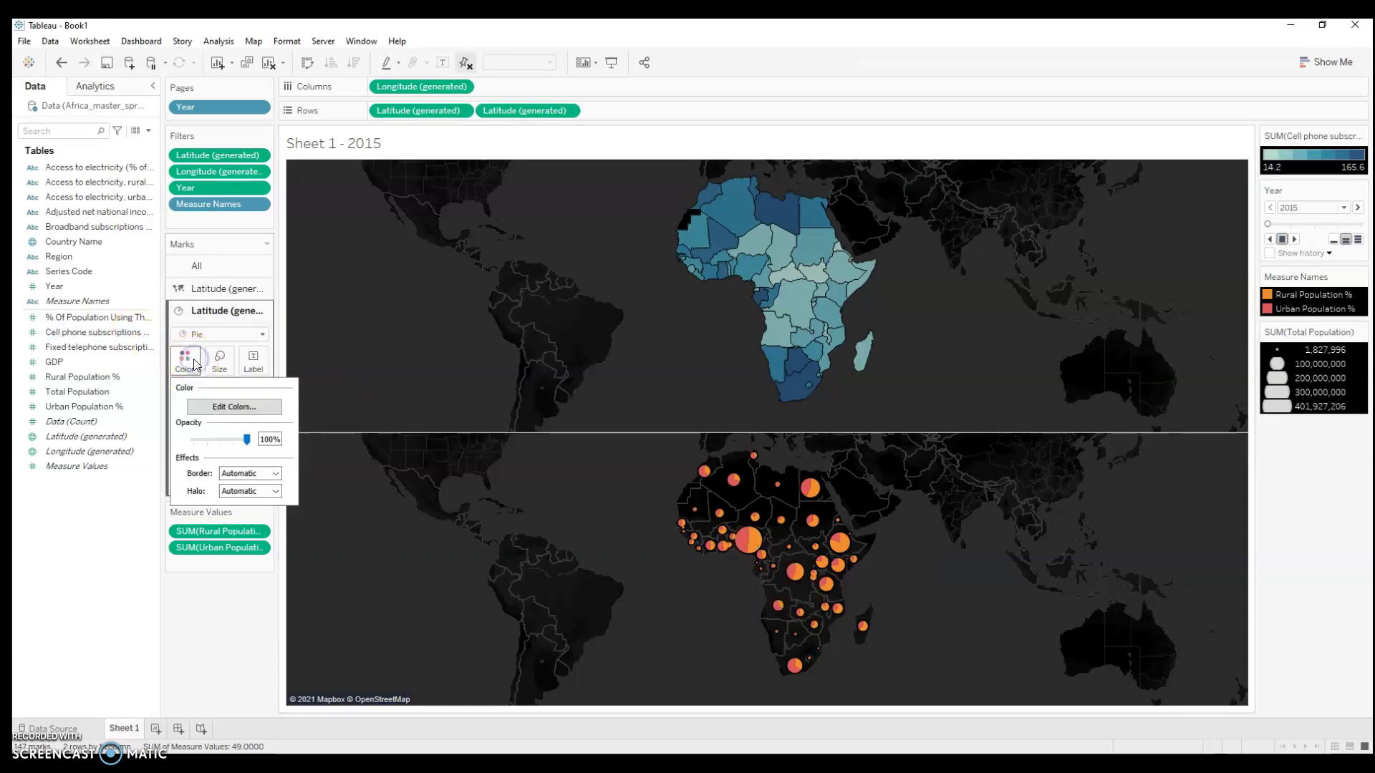
click(272, 490)
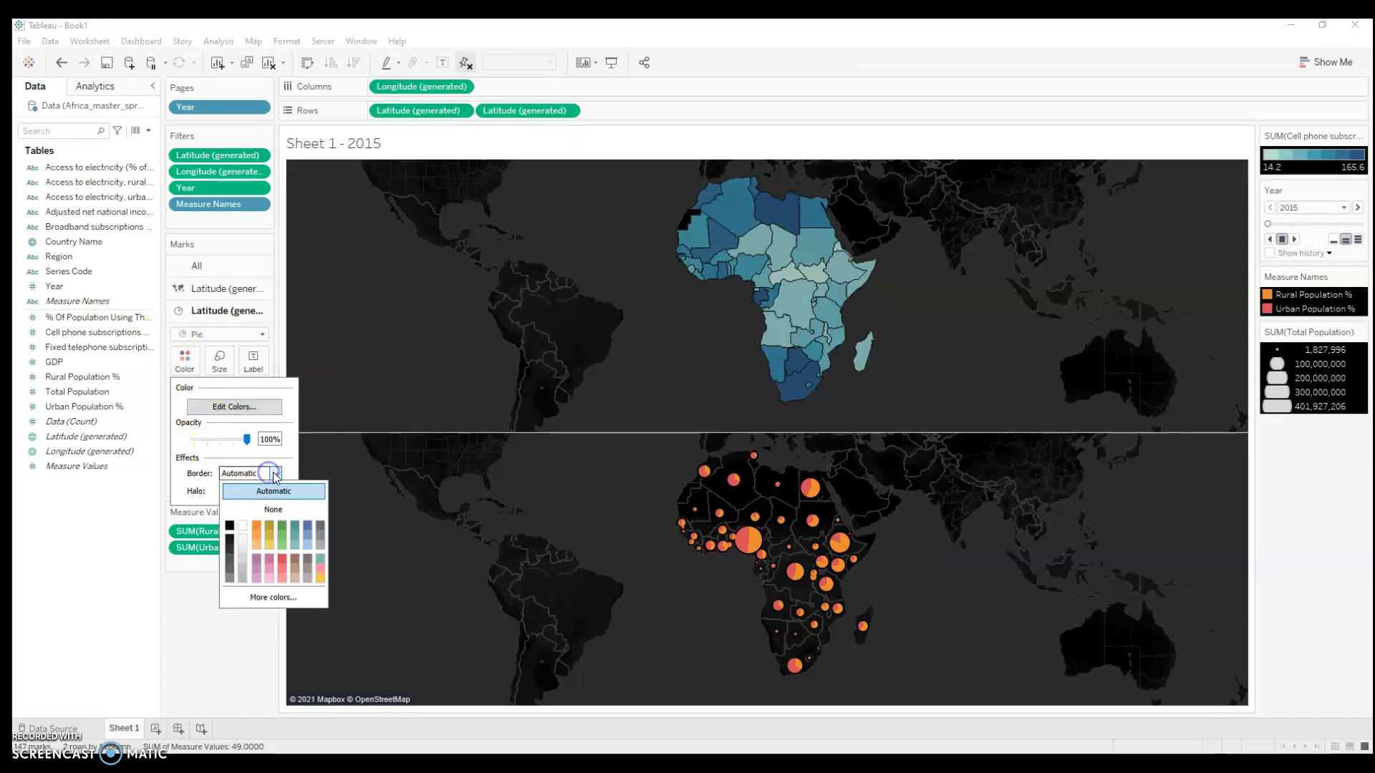
click(229, 527)
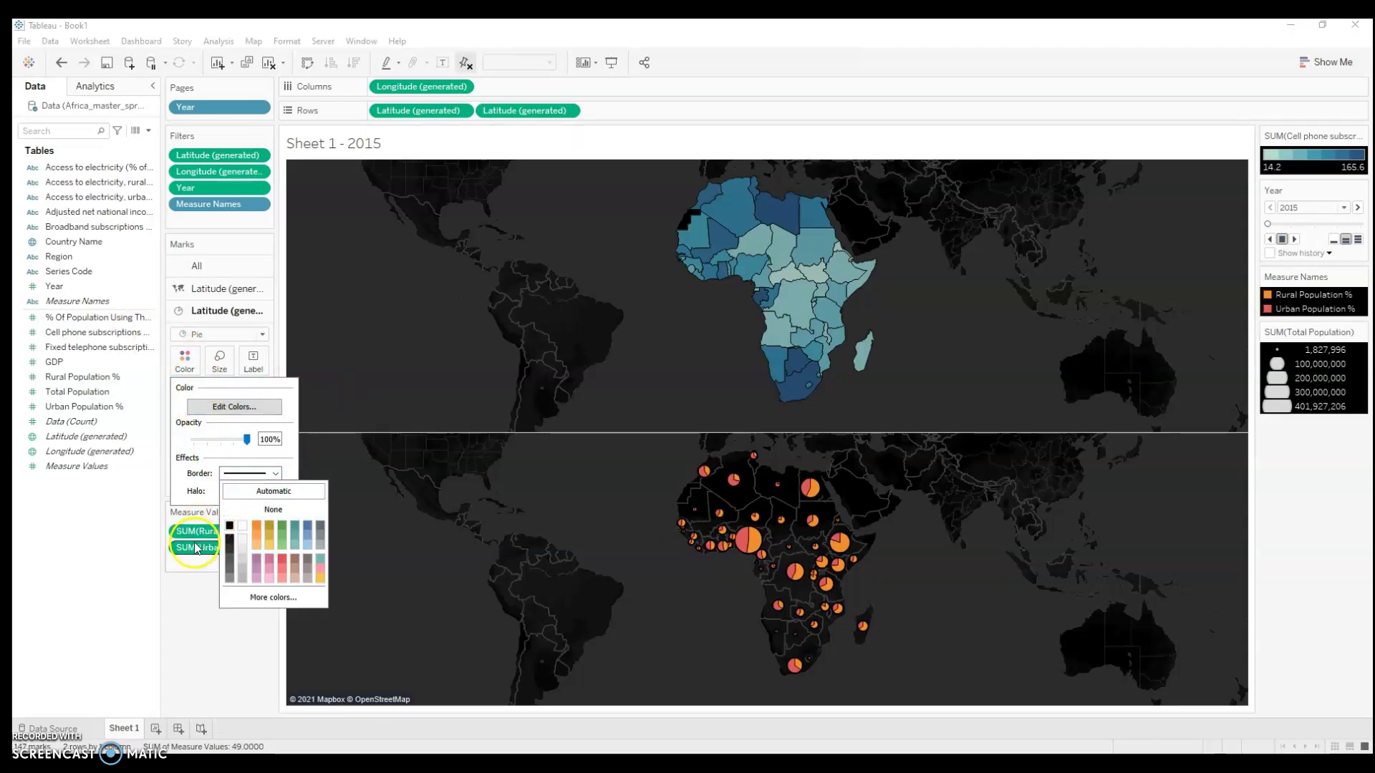
click(191, 491)
click(277, 492)
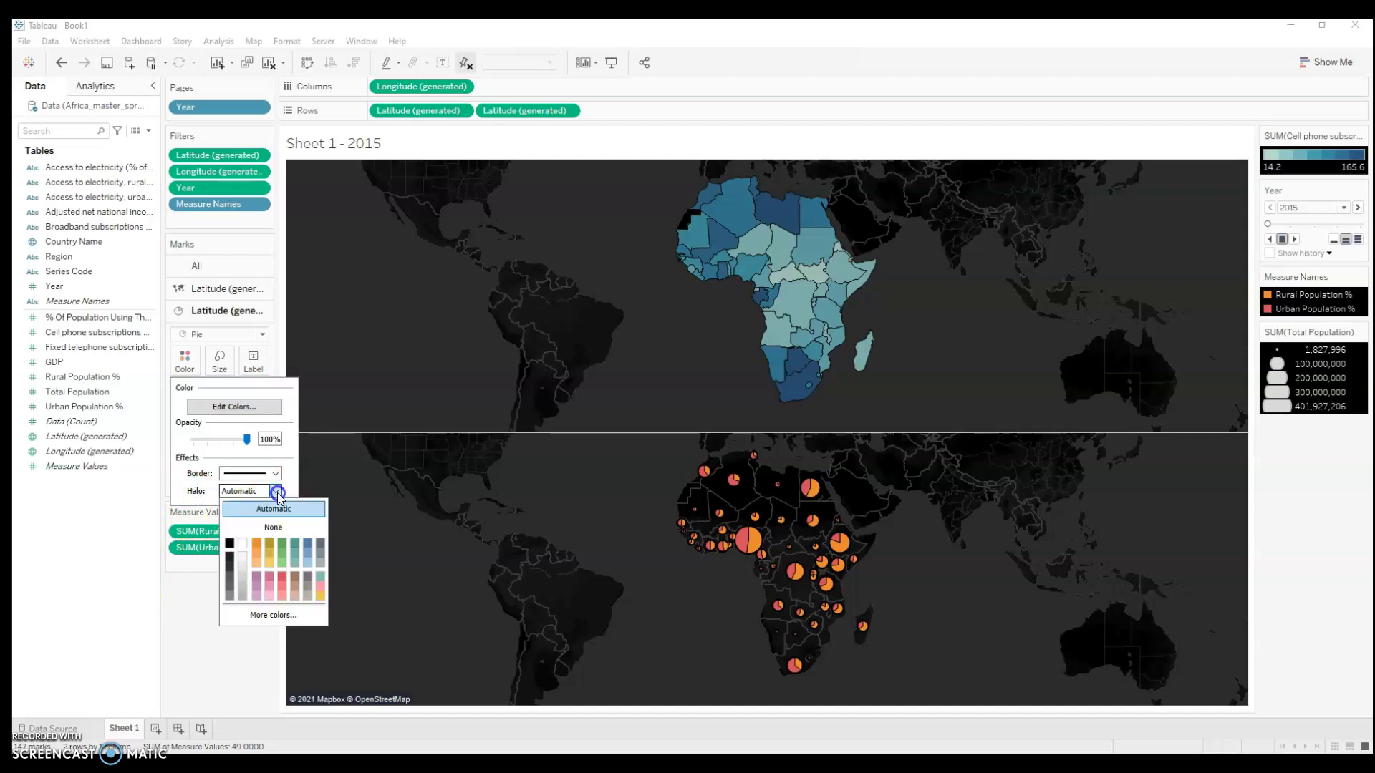
click(282, 547)
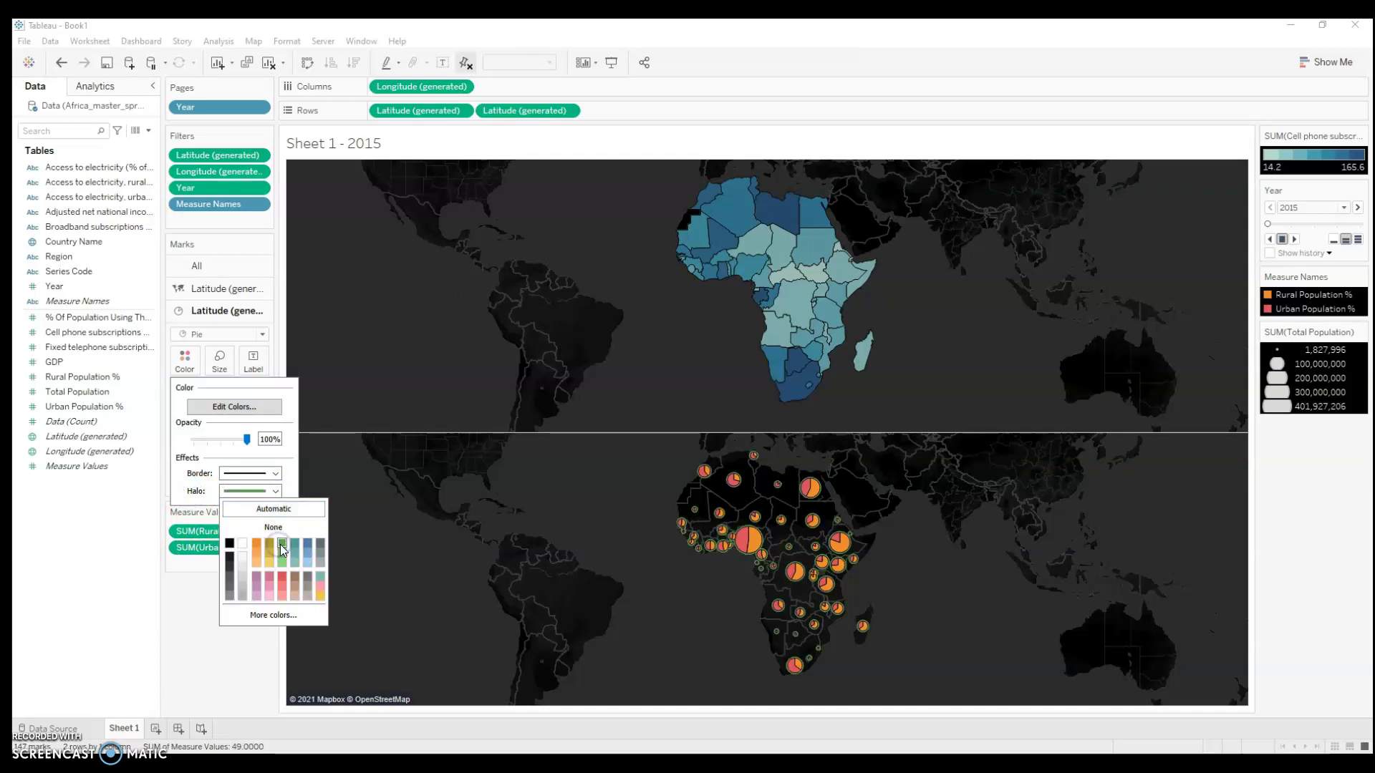
click(271, 530)
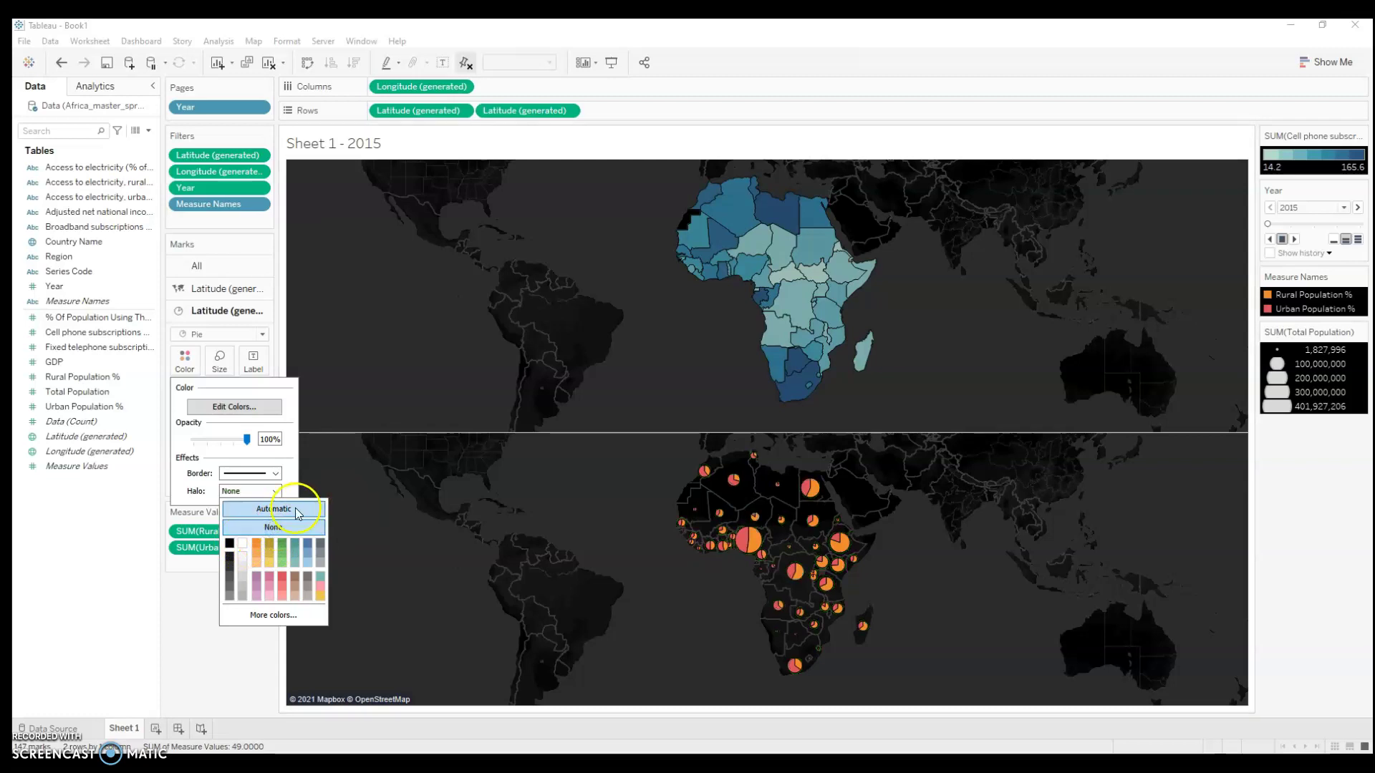
click(203, 609)
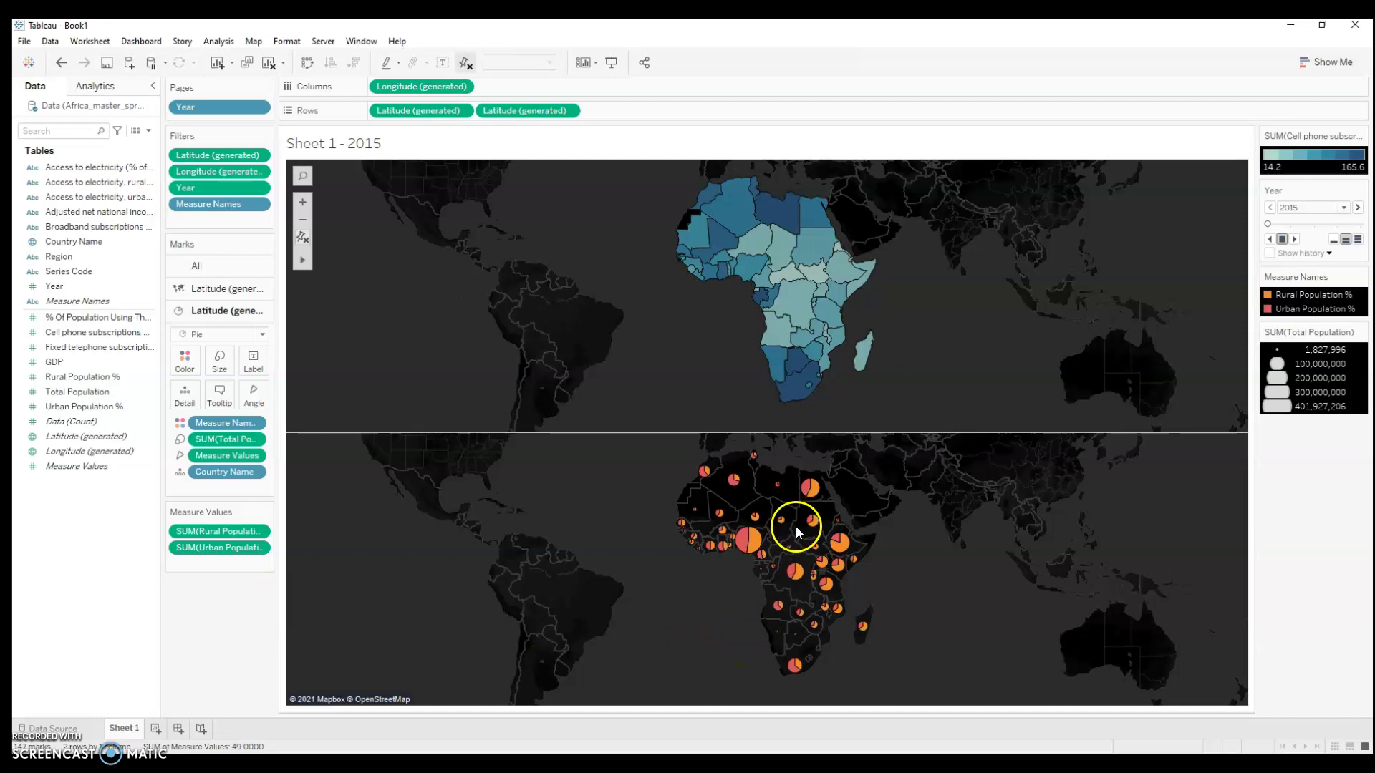
Overlay the pie map on the filled map as a dual axis and reset the map view to fit Africa.
mouse_move(758, 551)
right_click(516, 110)
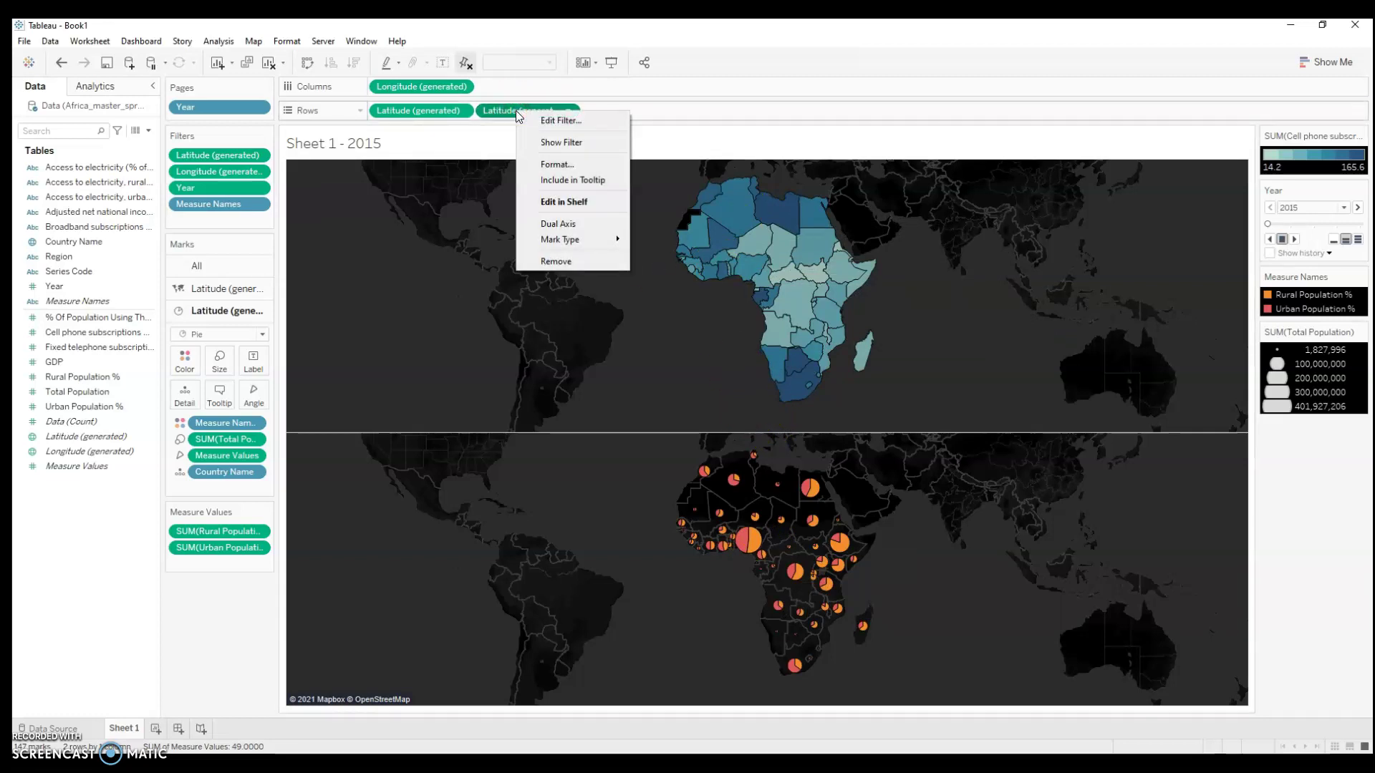
click(595, 217)
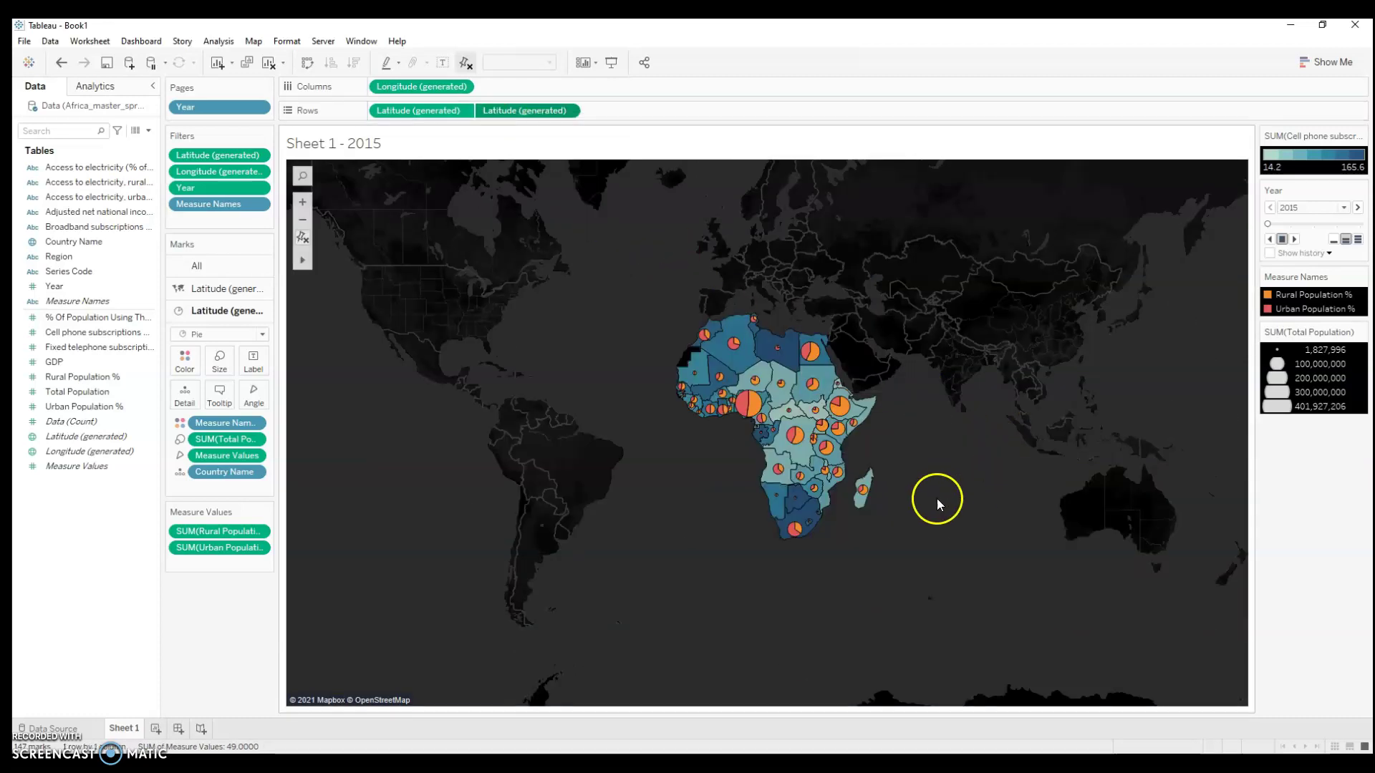
scroll(938, 494, up, 3)
scroll(845, 448, up, 1)
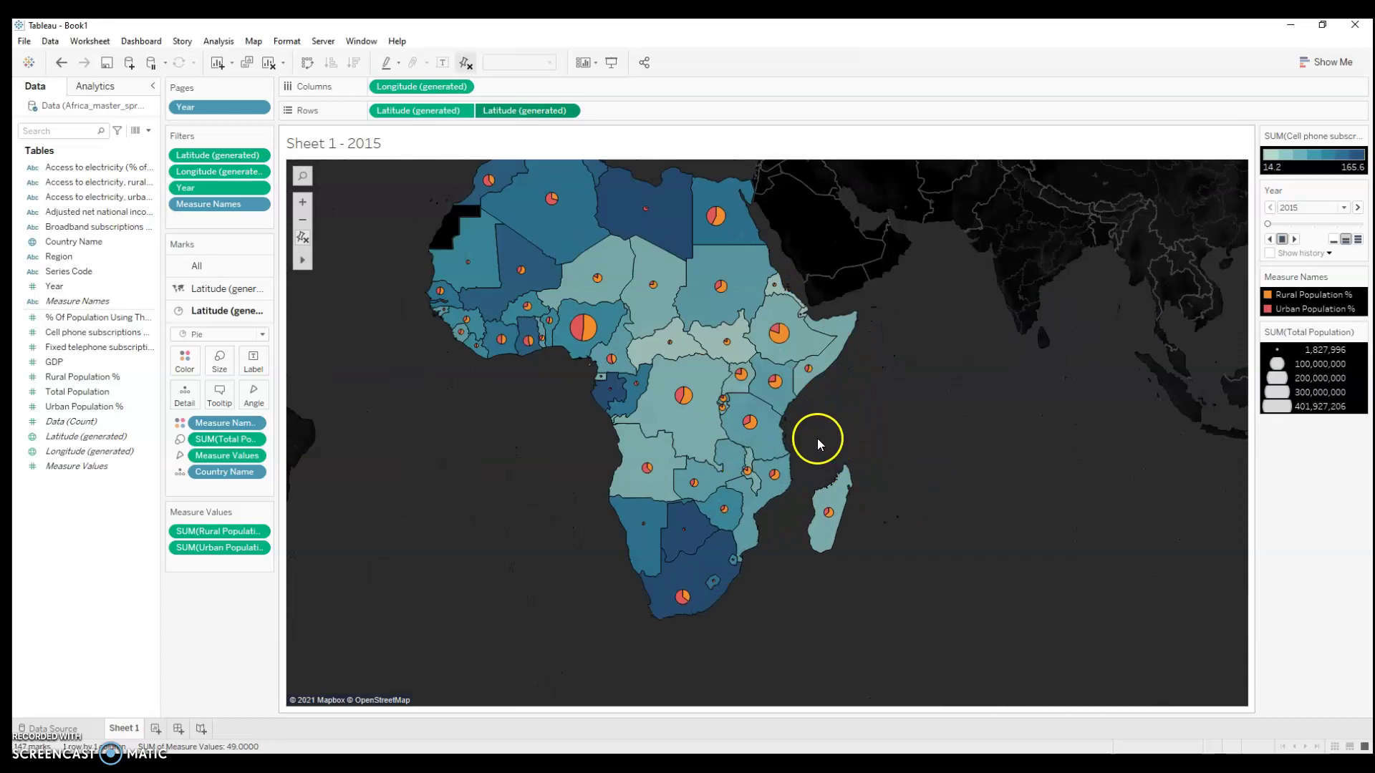
mouse_move(579, 331)
click(303, 238)
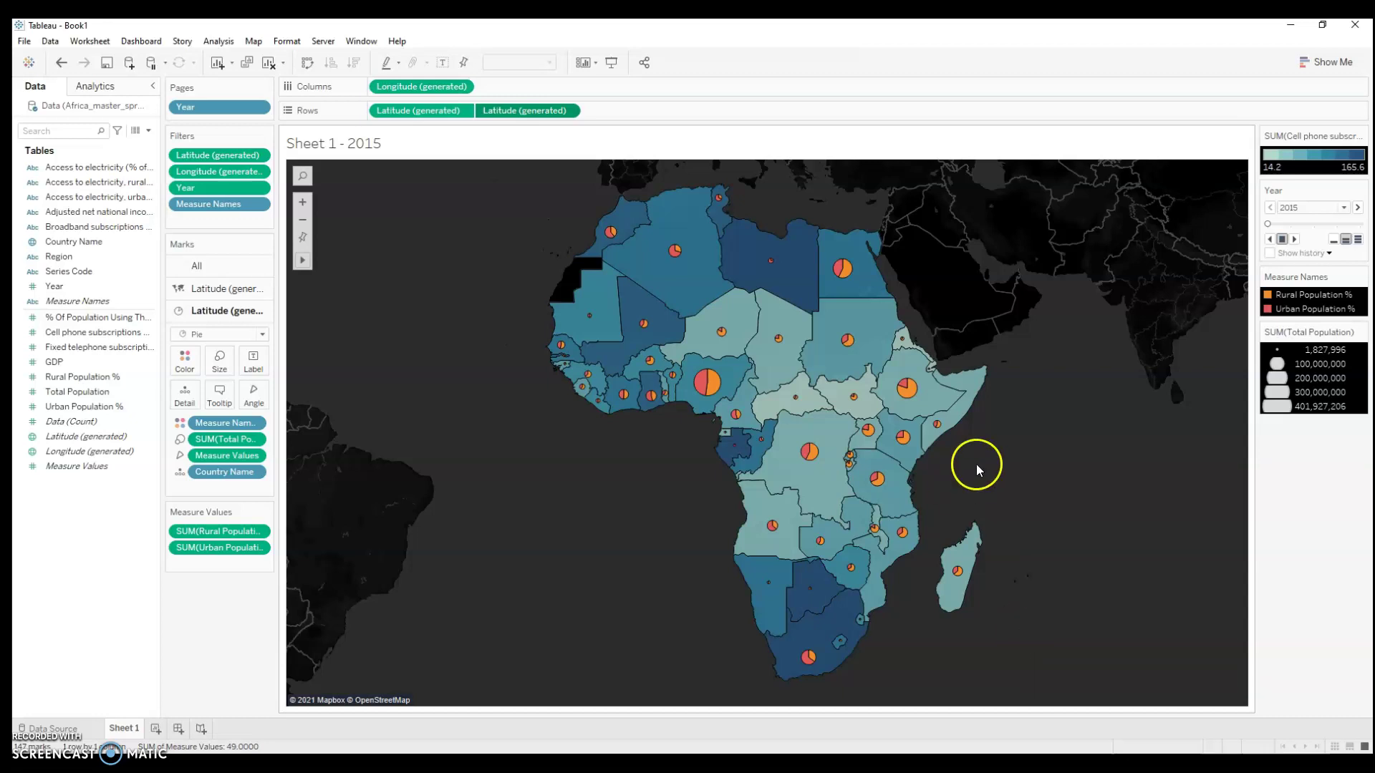
Enlarge the pie marks on the combined map moderately above the middle of the size range.
mouse_move(852, 461)
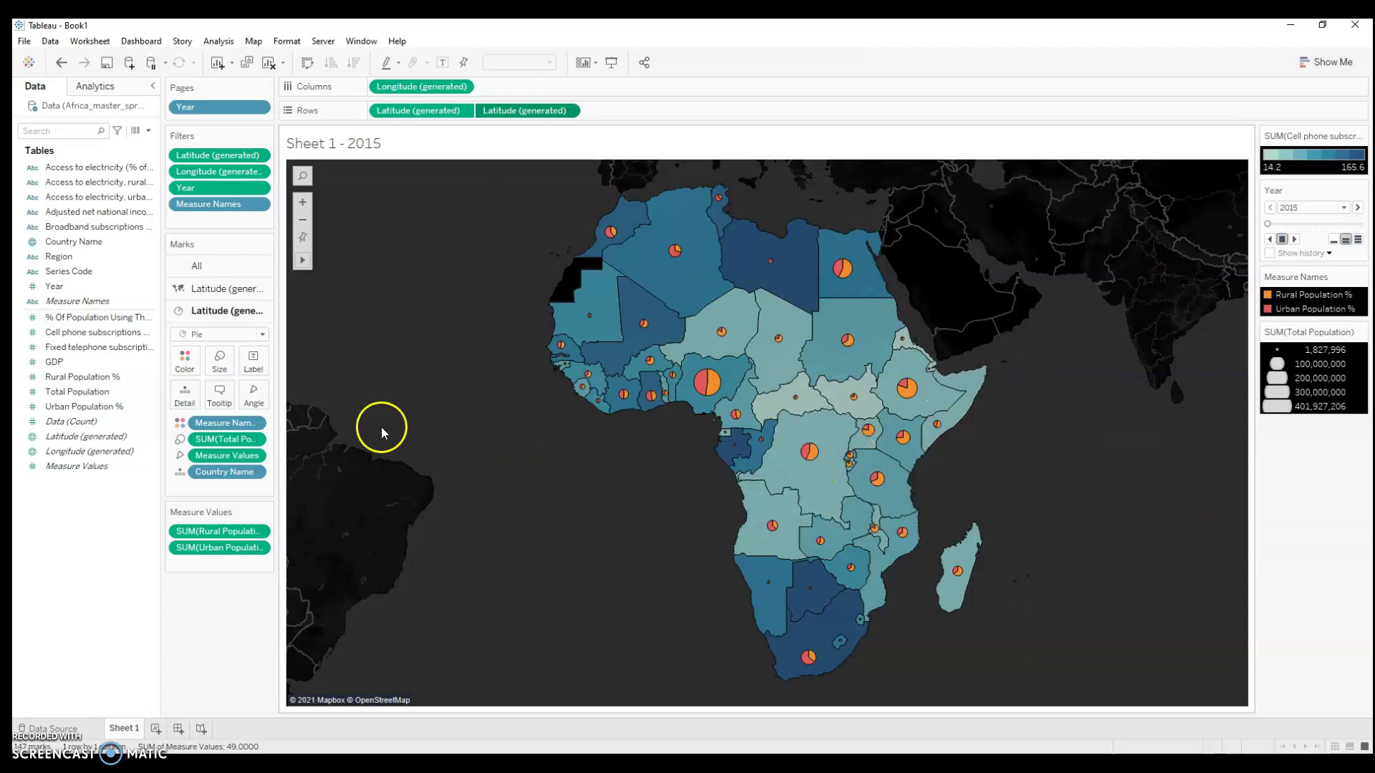
click(218, 358)
drag(275, 396, 295, 392)
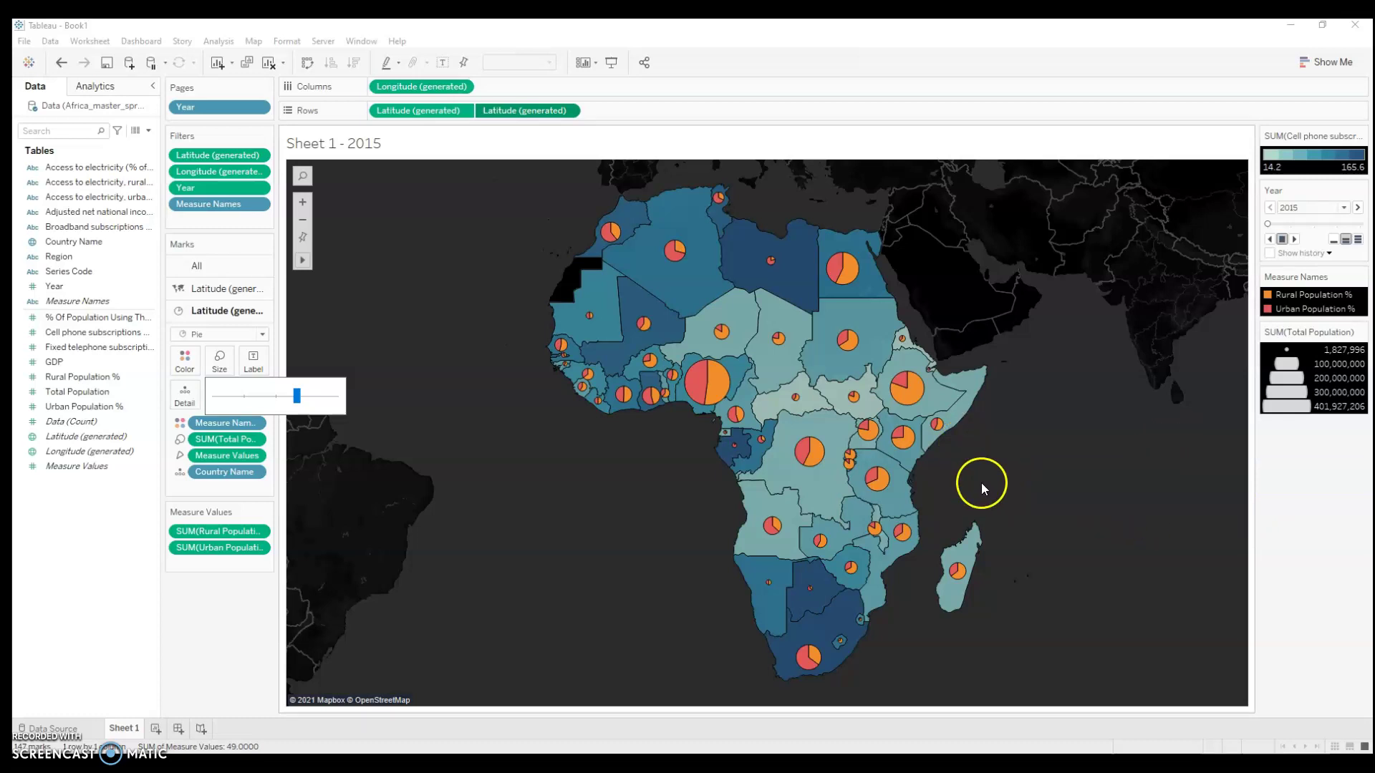
mouse_move(723, 433)
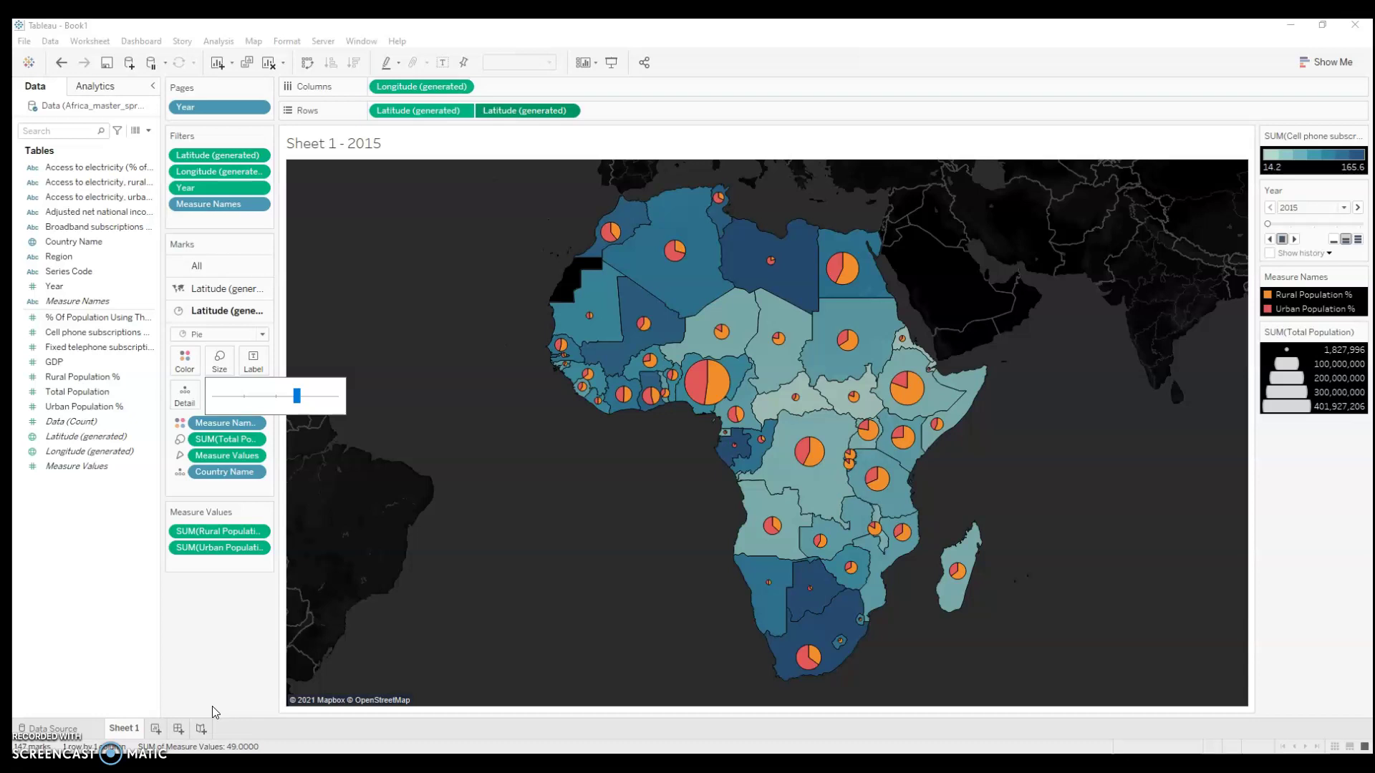
key(Escape)
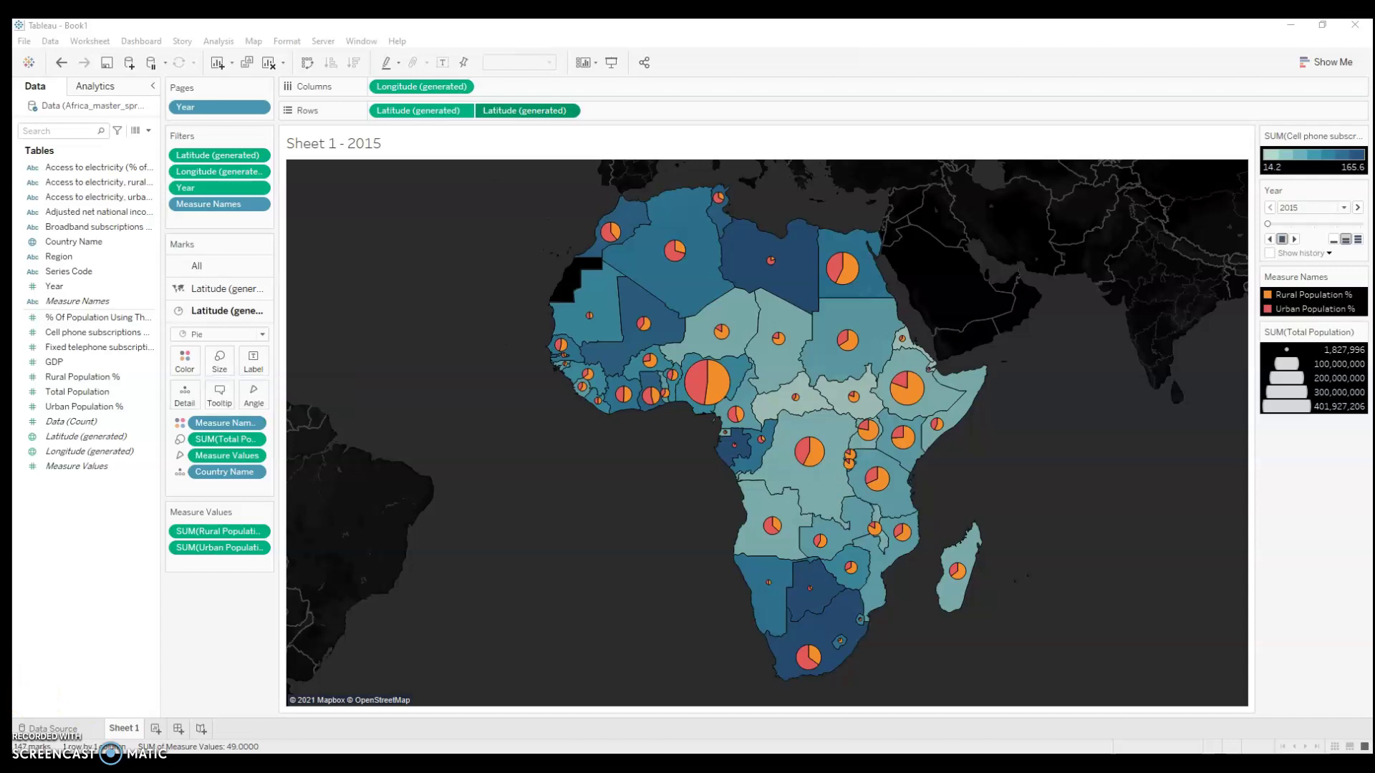